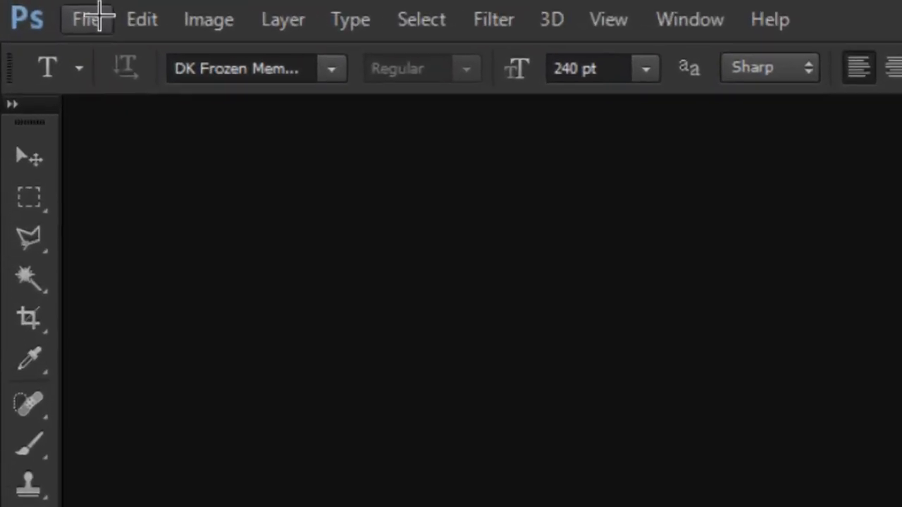
- Create a new 1280 × 720 pixel document named Thumbnail at 72 pixels/inch with a white background
click(98, 15)
click(106, 46)
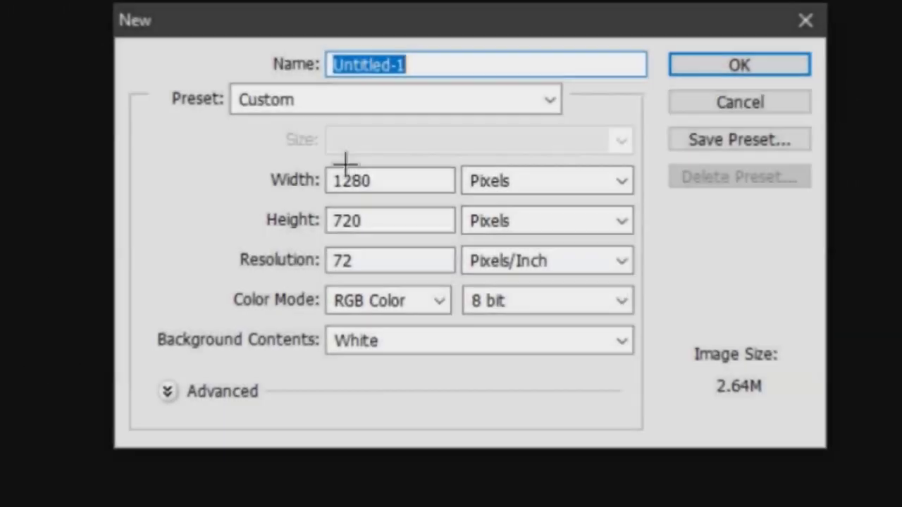
click(404, 171)
drag(404, 170, 216, 218)
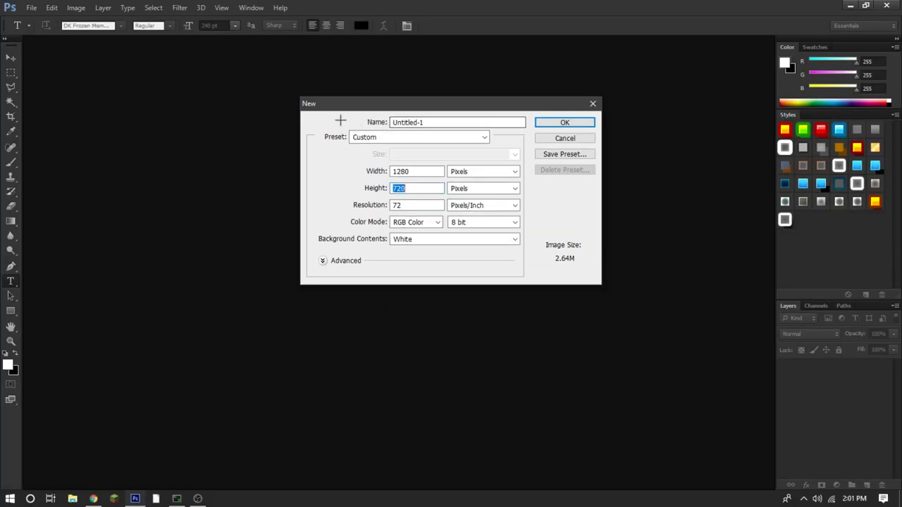
drag(458, 122, 279, 124)
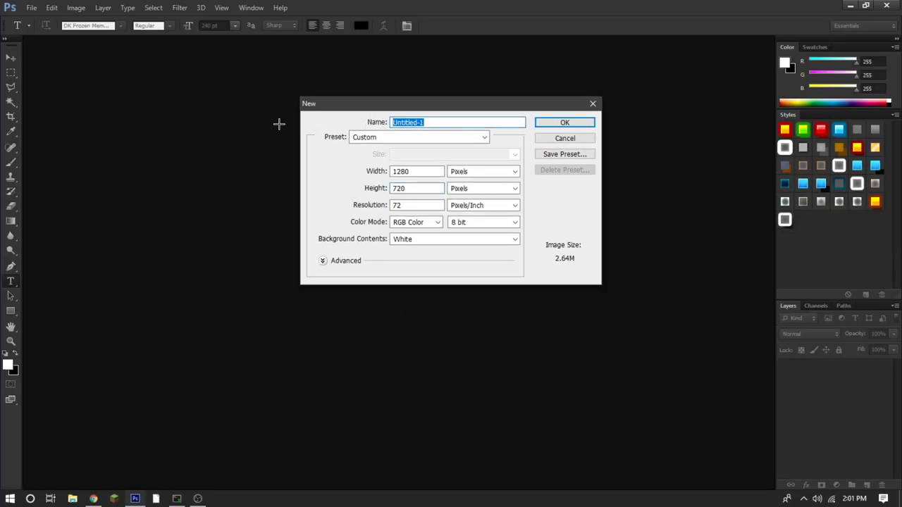
text(Thumbnail)
key(Return)
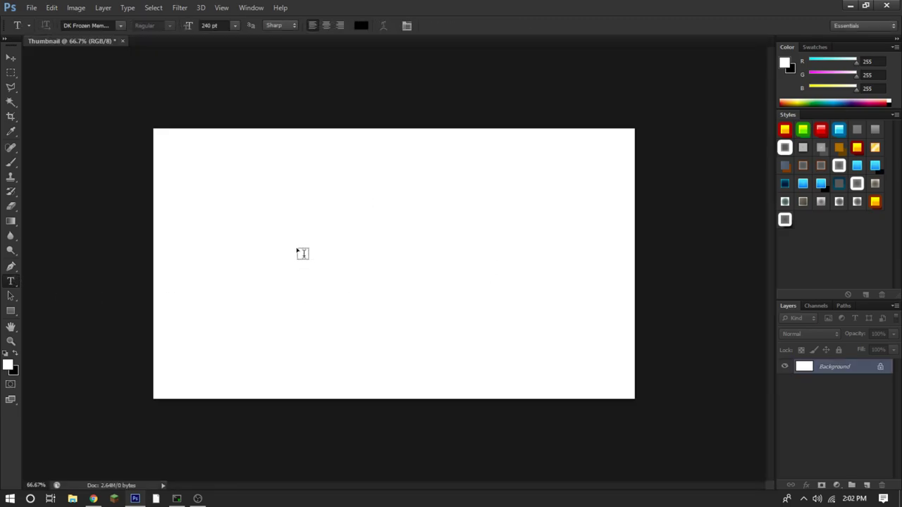
- Add the text "LOL" to the canvas and commit it
click(302, 253)
text(LOL)
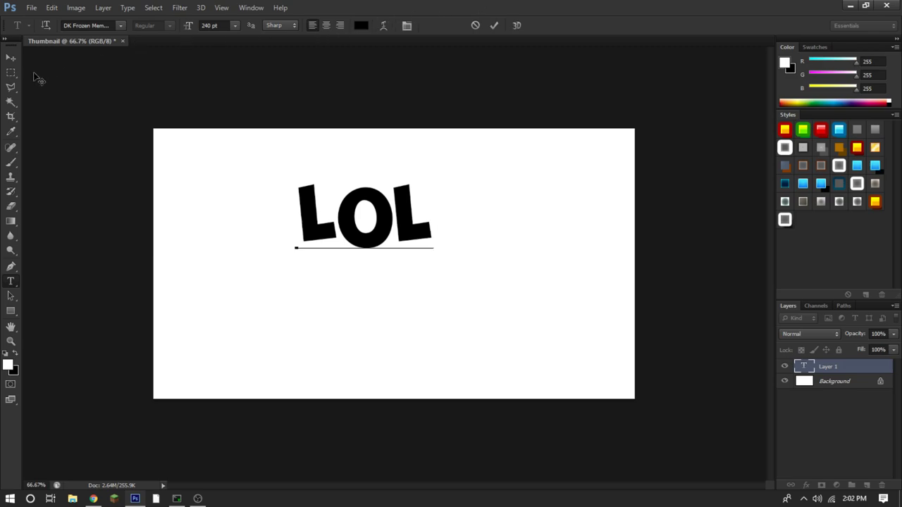
click(10, 57)
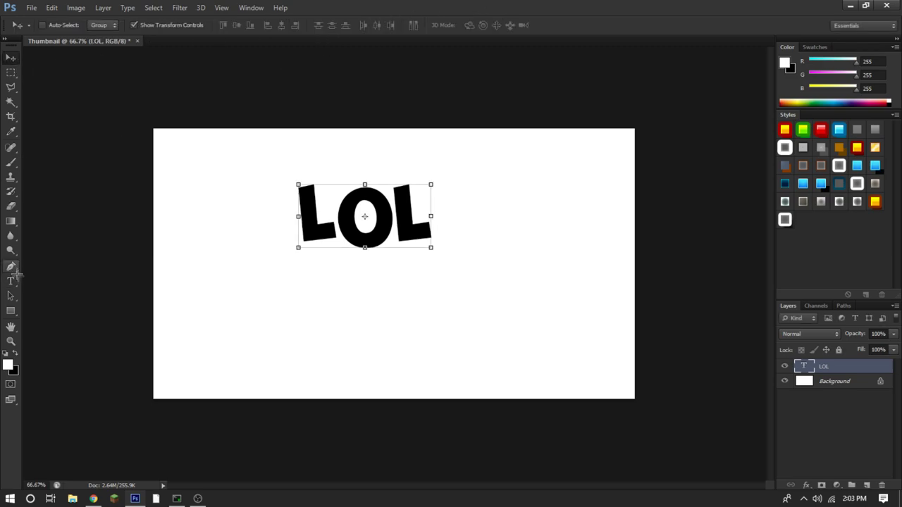
- Show the character settings, experiment with the LOL text's letter tracking and set it to 200
click(11, 280)
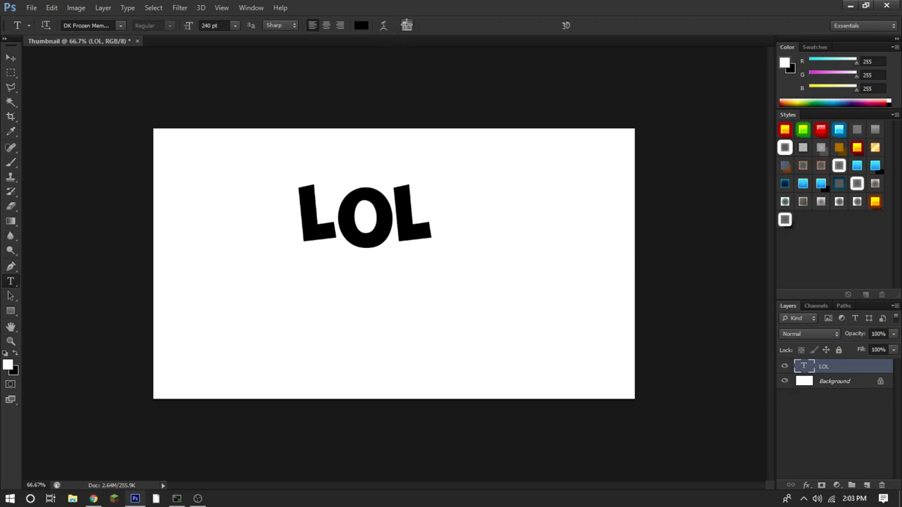
click(406, 25)
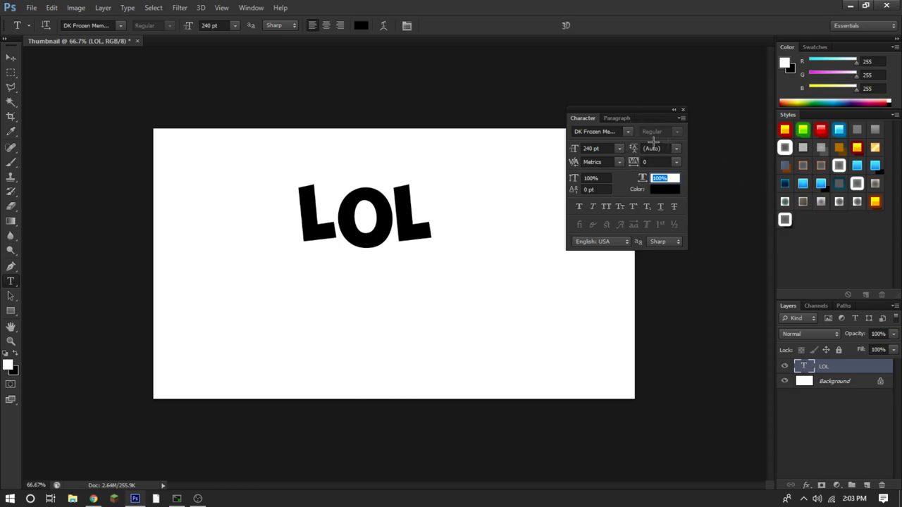
drag(655, 110, 673, 93)
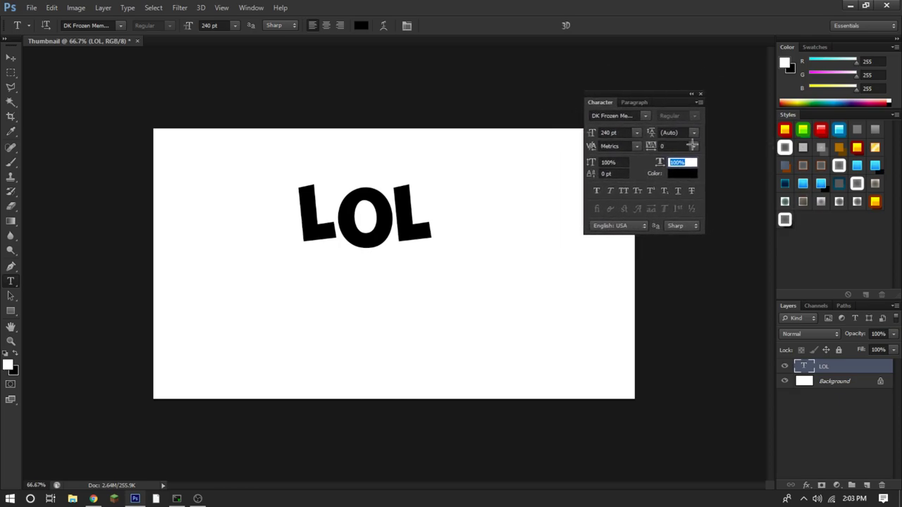
mouse_move(654, 152)
mouse_down()
mouse_move(665, 153)
mouse_move(648, 152)
mouse_up()
key(Tab)
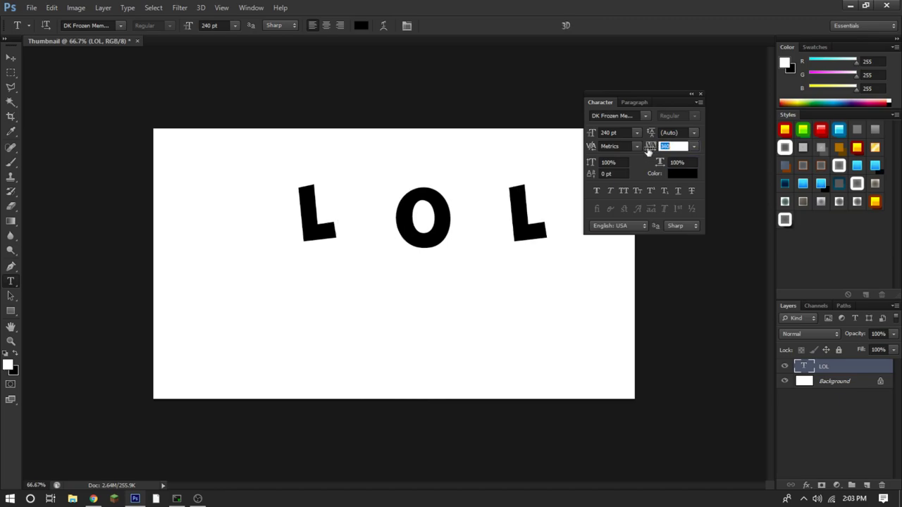
click(694, 146)
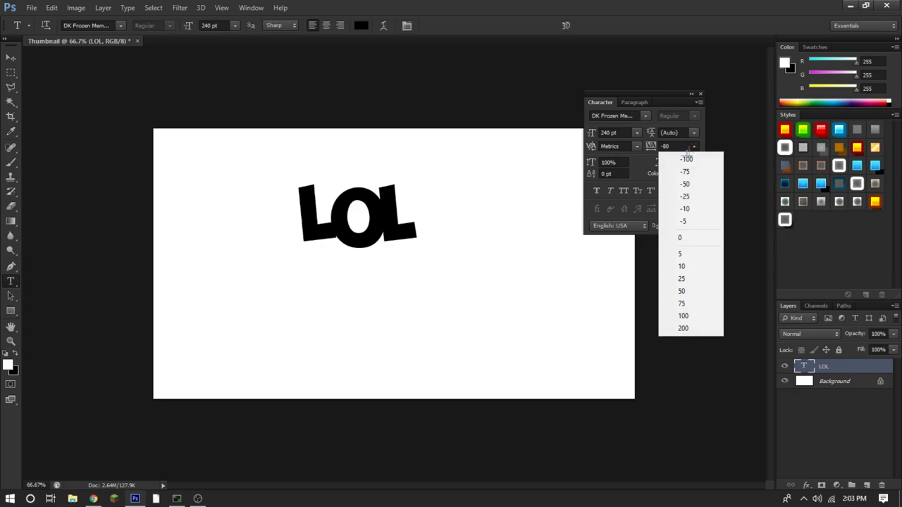
click(683, 328)
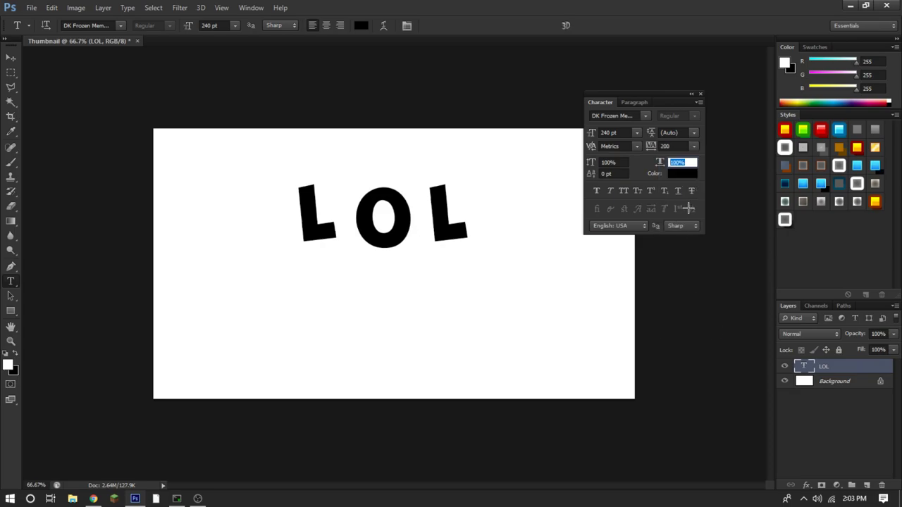
- Try tracking values of 0, -10 and -100 on the LOL text
click(695, 146)
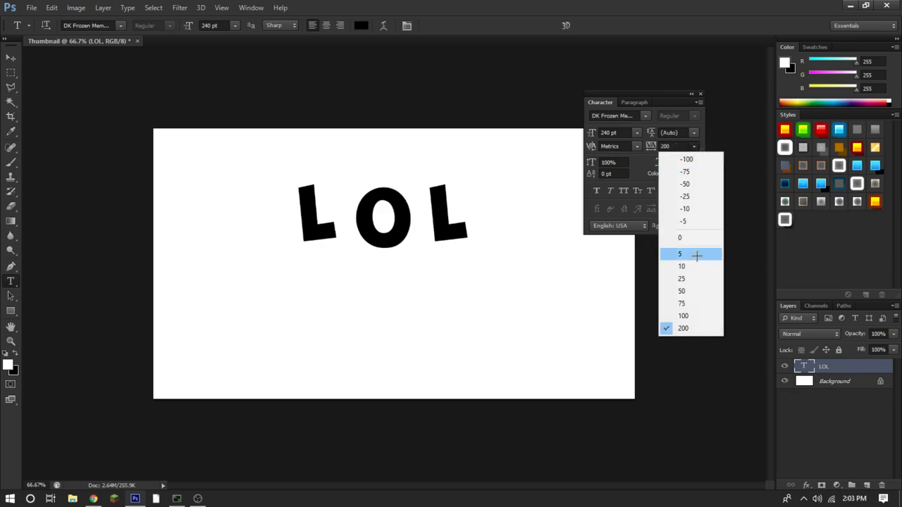
click(689, 238)
click(693, 146)
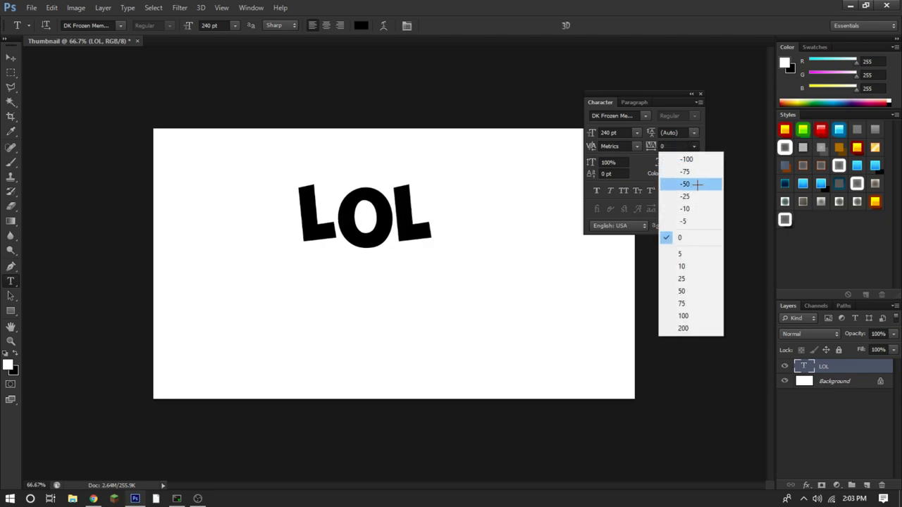
click(686, 207)
click(689, 146)
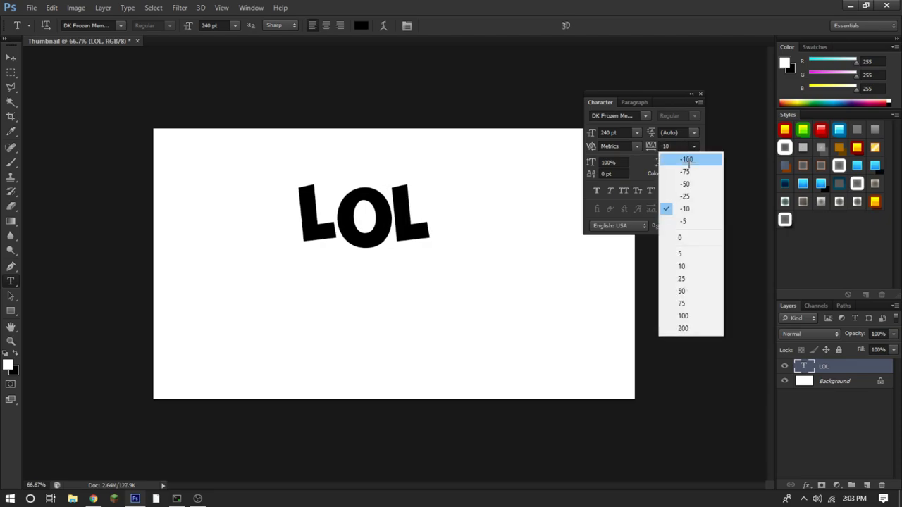
click(686, 159)
- Try tracking values of -75, -50 and -25 on the LOL text and reset it to 0
click(694, 146)
click(689, 171)
click(694, 146)
click(688, 184)
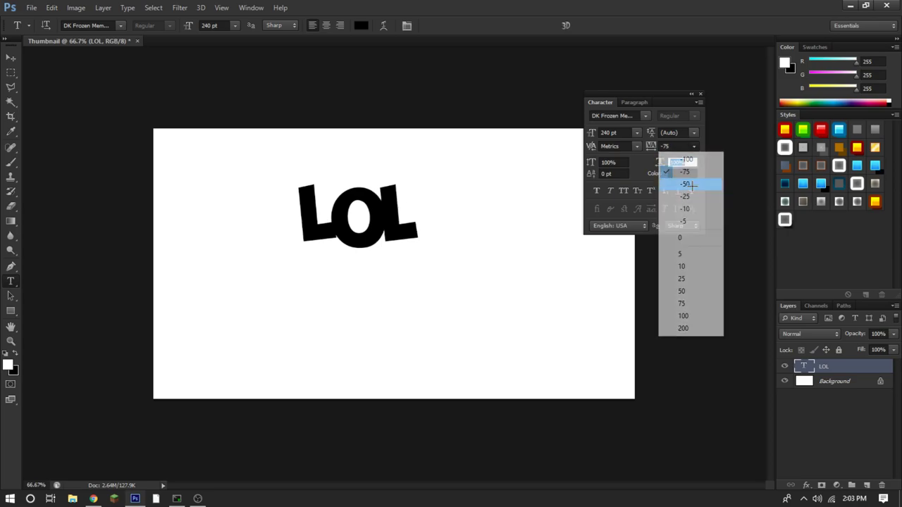
click(695, 146)
click(689, 196)
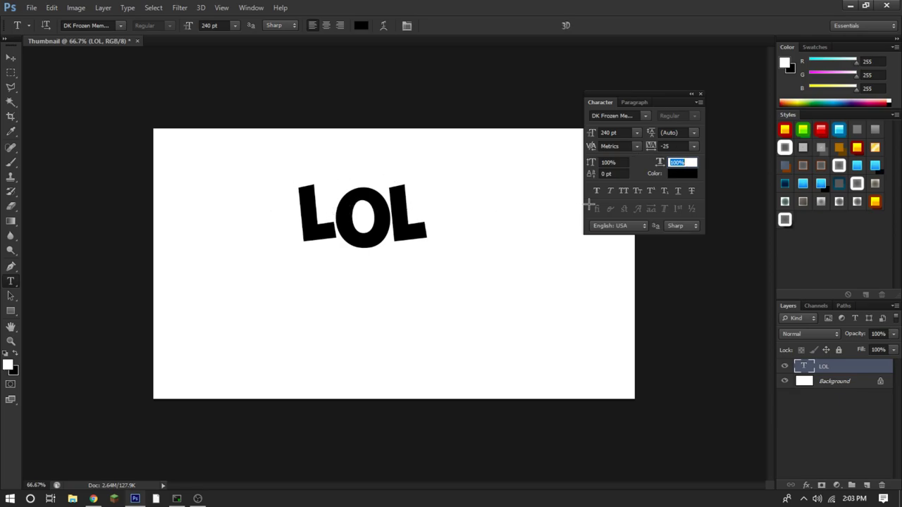
click(693, 147)
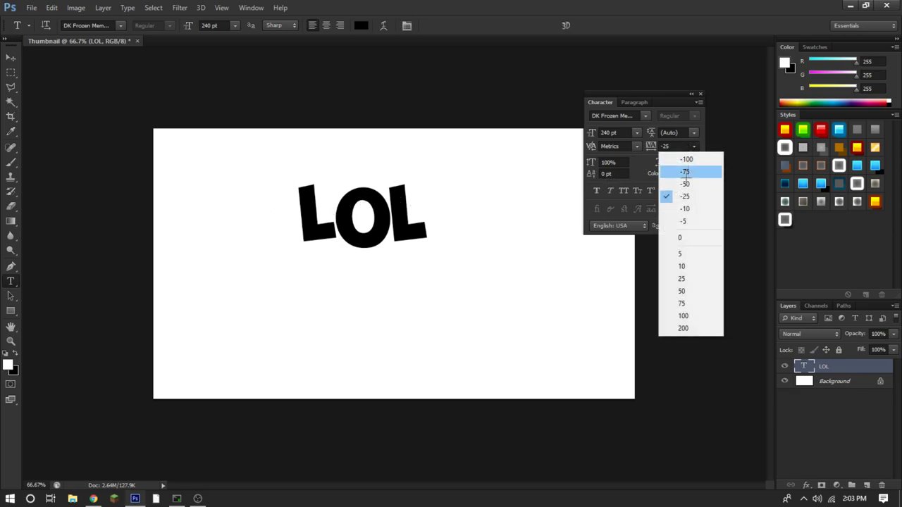
click(682, 234)
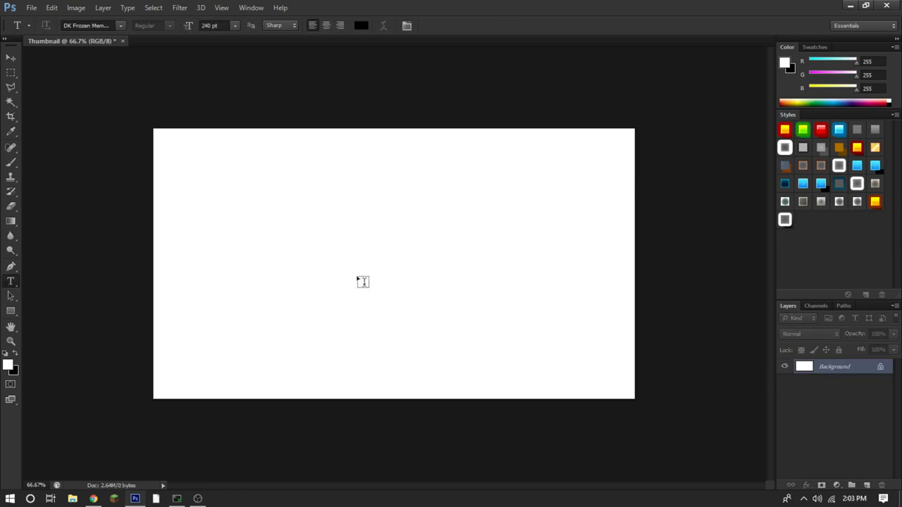
- Add the text "iSLAND" to the blank canvas and move it to the upper middle of the canvas
click(357, 275)
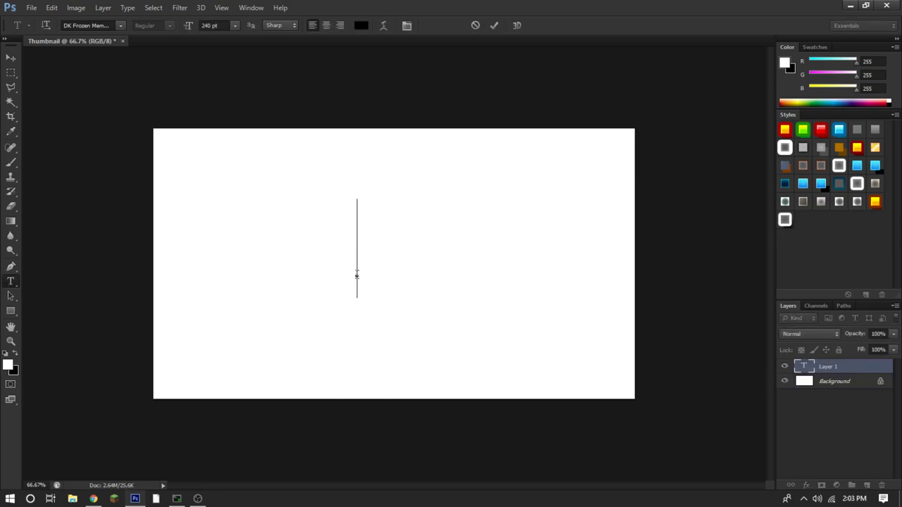
text(is)
key(Left)
key(Delete)
text(sll)
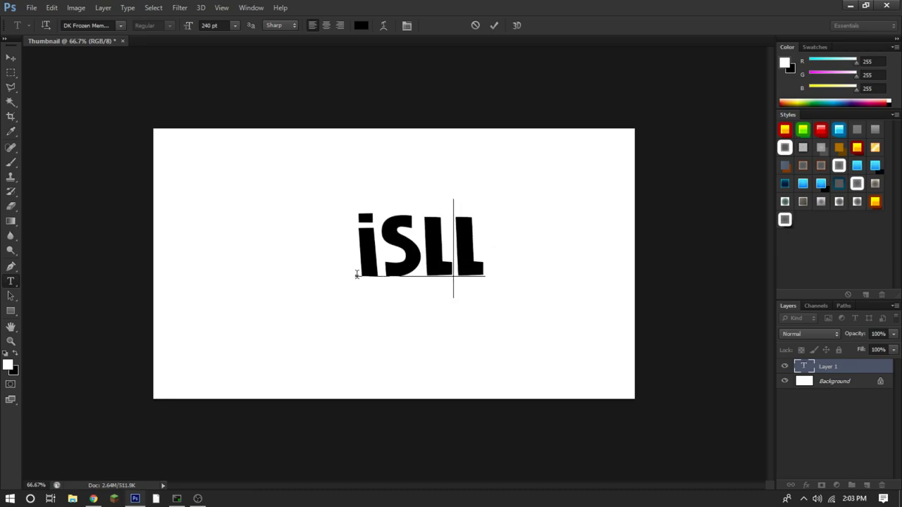
key(BackSpace)
key(BackSpace)
text(la)
key(Delete)
text(a)
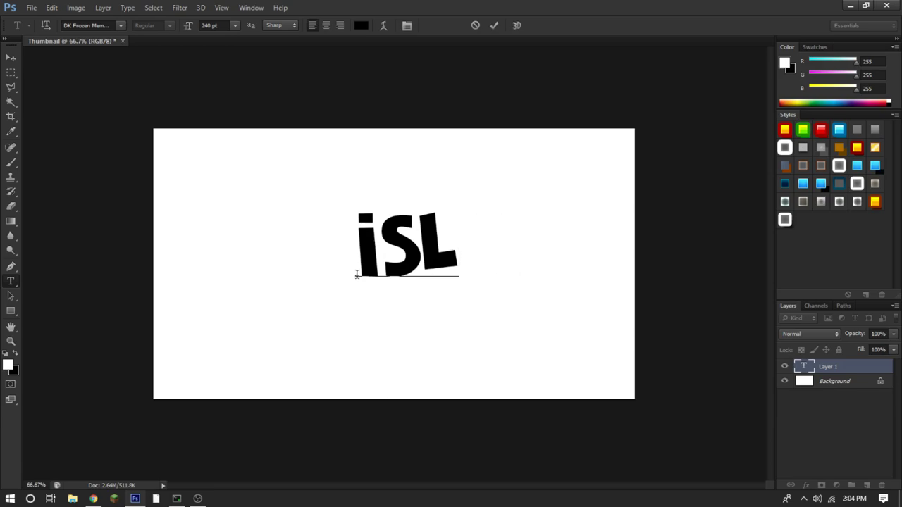
text(nd)
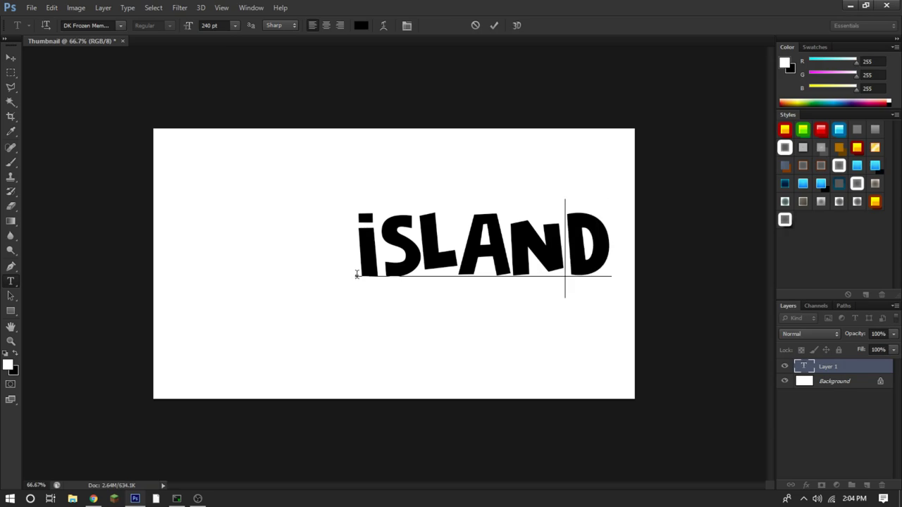
click(11, 57)
drag(545, 126, 467, 103)
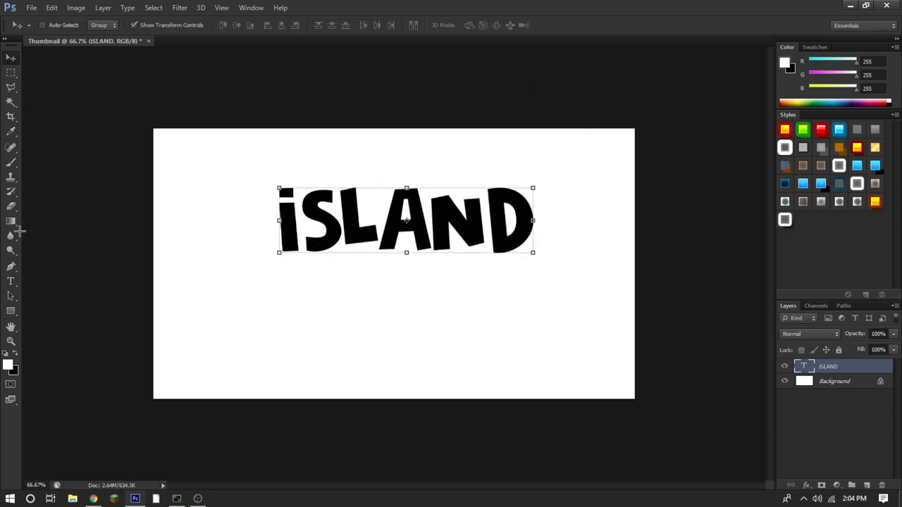
- Show the character settings and try tracking values of -25 and -50 on the iSLAND text
click(11, 282)
click(407, 25)
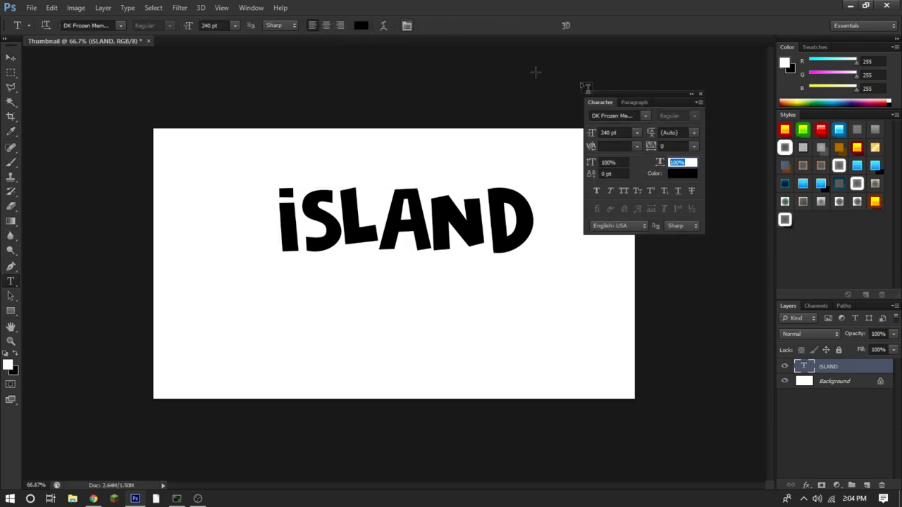
click(694, 146)
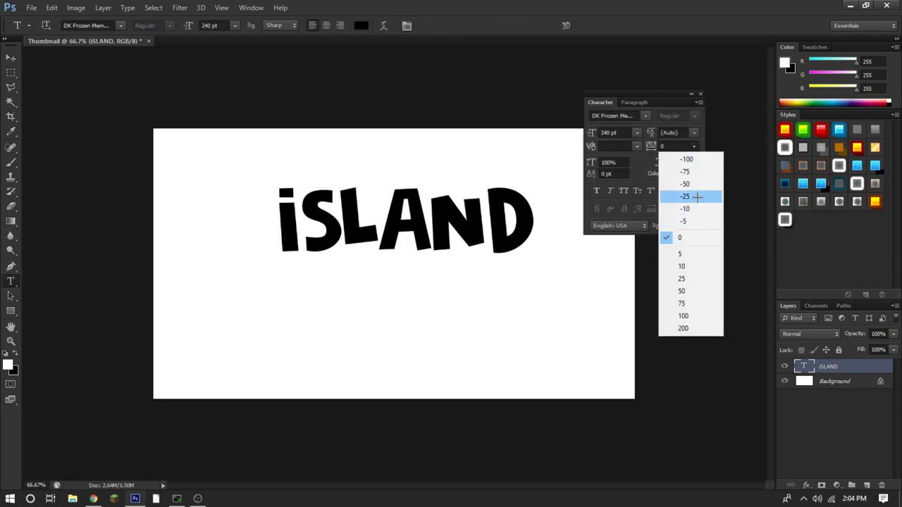
click(697, 196)
click(694, 146)
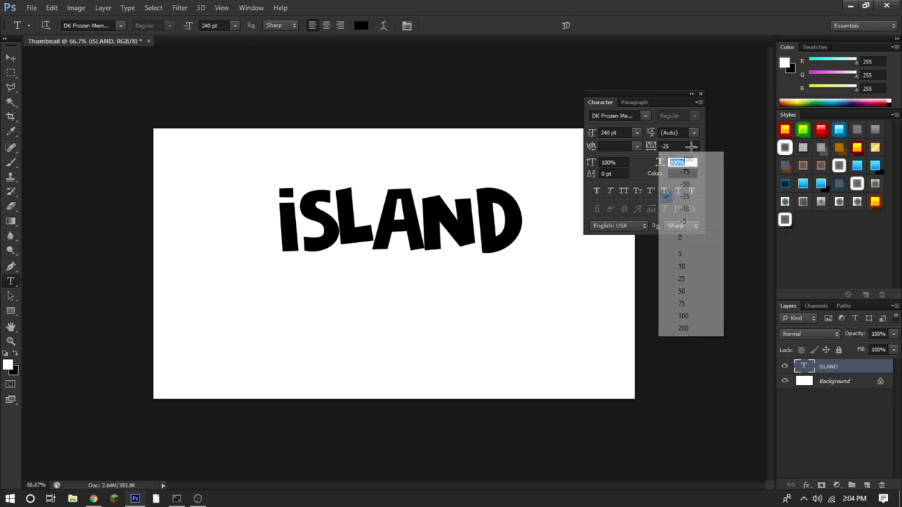
click(694, 184)
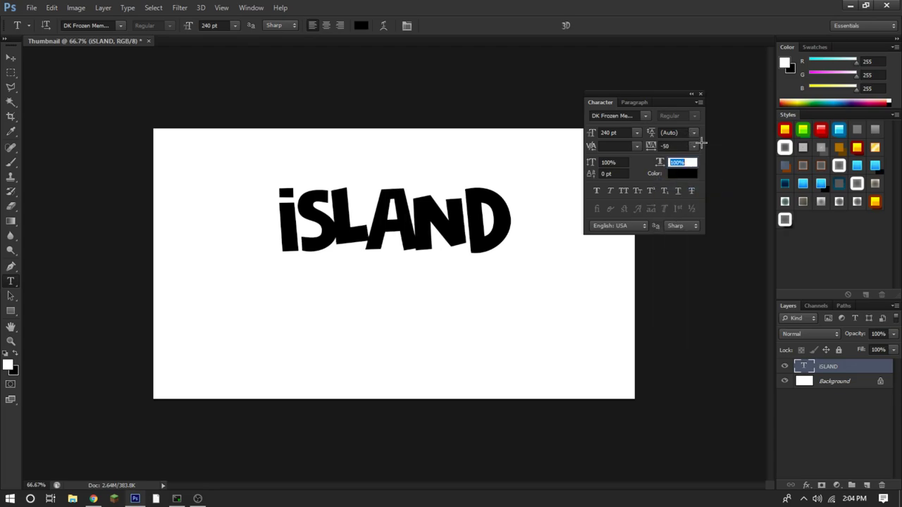
- Reset the iSLAND text's tracking to 0, compare it with -25, and set it to -10
click(694, 146)
click(685, 237)
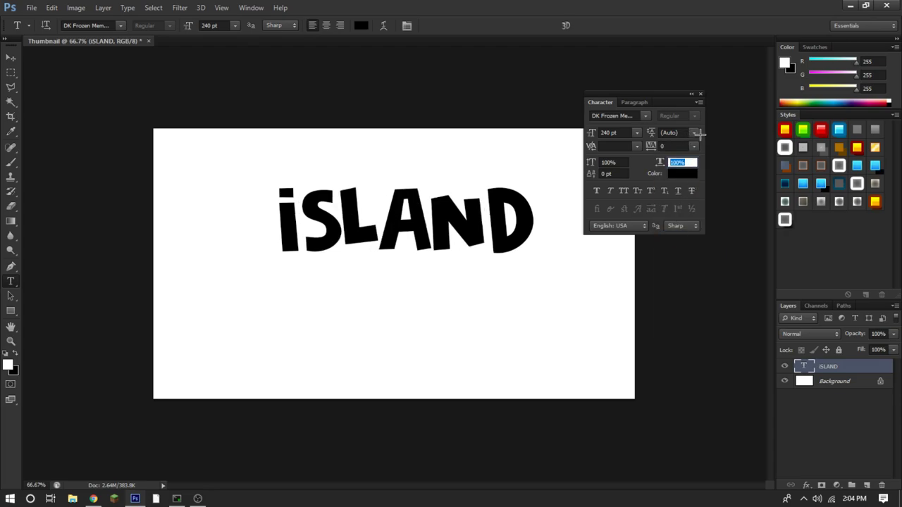
click(693, 147)
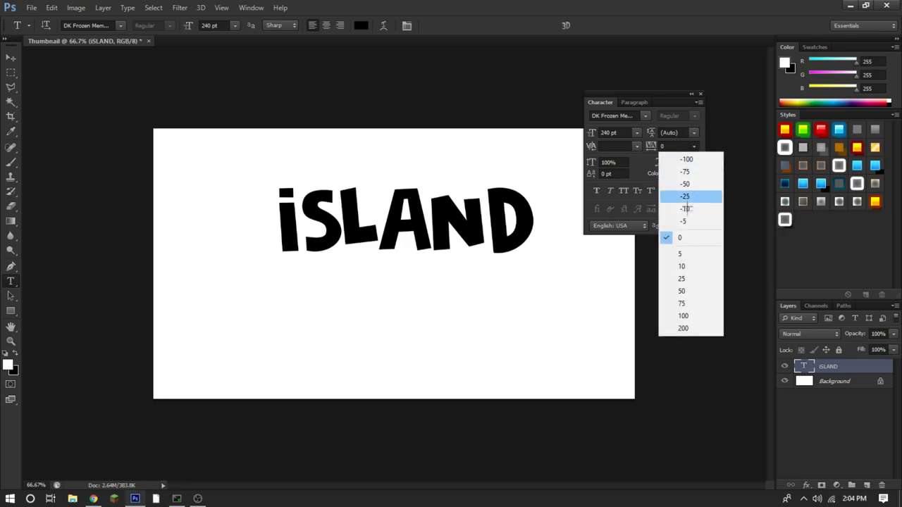
click(691, 198)
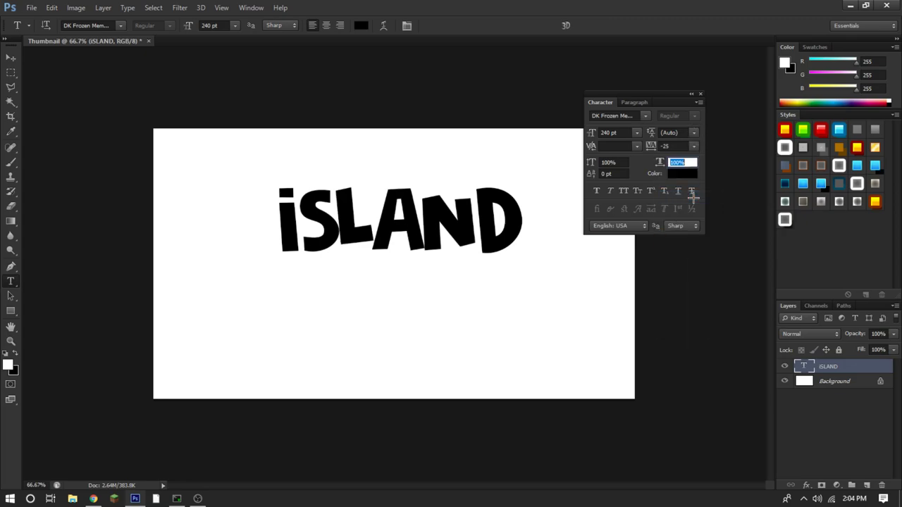
click(694, 146)
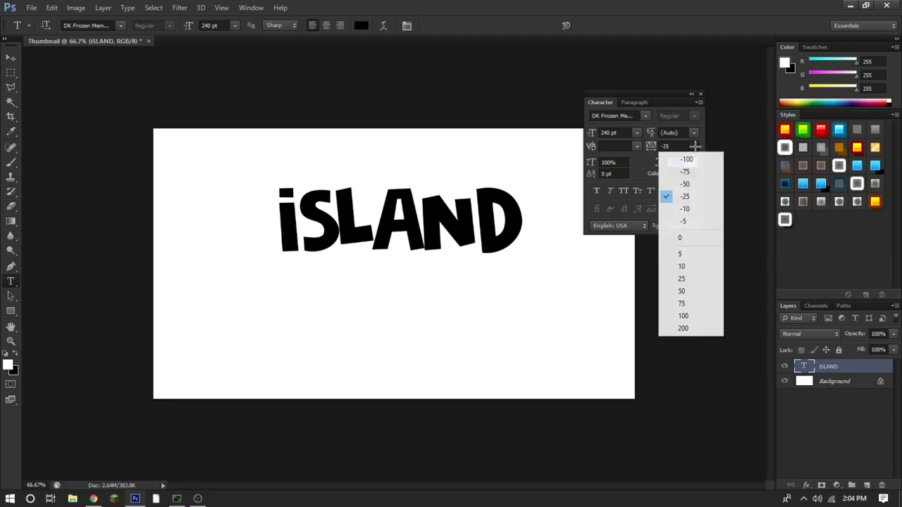
click(687, 206)
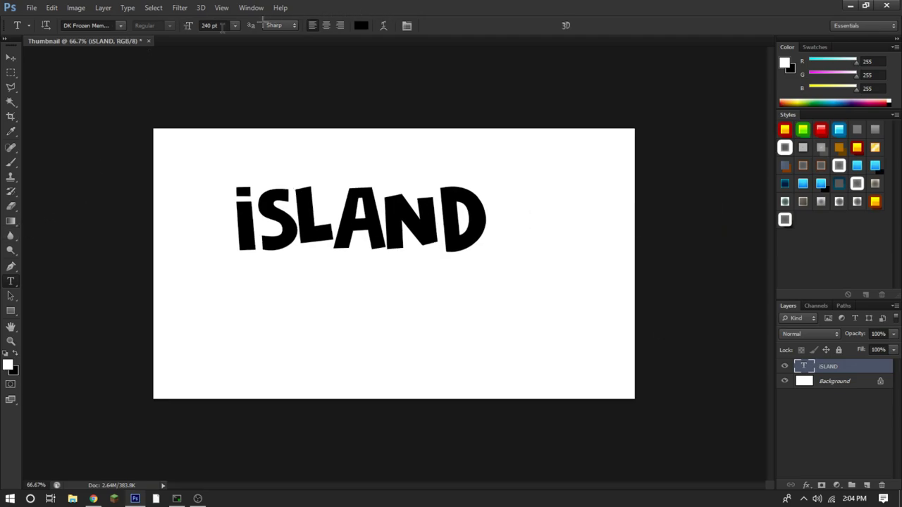
click(120, 25)
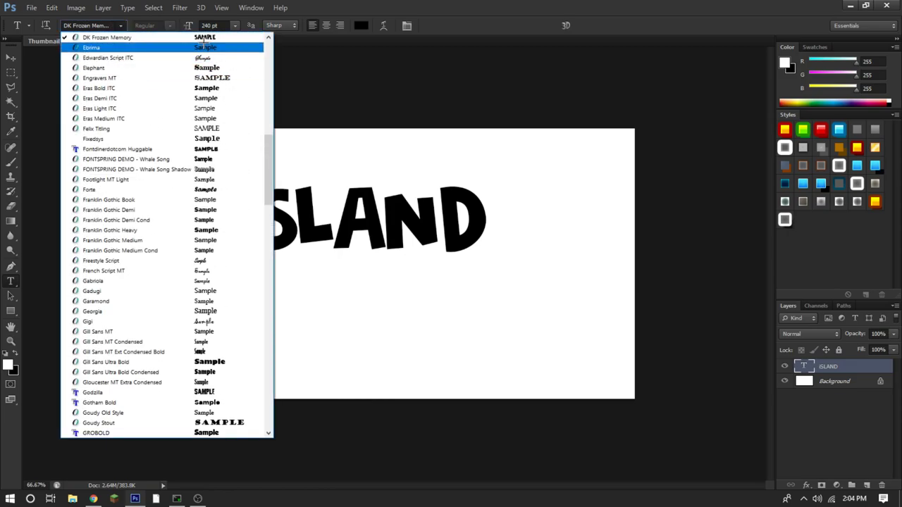
scroll(233, 65, up, 8)
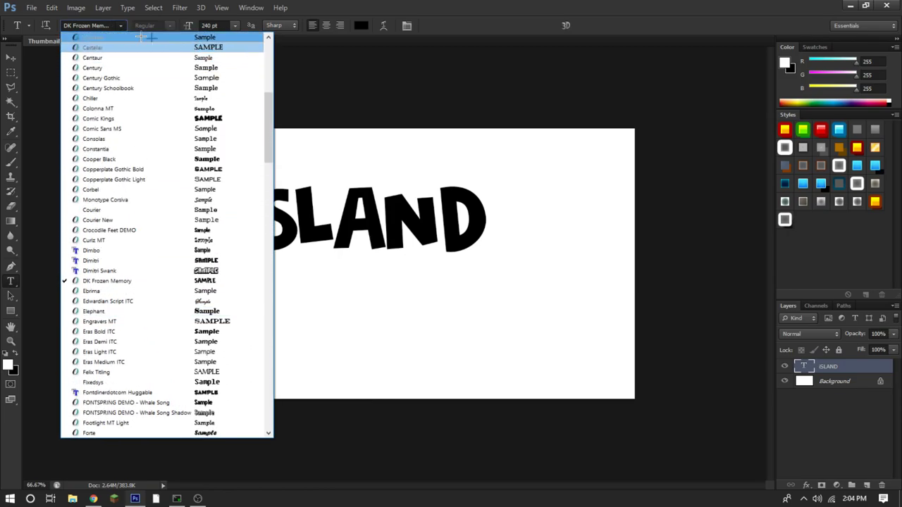
click(97, 25)
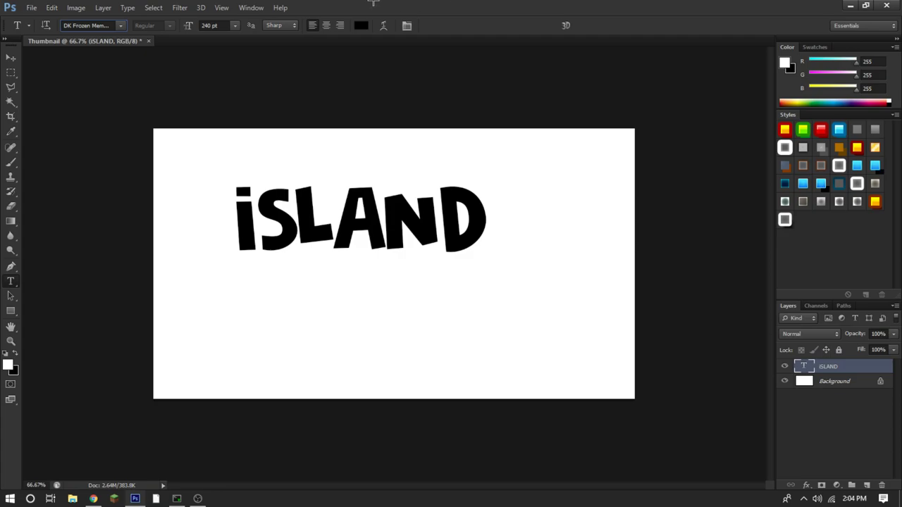
drag(246, 211, 491, 215)
click(491, 215)
drag(382, 212, 90, 211)
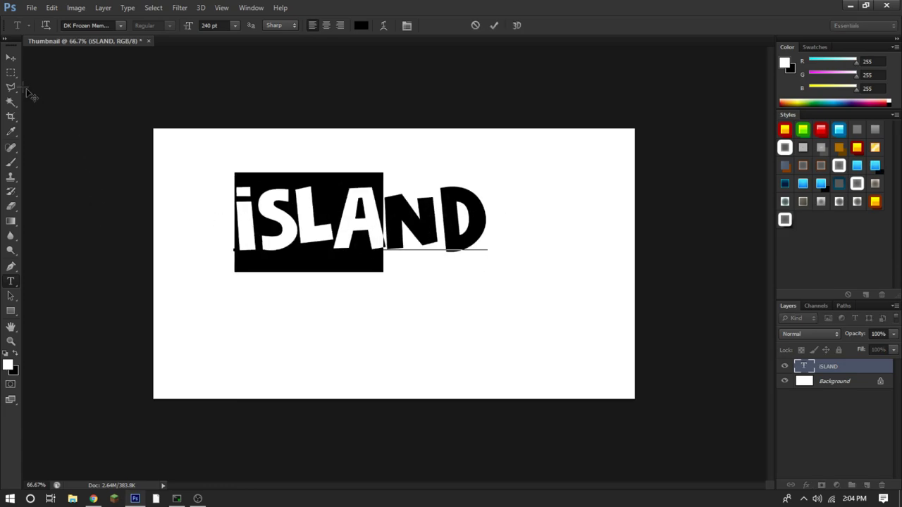
- Apply the yellow-orange style preset with the dark brown edge to the iSLAND text and move it to the middle of the canvas
click(11, 57)
drag(451, 178, 406, 163)
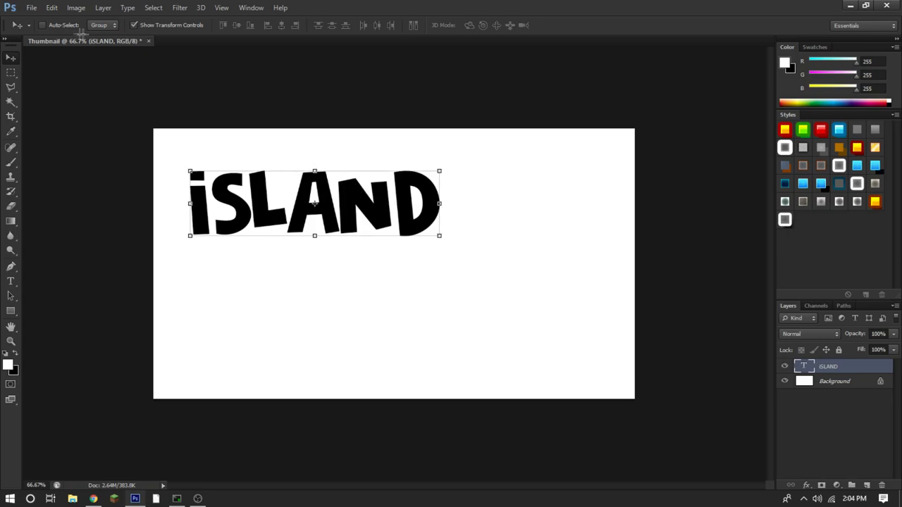
click(875, 202)
drag(459, 177, 445, 211)
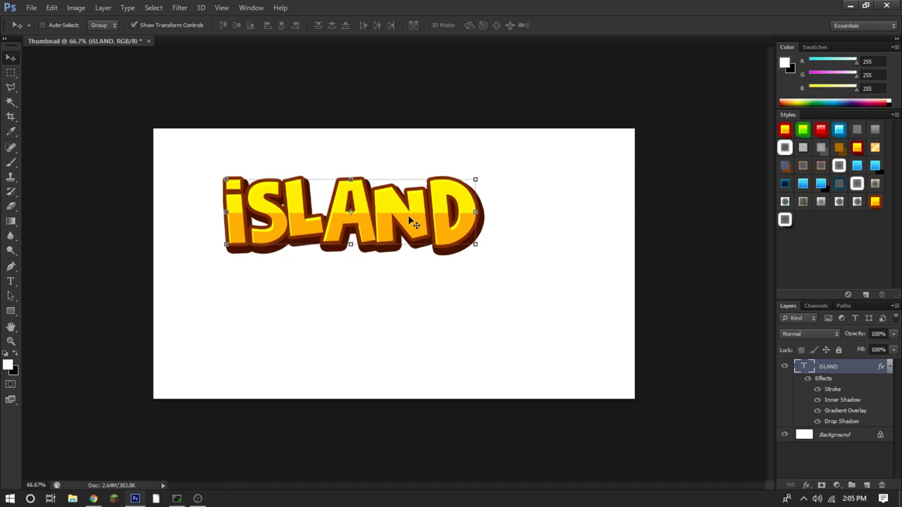
drag(414, 224, 414, 215)
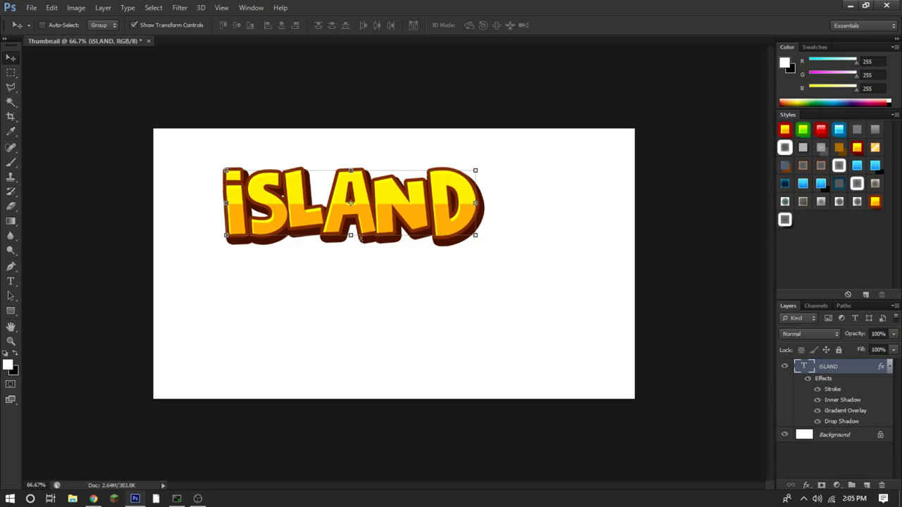
drag(359, 197, 392, 248)
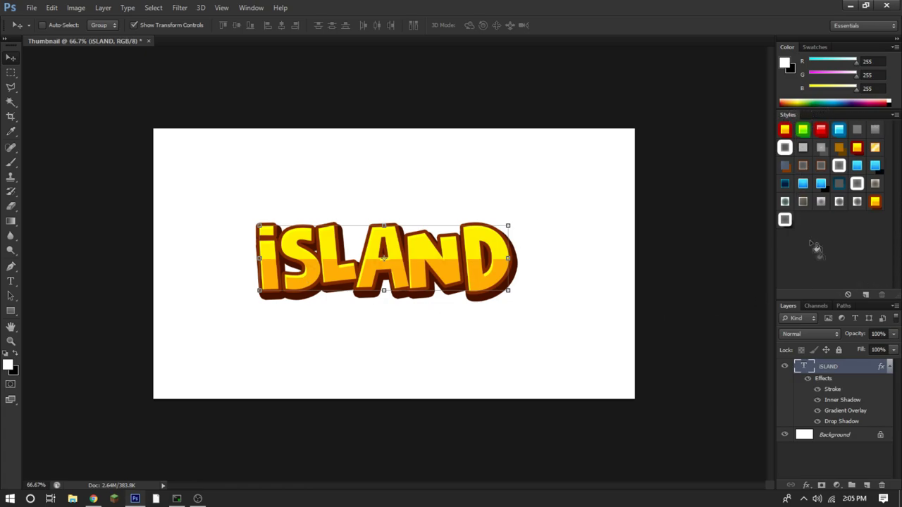
- Shift the styled iSLAND text slightly sideways around the middle of the canvas without saving a new style
click(830, 238)
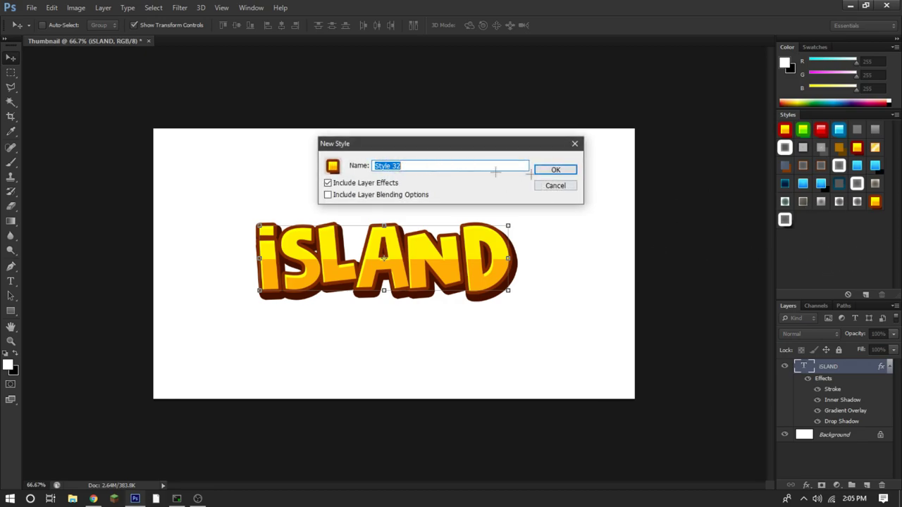
click(557, 186)
drag(440, 265, 449, 263)
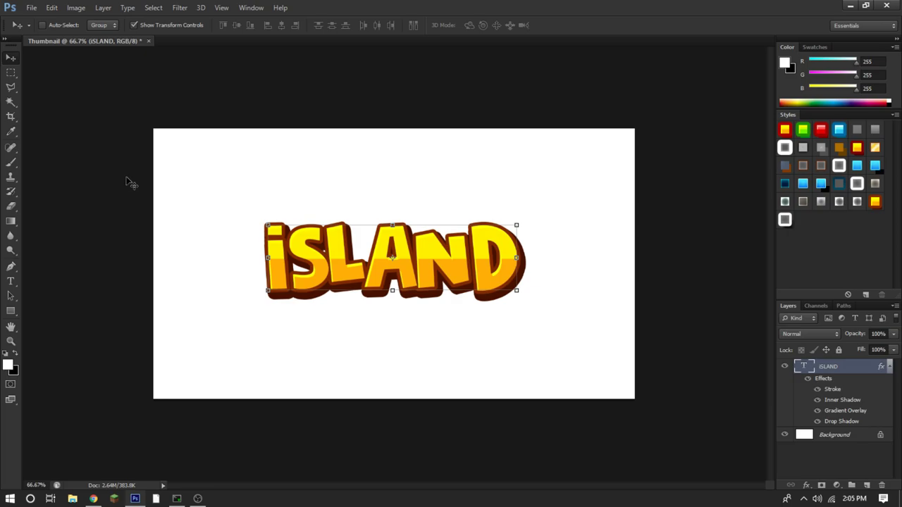
drag(458, 268, 437, 264)
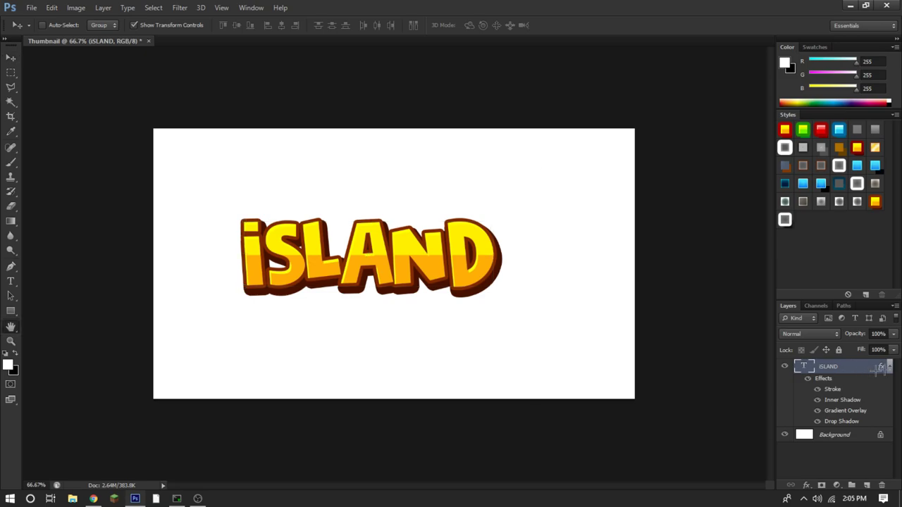
- Set the iSLAND layer's drop shadow angle to 90° and make the drop shadow settings the default
double_click(857, 367)
click(876, 210)
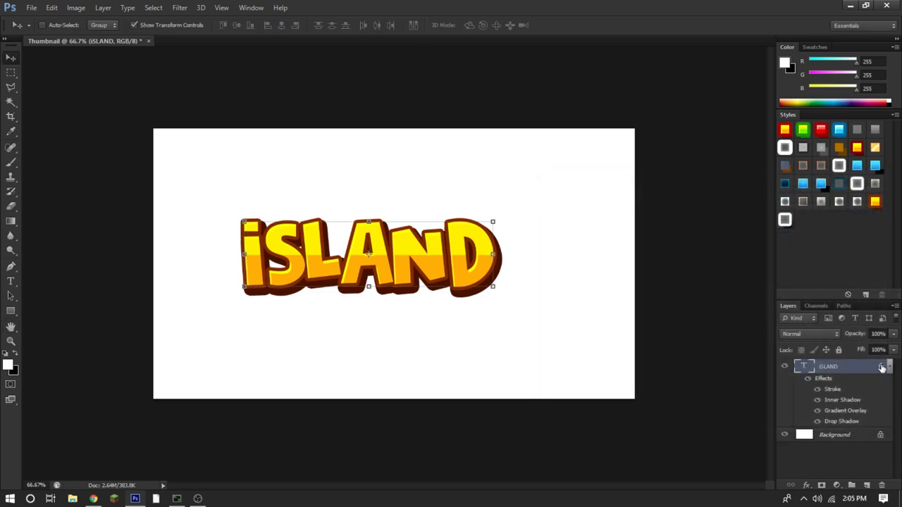
double_click(881, 367)
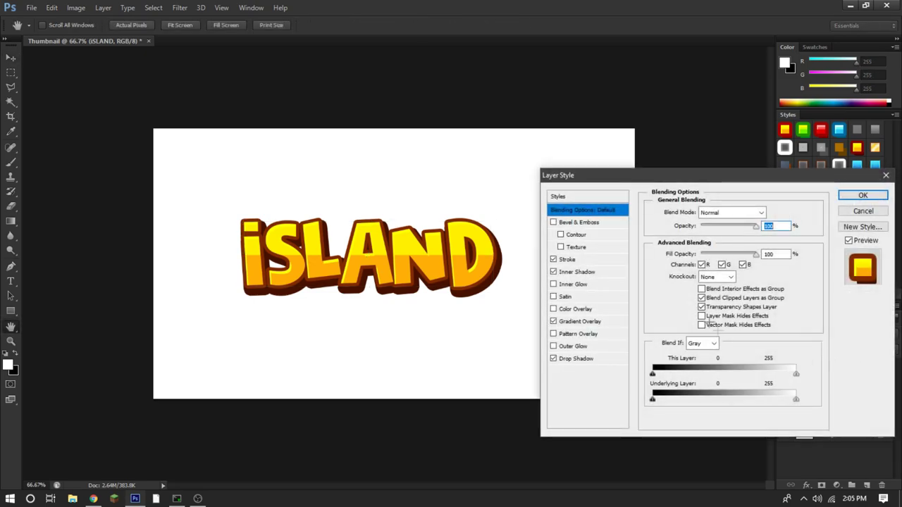
click(583, 359)
double_click(726, 243)
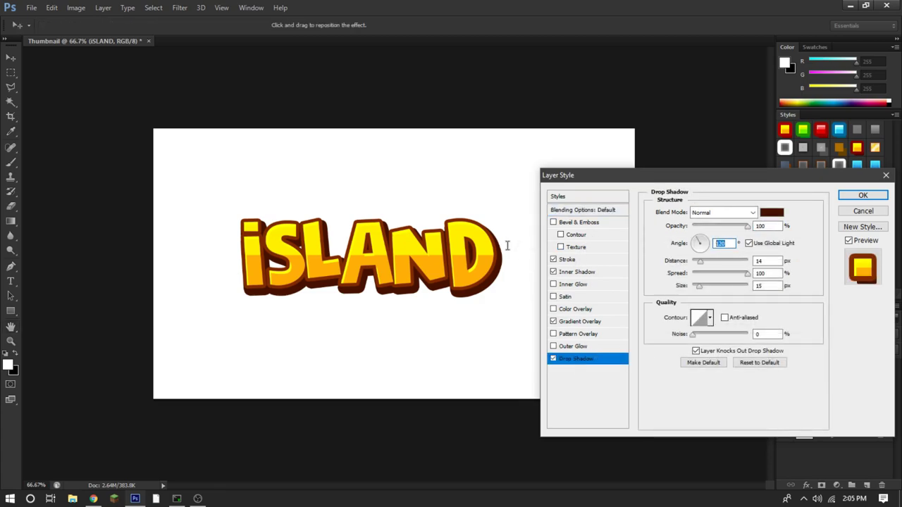
text(90)
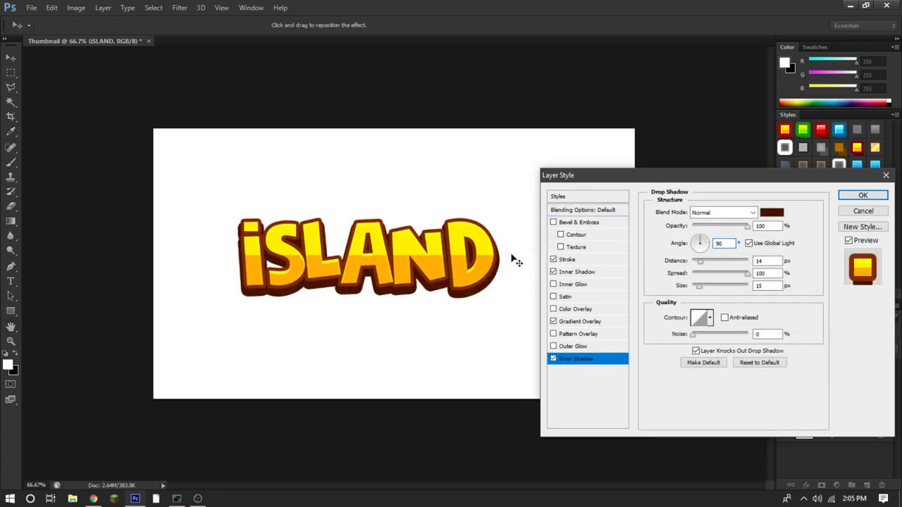
click(714, 364)
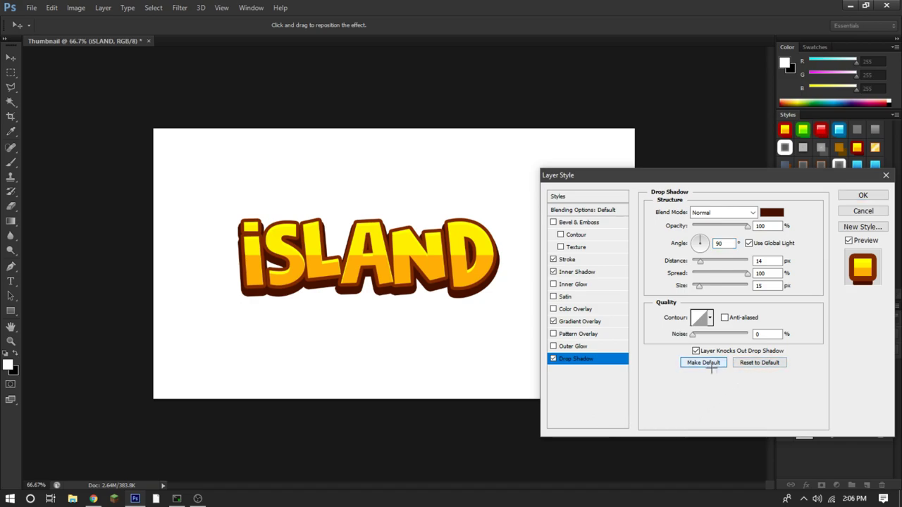
click(859, 196)
- Move the iSLAND text up and add the text "EMERALD" directly beneath it in the same yellow-orange style
drag(409, 250, 425, 226)
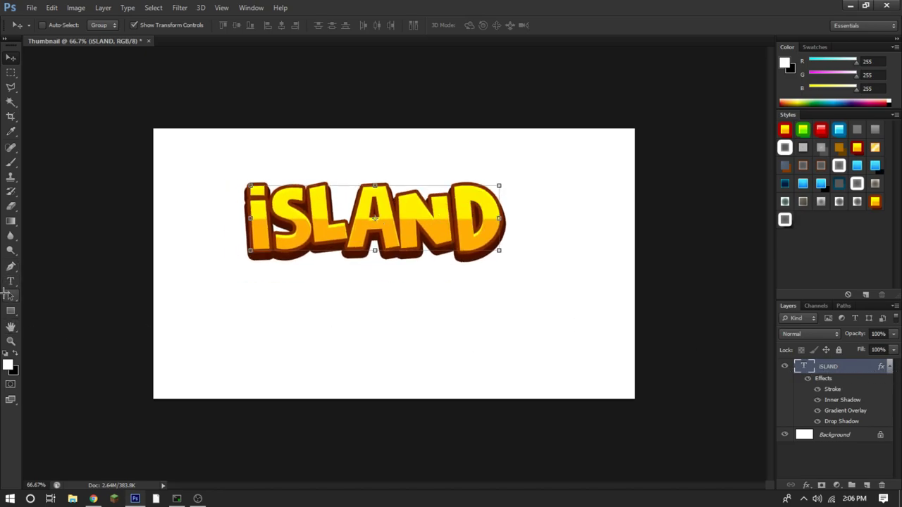
click(11, 281)
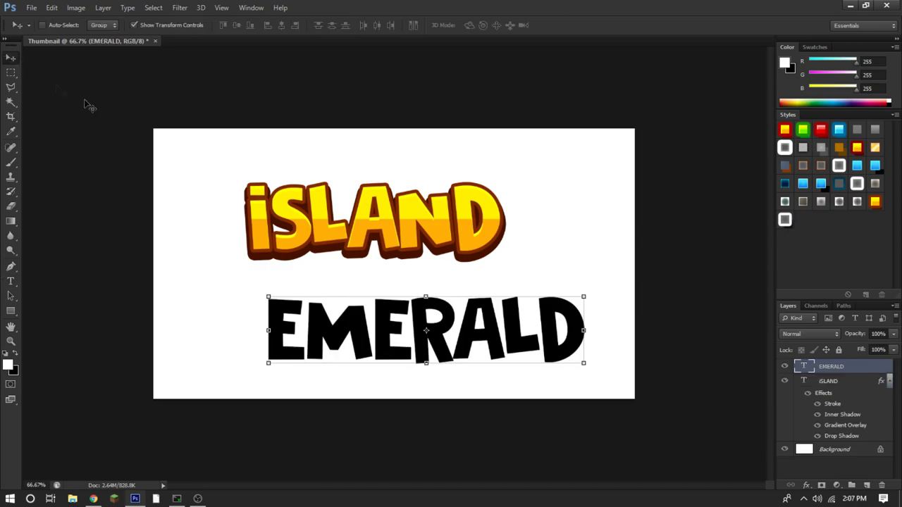
drag(460, 215, 441, 200)
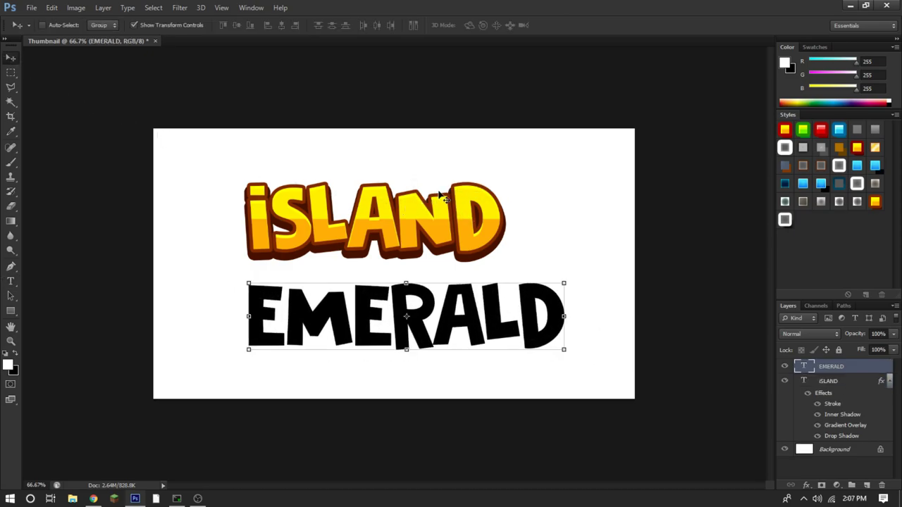
double_click(851, 380)
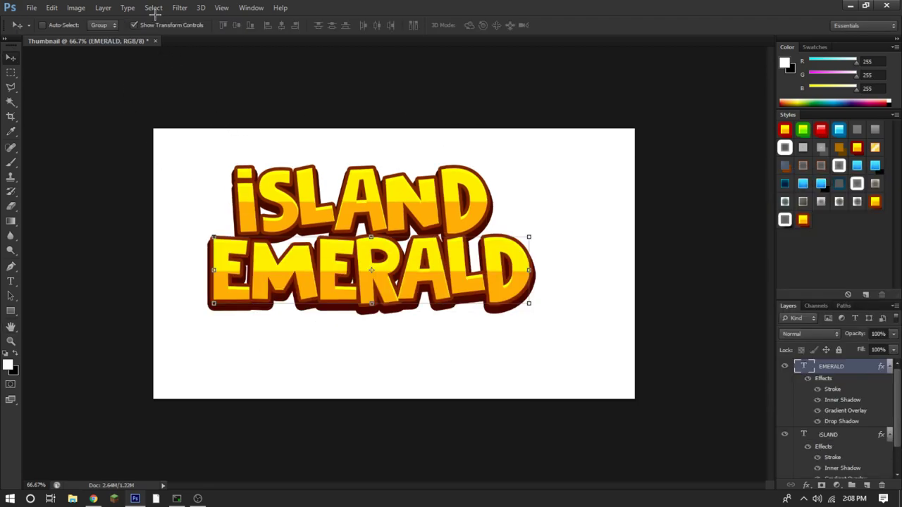
- Hide the transform controls and rasterize the layer styles of the EMERALD and iSLAND layers
click(157, 26)
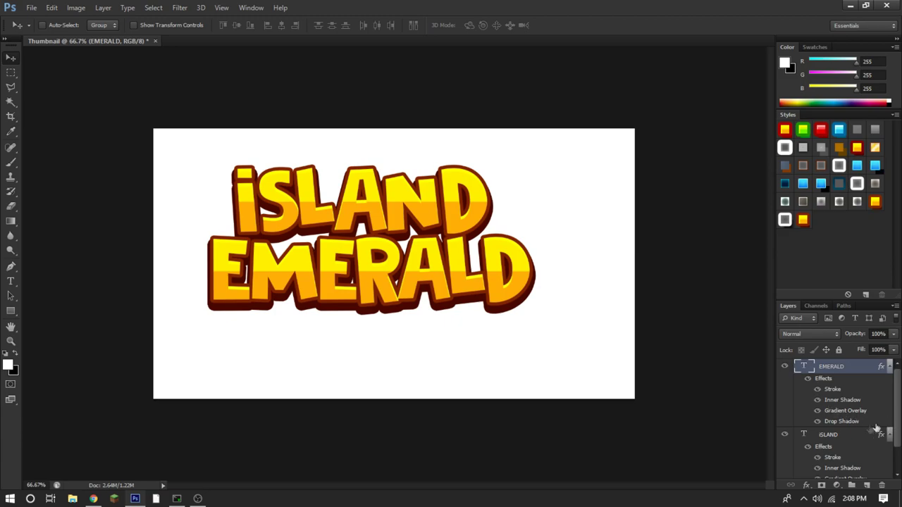
shift+click(855, 440)
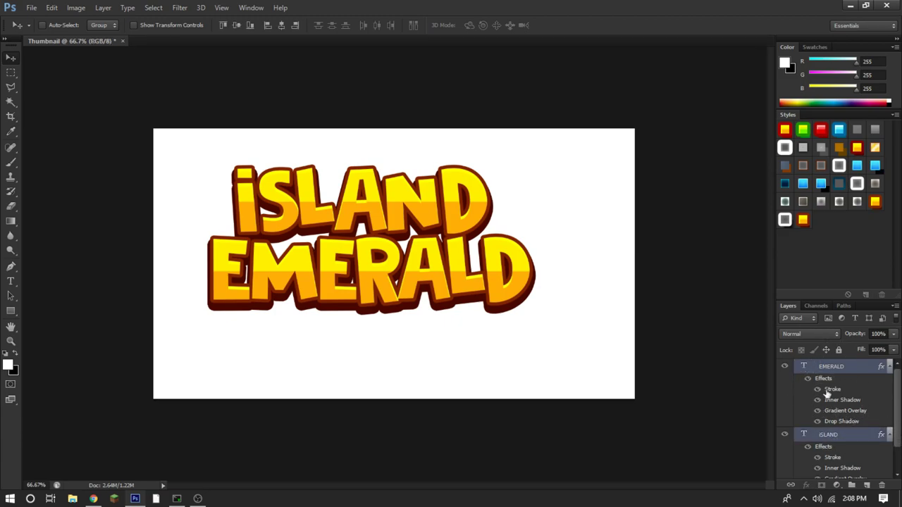
right_click(862, 369)
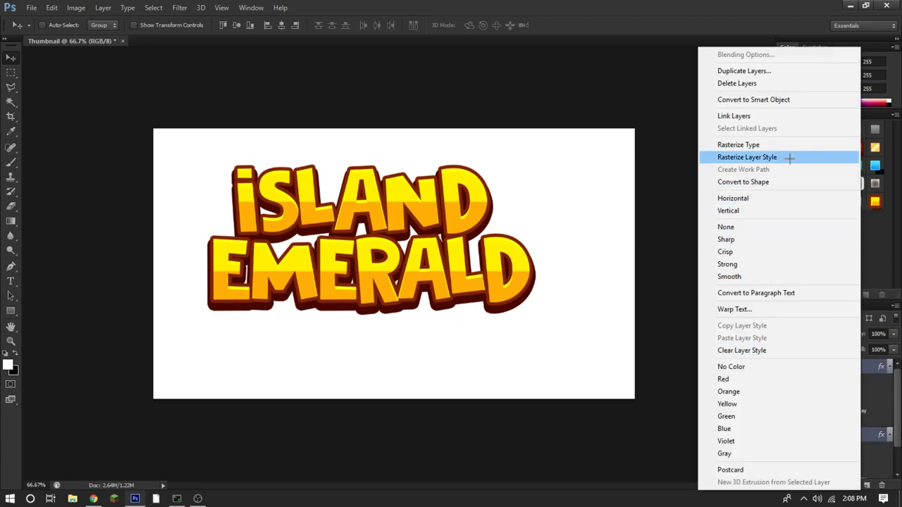
click(787, 157)
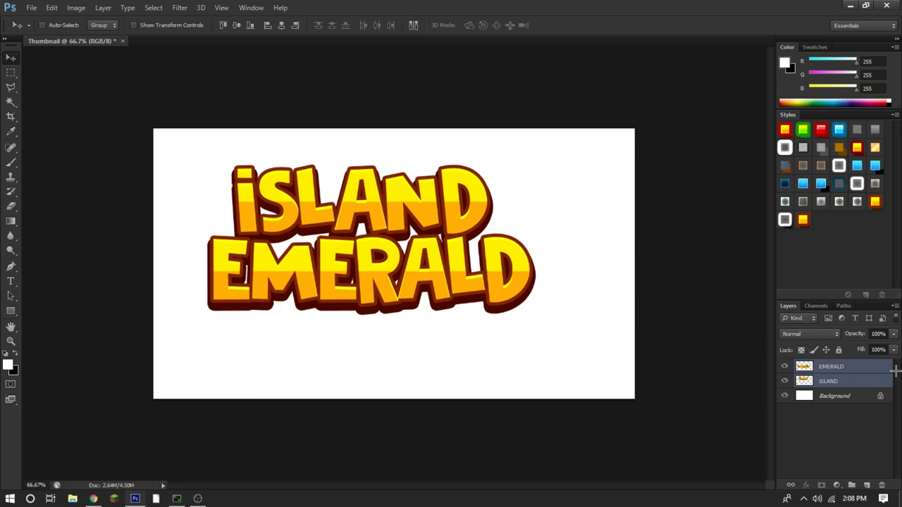
- Merge the EMERALD and iSLAND layers and move the merged title toward the canvas's upper-left corner
right_click(861, 378)
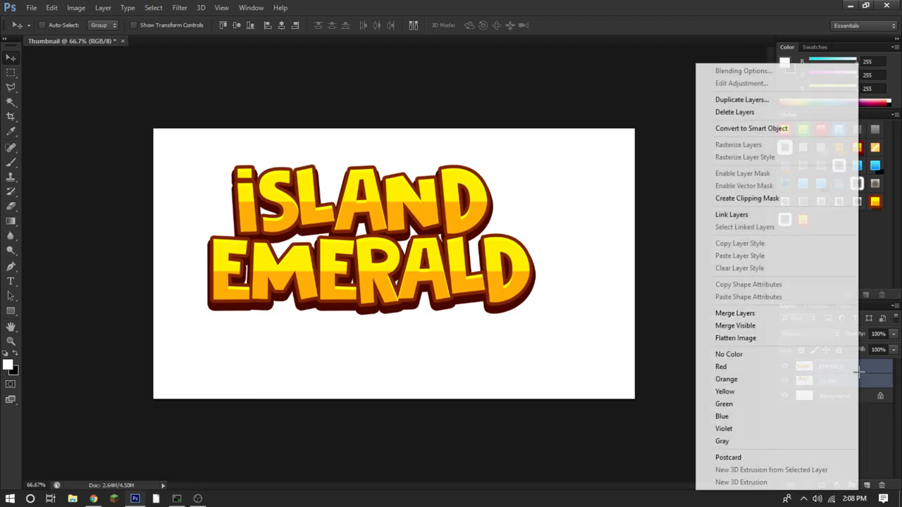
click(751, 314)
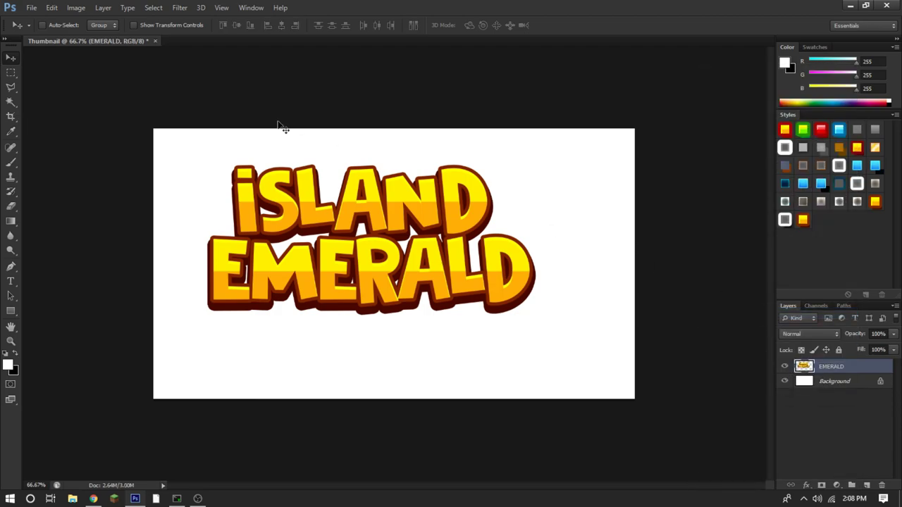
drag(392, 220, 372, 198)
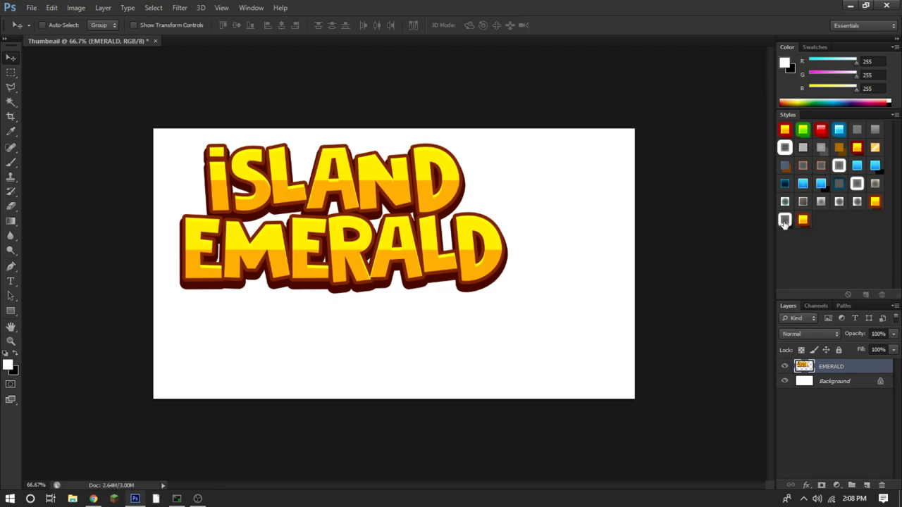
- Hide the Background layer and move the merged title back to the upper middle of the canvas
click(783, 382)
drag(465, 185, 513, 206)
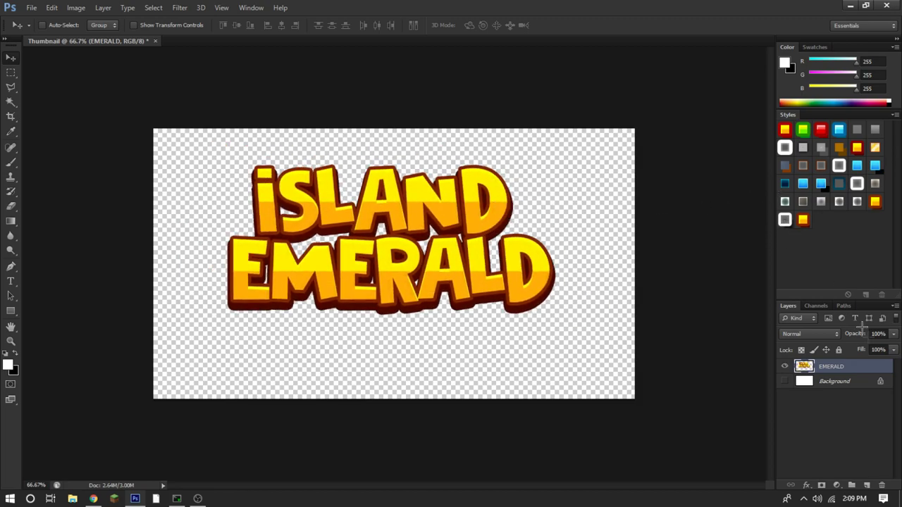
right_click(872, 372)
key(Escape)
- Apply the white-outline style preset to the merged title and compare it with the Background layer shown and hidden
click(783, 220)
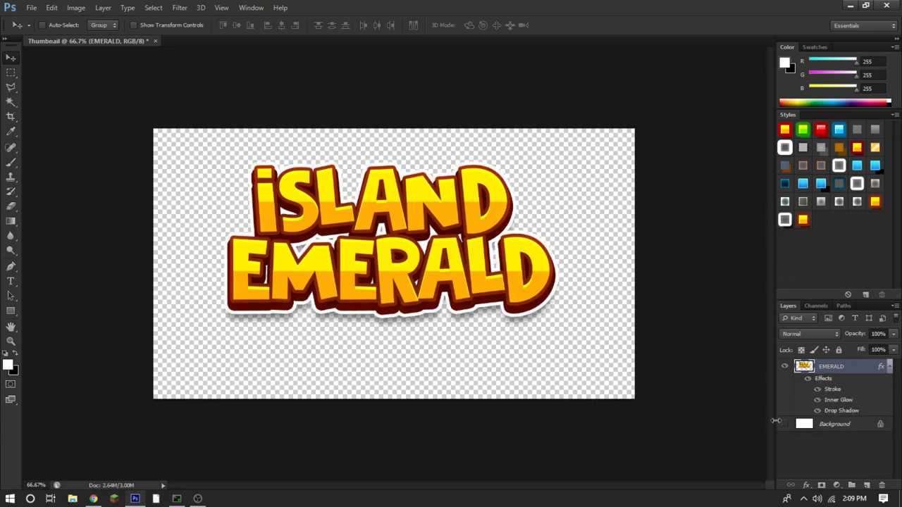
click(785, 427)
click(786, 427)
click(786, 427)
click(786, 427)
- Set the merged title's drop shadow to 100% opacity and 11% spread, and compare it with the inner glow off, keeping the glow on
double_click(870, 371)
click(577, 359)
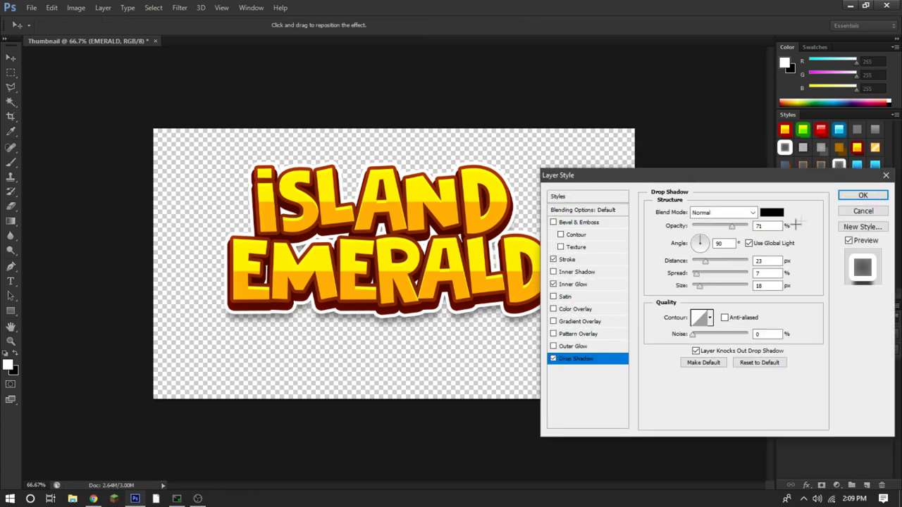
drag(729, 227, 754, 226)
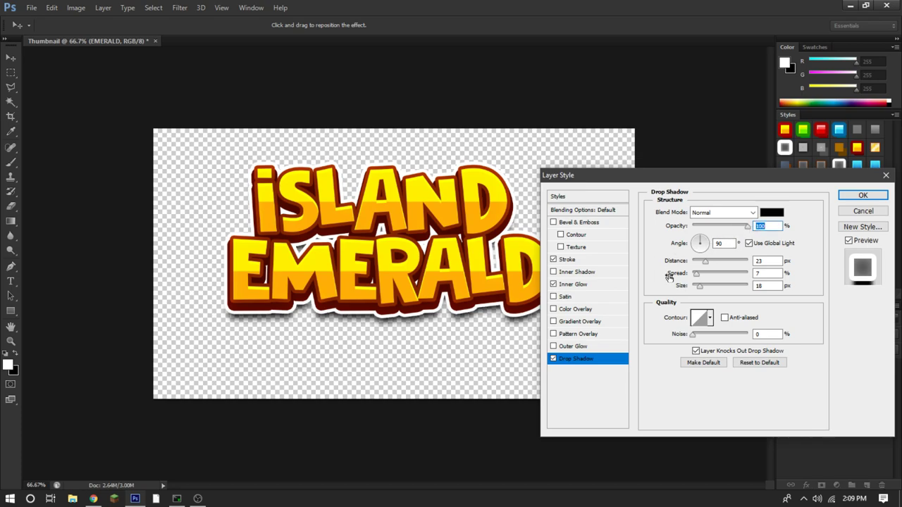
drag(697, 273, 699, 273)
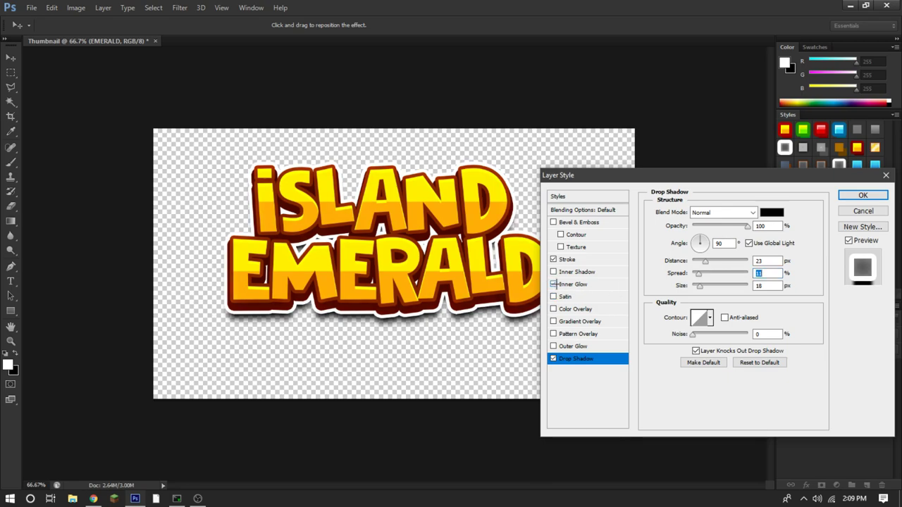
click(554, 284)
click(554, 284)
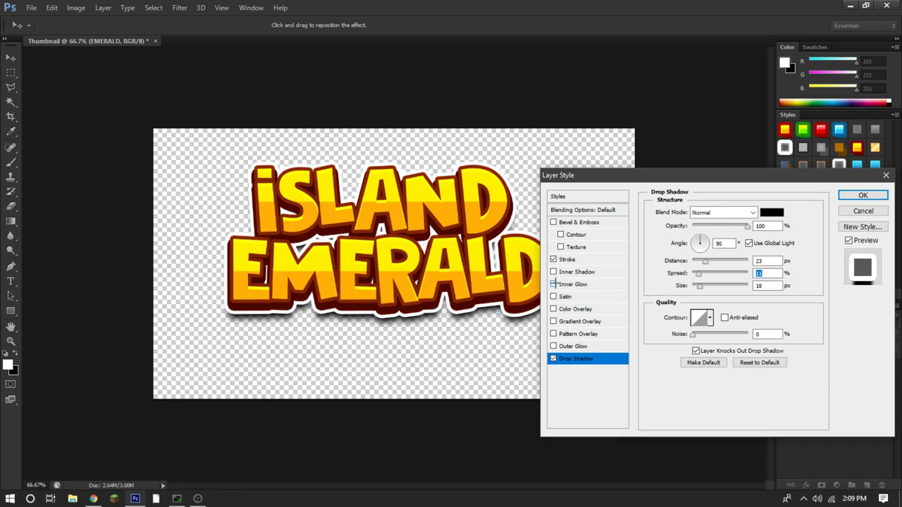
click(554, 284)
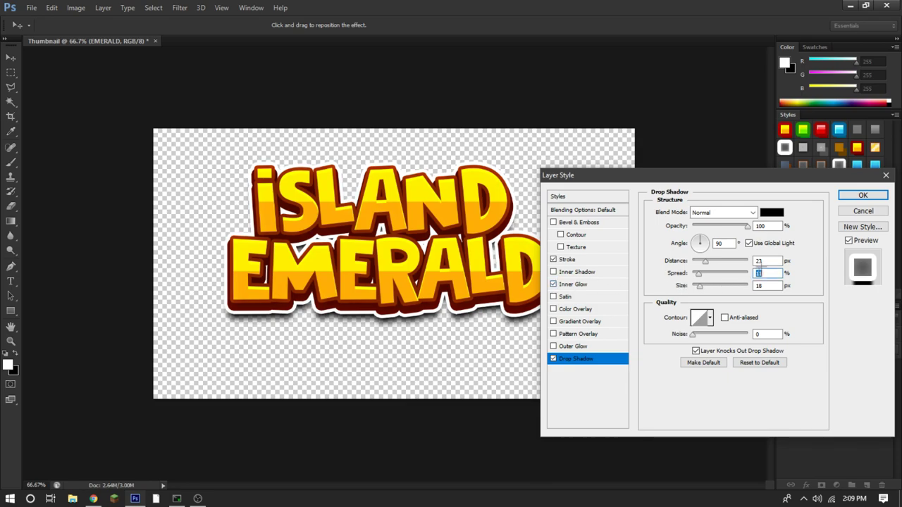
click(843, 194)
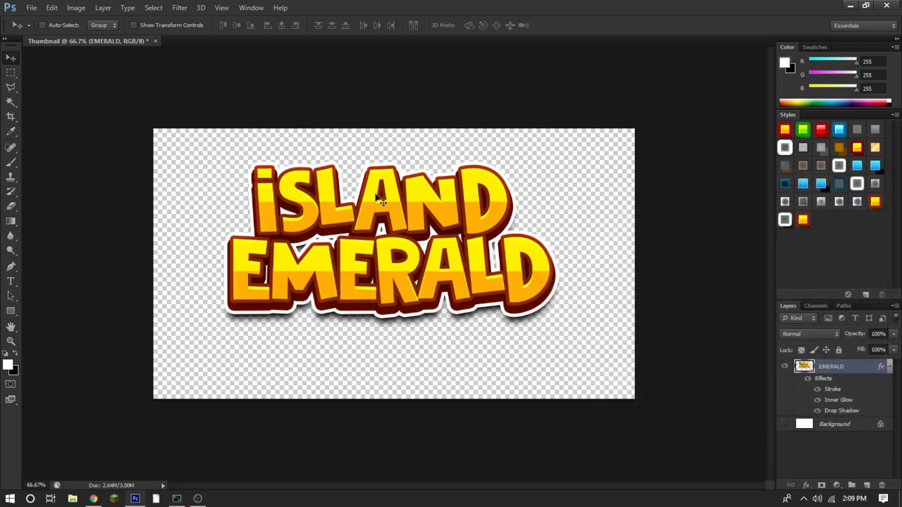
- Move the merged title toward the middle of the canvas and rasterize its layer style
drag(381, 200, 415, 221)
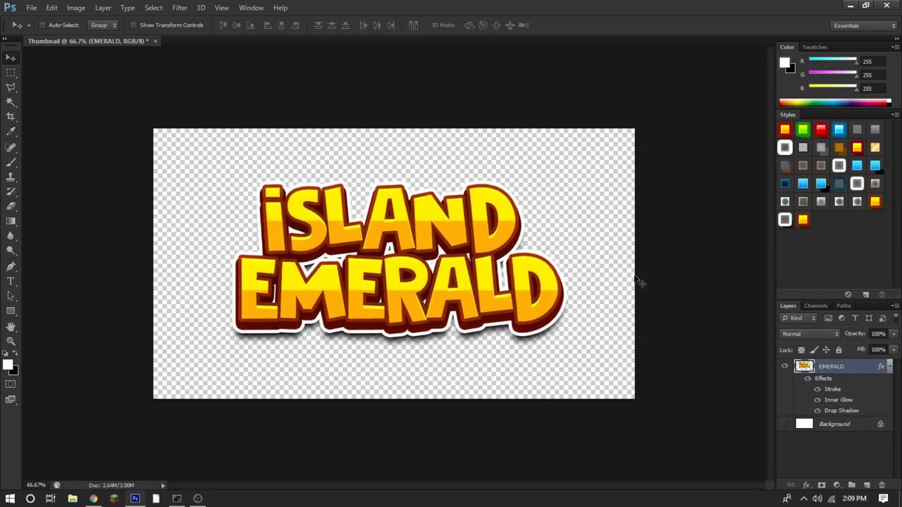
right_click(859, 369)
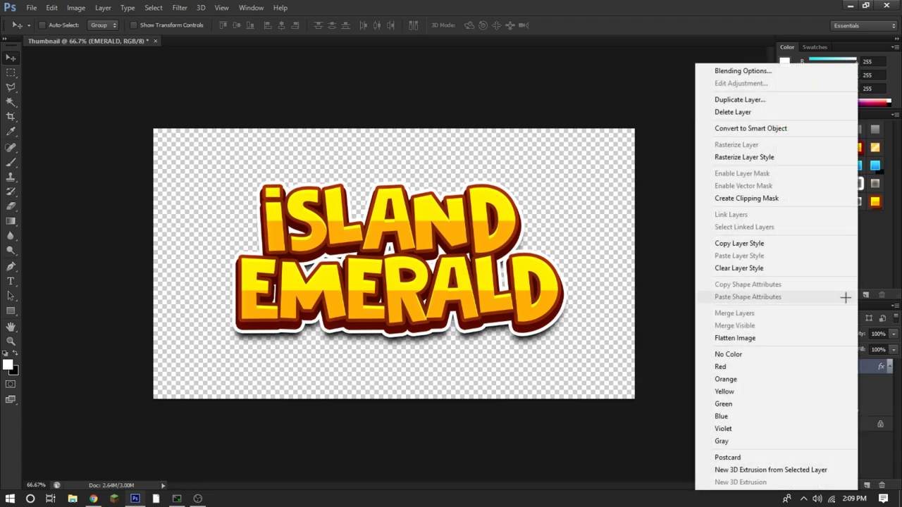
click(799, 161)
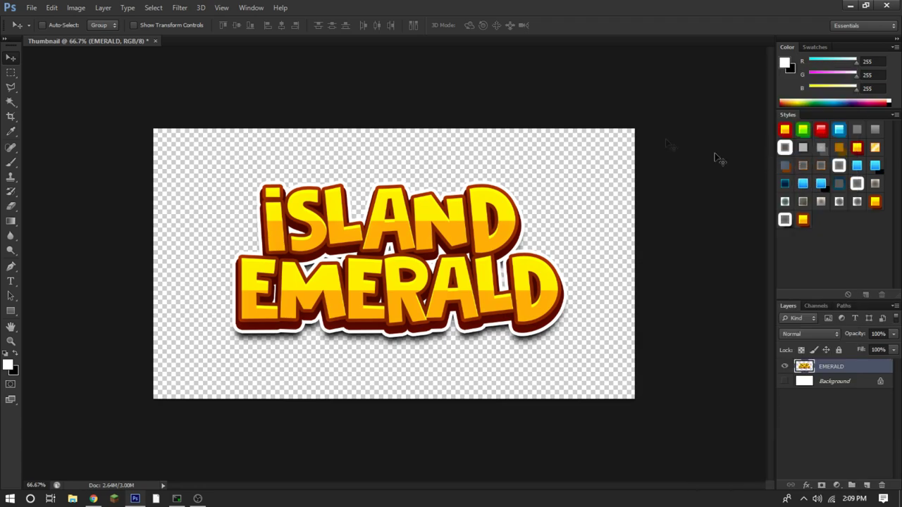
- Turn on the transform controls for the title layer and reposition it in the upper part of the canvas
click(173, 26)
drag(543, 282, 533, 234)
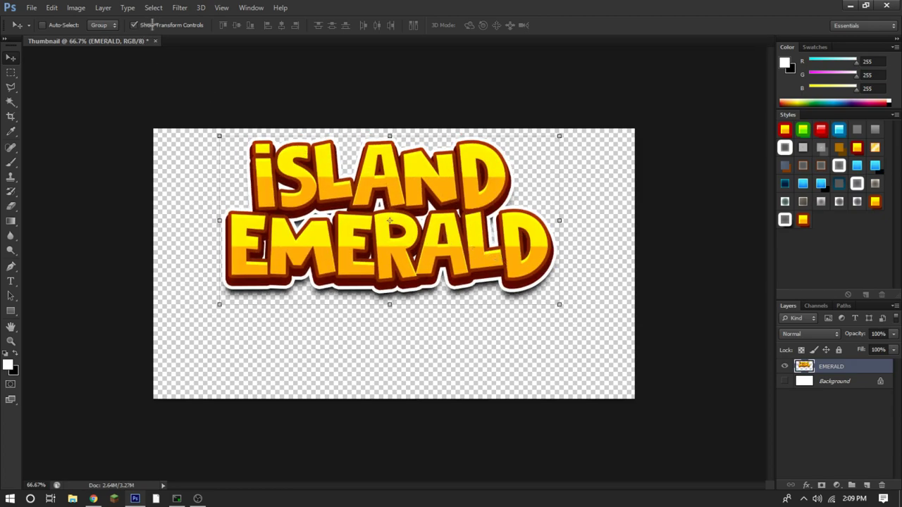
drag(420, 211, 415, 244)
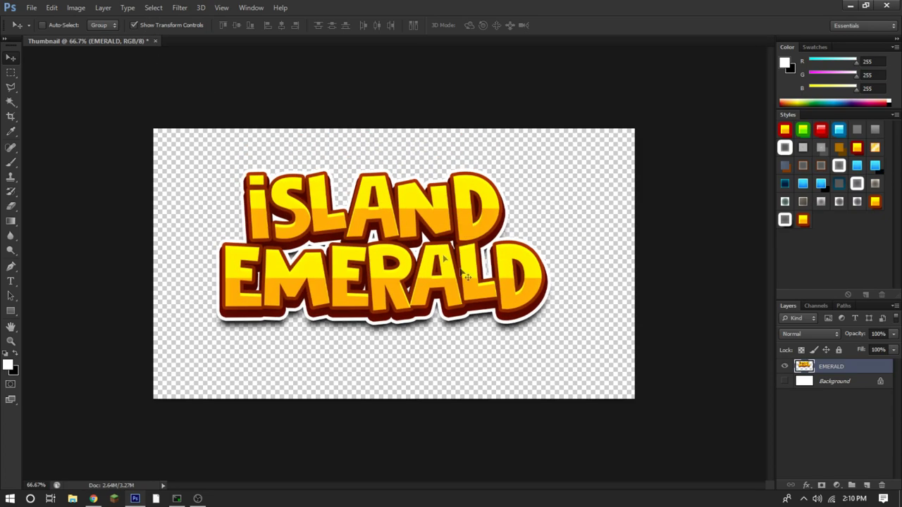
- Transform the title to about 108% scale with slight rotation and skew, shift it toward the upper left of the canvas, and apply the transformation
mouse_move(554, 339)
mouse_down()
mouse_move(596, 341)
mouse_move(756, 437)
mouse_move(735, 415)
mouse_move(648, 374)
mouse_move(442, 342)
mouse_move(554, 334)
mouse_move(566, 344)
mouse_up()
key(Escape)
drag(209, 339, 198, 349)
drag(306, 238, 272, 224)
click(11, 57)
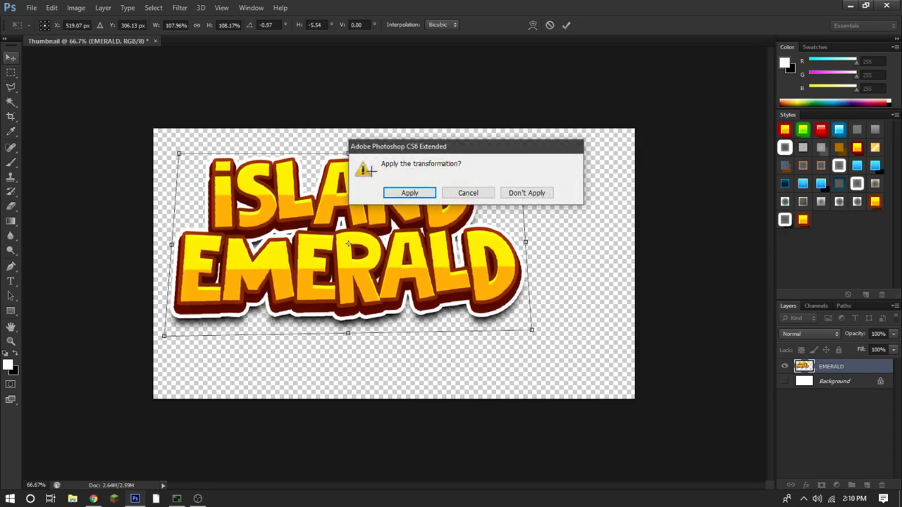
click(391, 192)
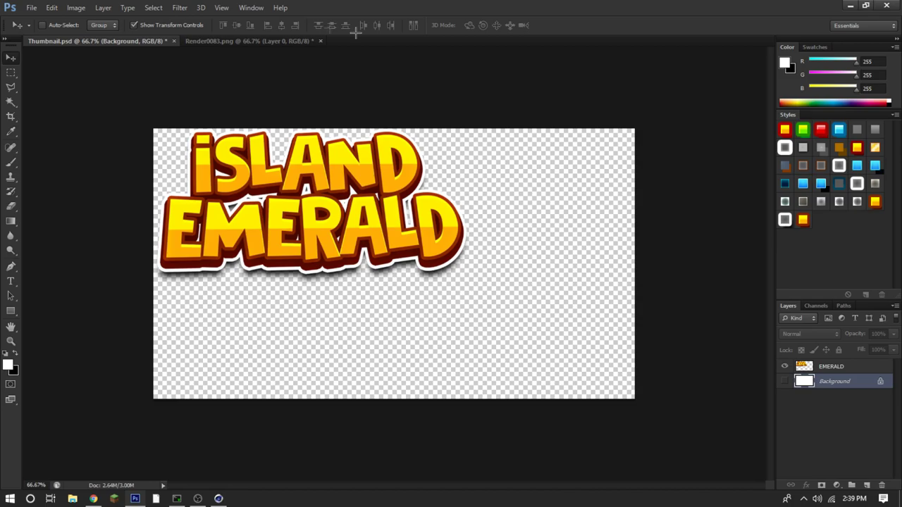
- Bring the emerald block render from Render0083.png into Thumbnail.psd and position it behind the title
click(247, 41)
mouse_move(353, 205)
mouse_down()
mouse_move(401, 219)
mouse_move(359, 210)
mouse_up()
click(219, 499)
click(220, 499)
drag(400, 254, 385, 180)
- Merge Layer 1 and Layer 1 copy into a single render layer
ctrl+click(854, 382)
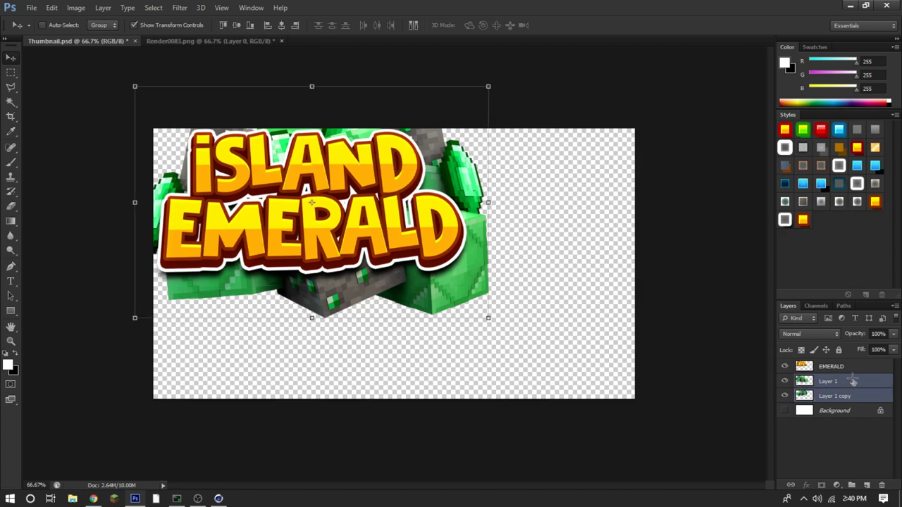
right_click(854, 381)
click(767, 313)
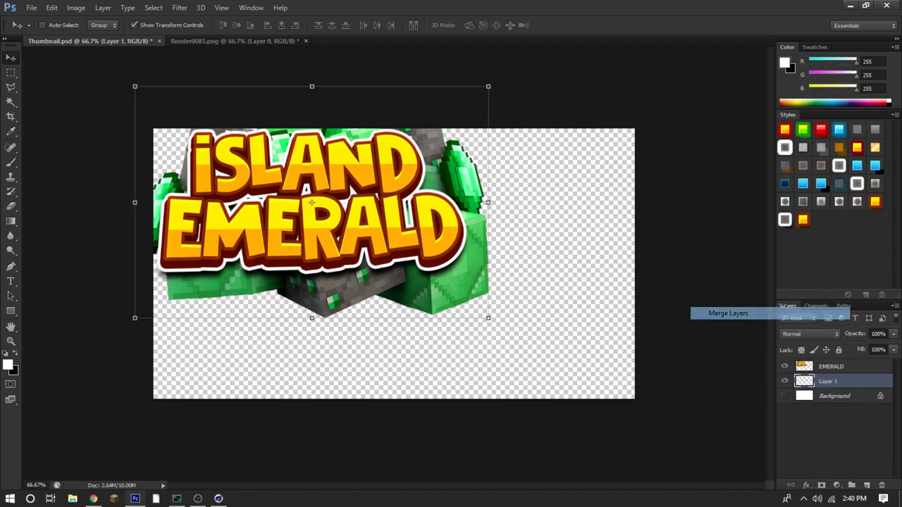
- Apply the white-outline style preset to the emerald render layer and increase its inner glow size
click(785, 220)
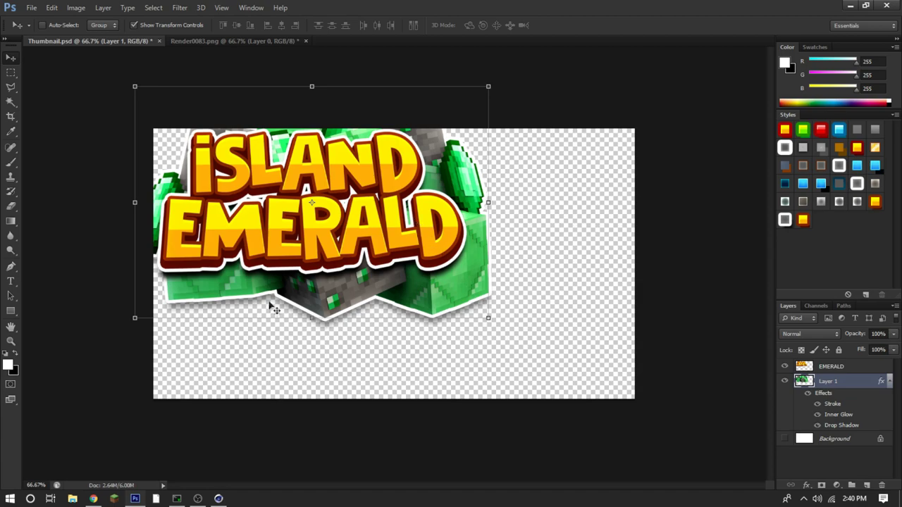
double_click(849, 381)
click(572, 284)
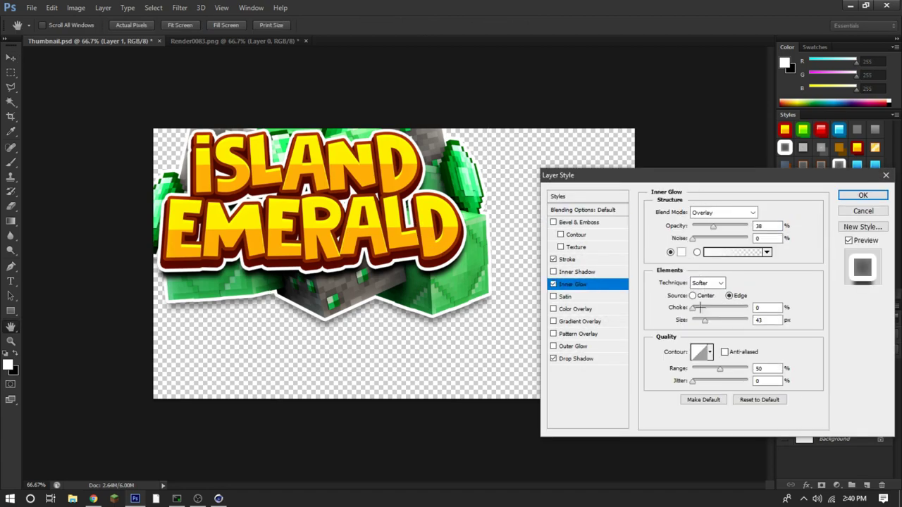
drag(707, 322, 726, 321)
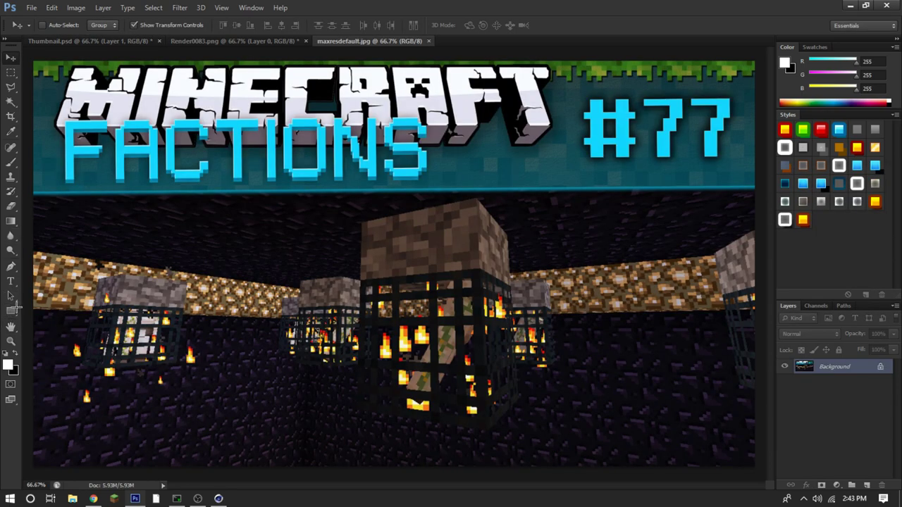
click(10, 266)
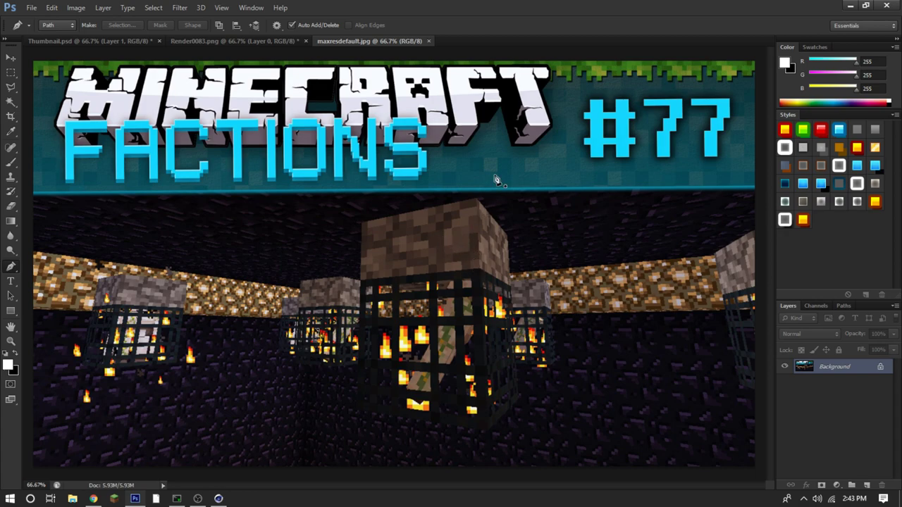
click(476, 201)
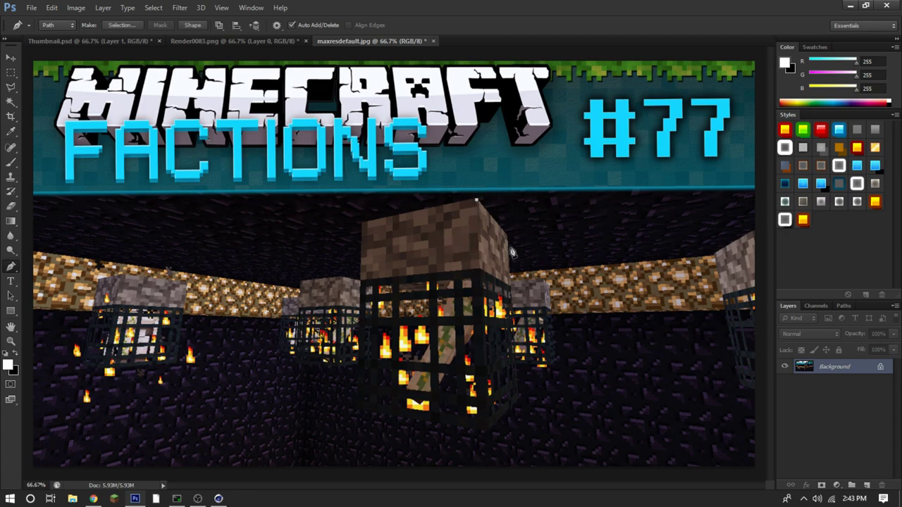
click(507, 237)
click(518, 397)
- Outline the large central spawner block in maxresdefault.jpg with a closed Polygonal Lasso selection
key(l)
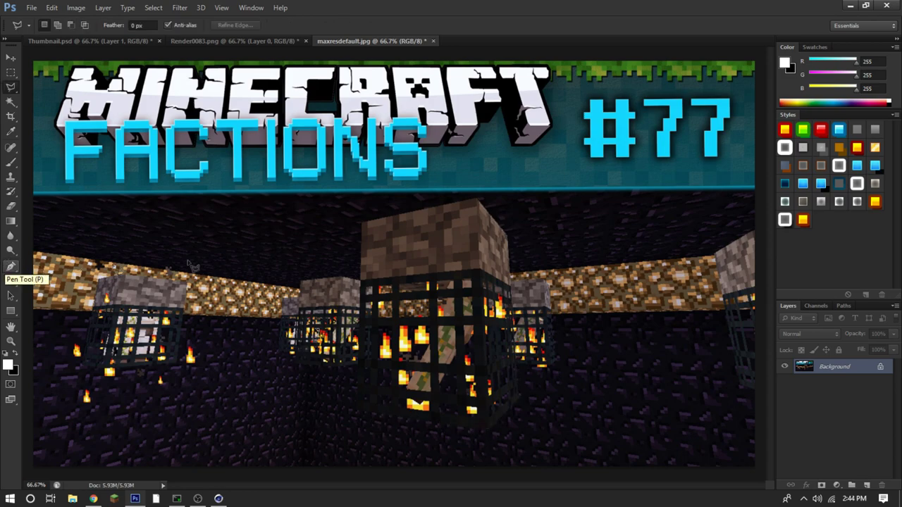
click(511, 242)
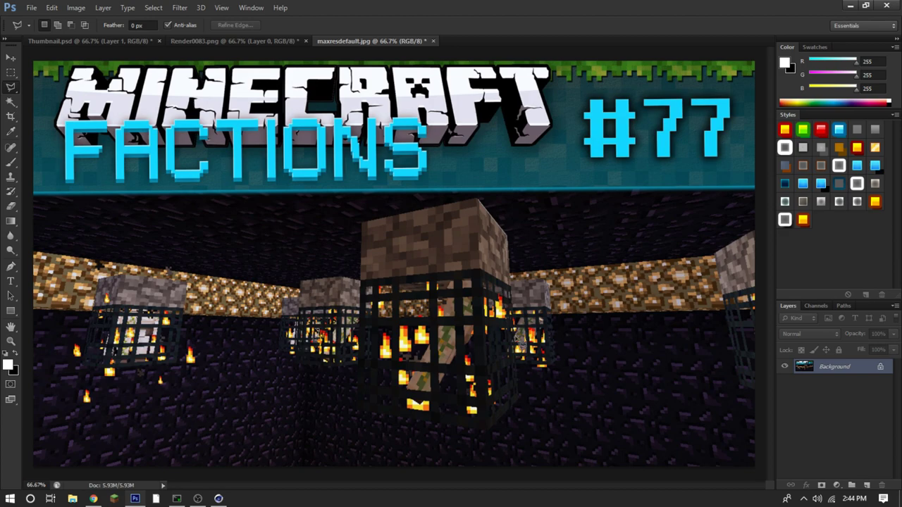
click(519, 398)
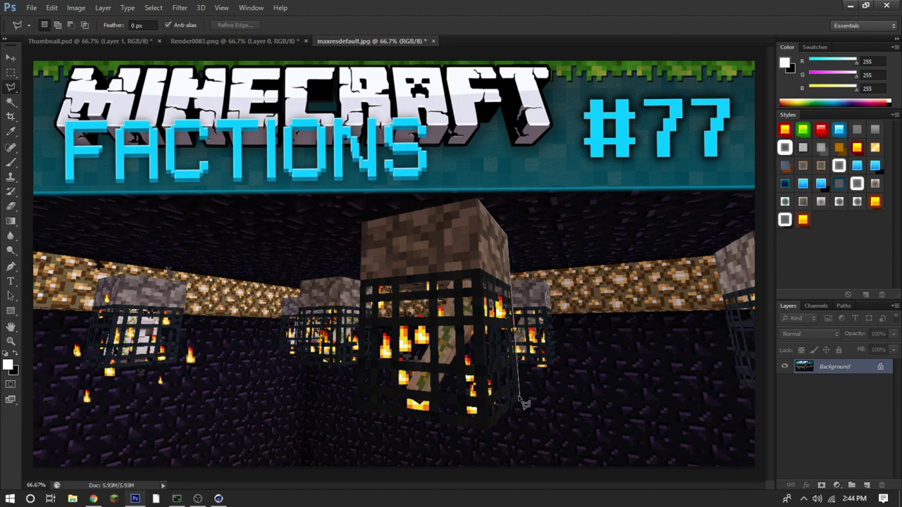
click(486, 428)
click(358, 402)
click(363, 223)
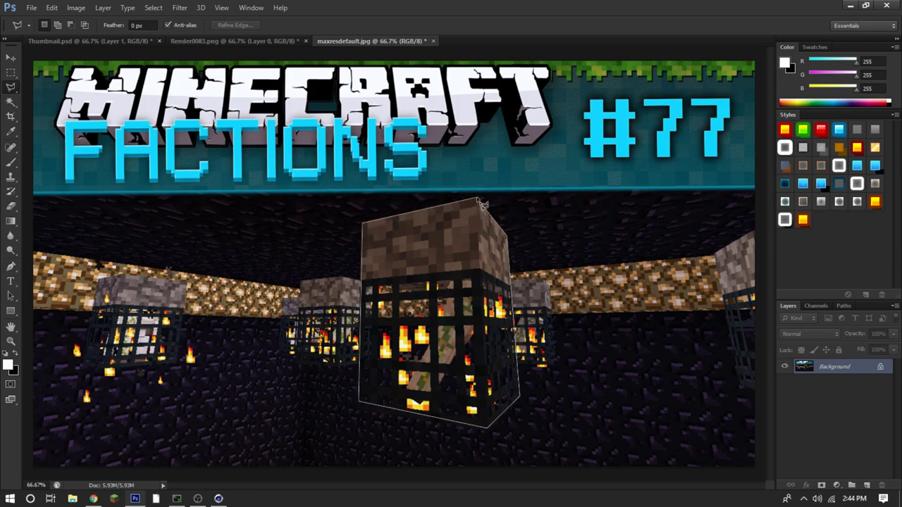
click(479, 201)
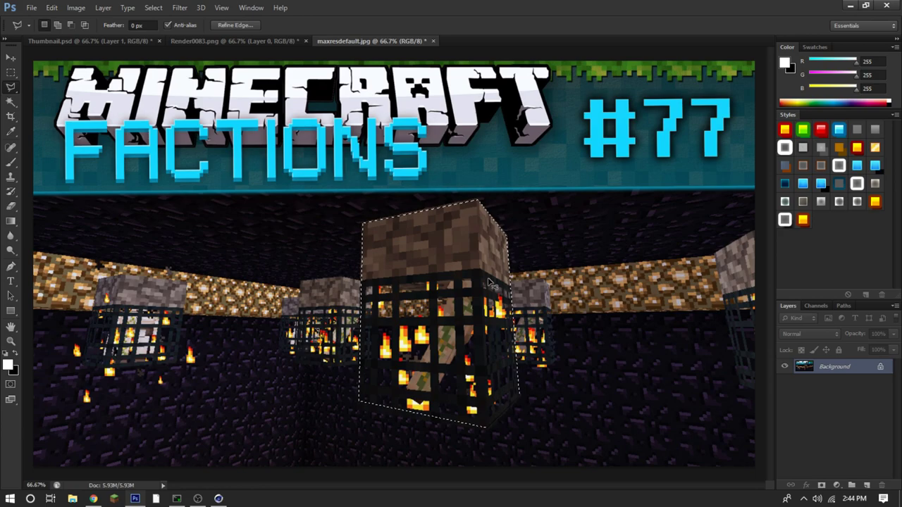
- Copy the selected spawner to a new layer and place it in Thumbnail.psd to the right of the title
key(ctrl+j)
click(11, 55)
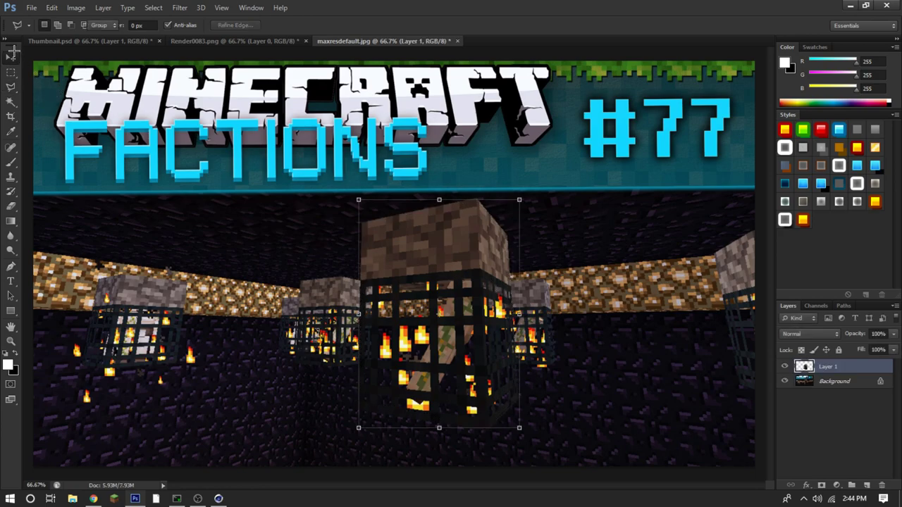
drag(399, 265, 525, 194)
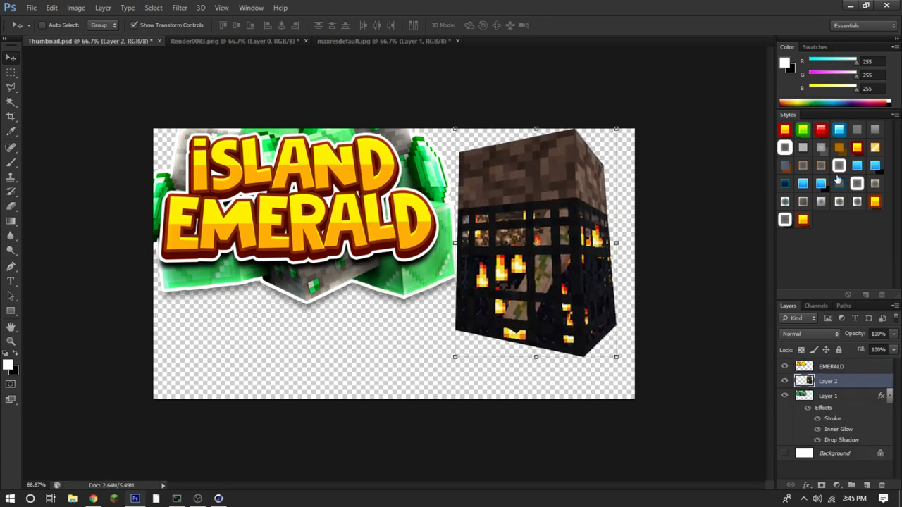
- Apply the white-outline style preset to the spawner layer, nudge it upward, and check and accept its inner glow settings
click(784, 220)
drag(568, 220, 568, 213)
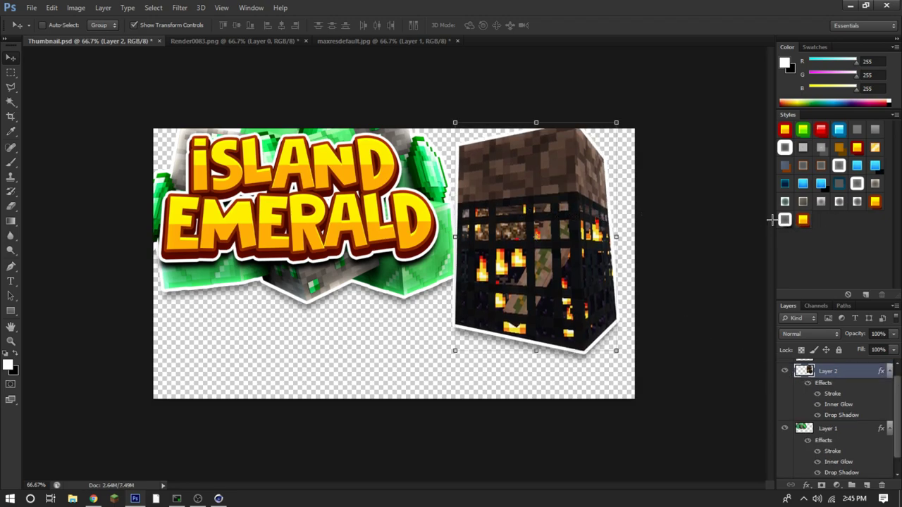
scroll(832, 370, up, 1)
double_click(833, 367)
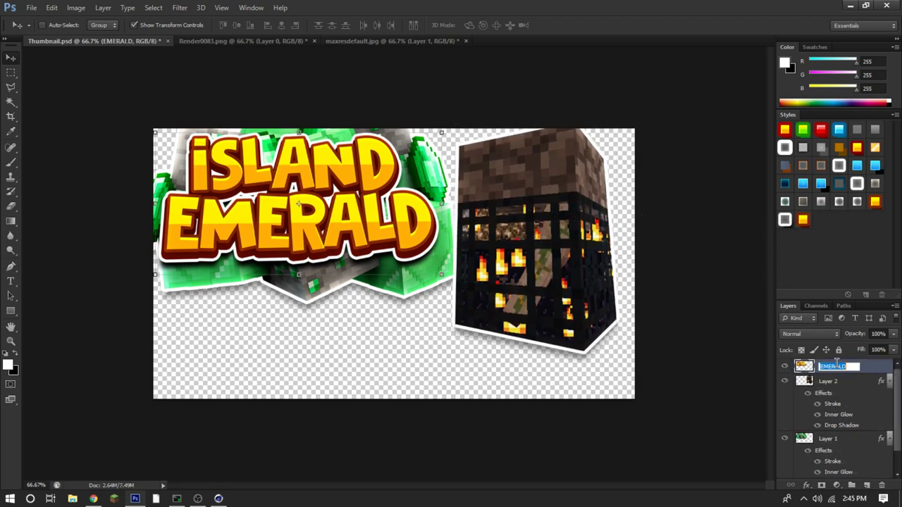
click(873, 369)
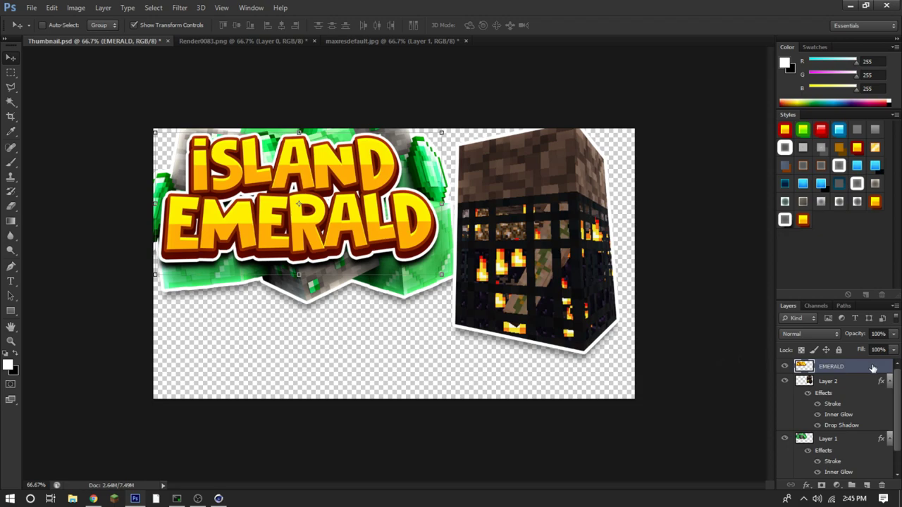
double_click(862, 380)
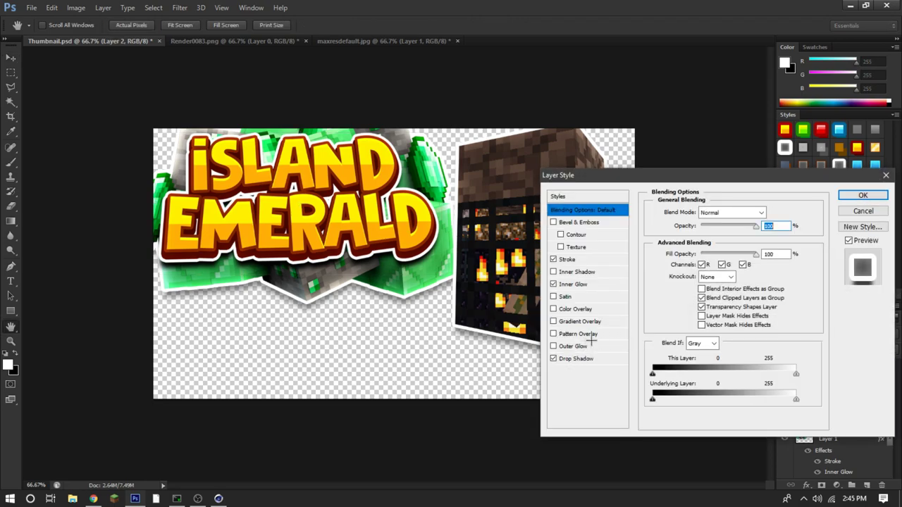
click(585, 284)
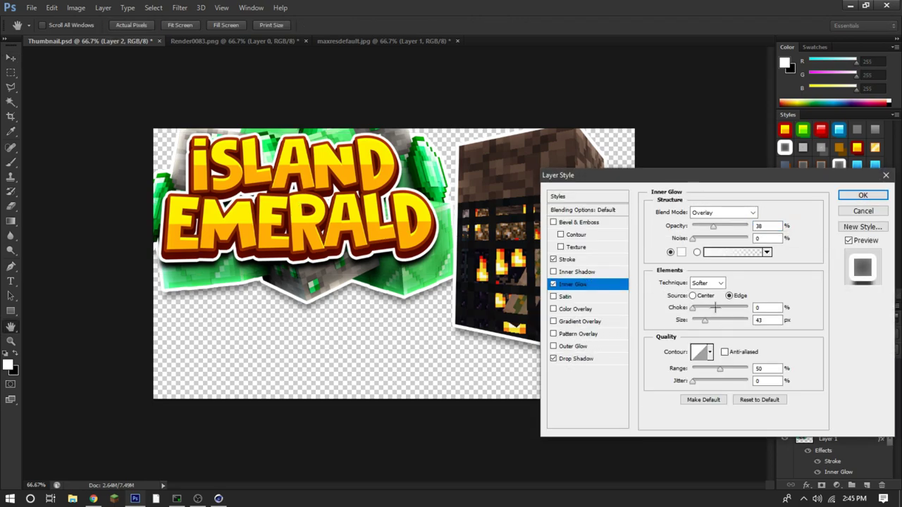
key(Return)
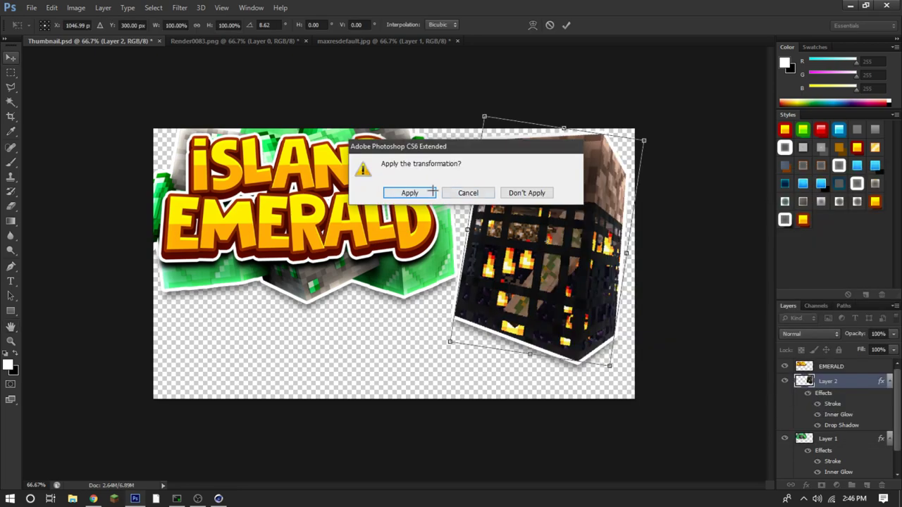
- Apply an 8.62° rotation to the spawner and shift it slightly to the right
click(429, 191)
mouse_move(517, 216)
mouse_down()
mouse_move(509, 246)
mouse_move(514, 212)
mouse_move(527, 213)
mouse_up()
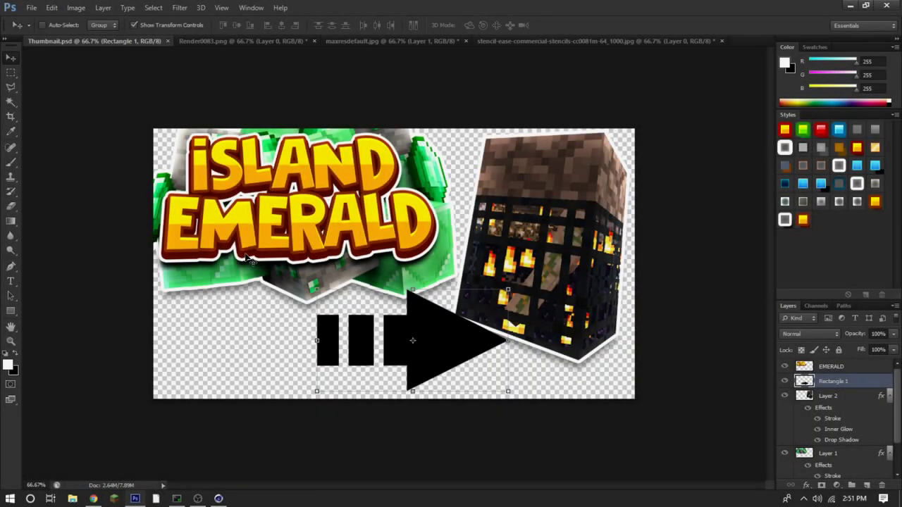
- Move the striped arrow left beneath the title and give it a white (ffffff) 4 px outside stroke
drag(437, 342, 355, 342)
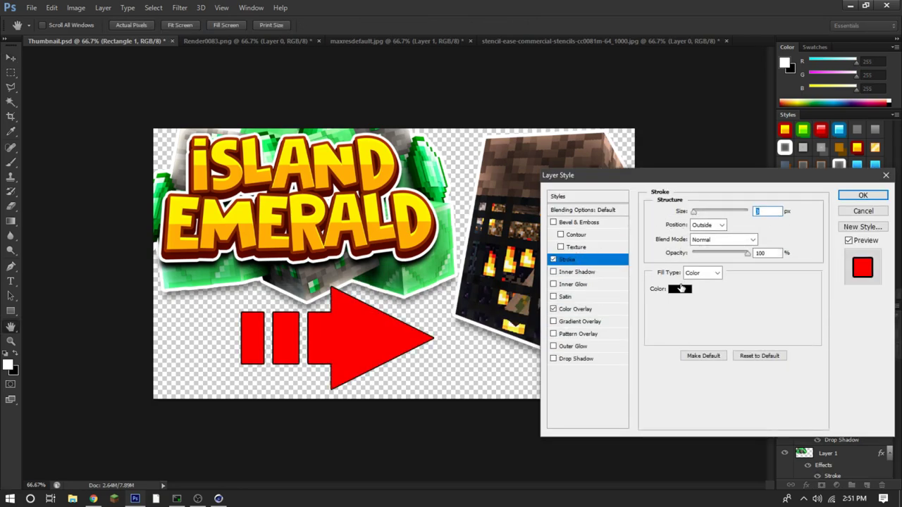
click(680, 288)
click(526, 265)
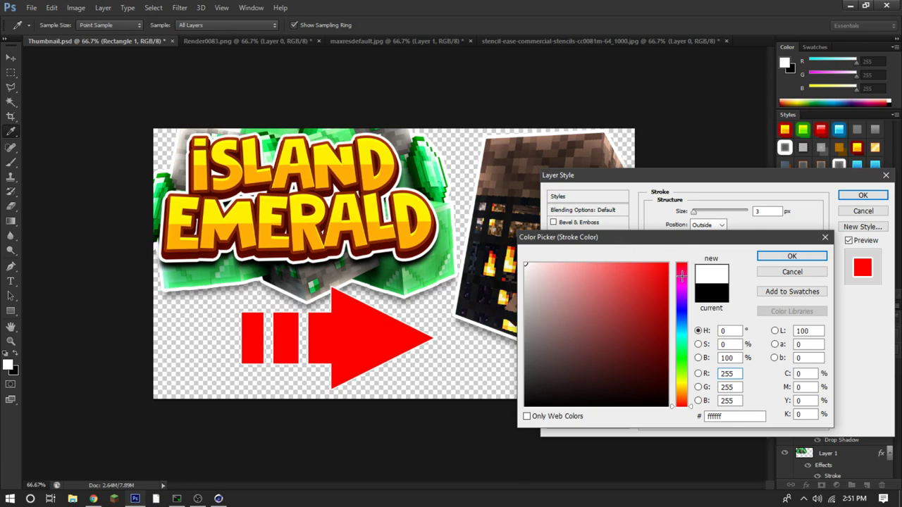
click(782, 256)
drag(696, 212, 697, 212)
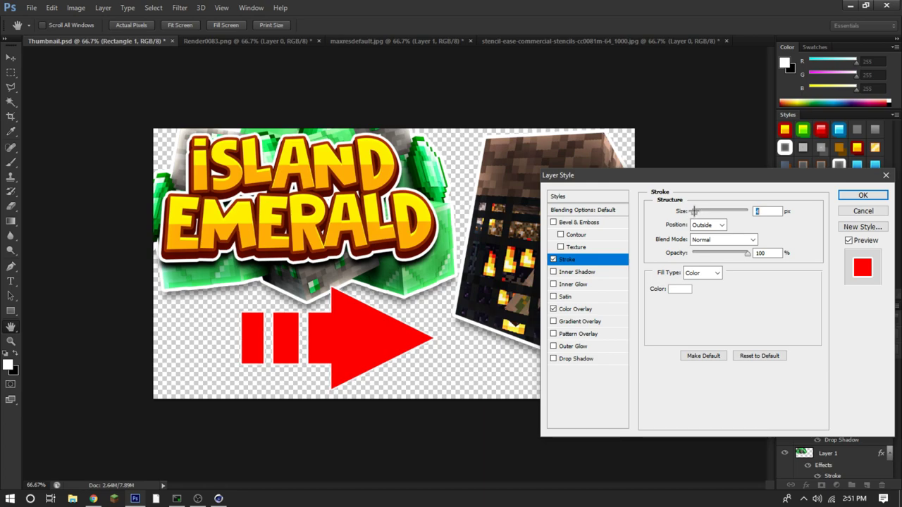
- Add a drop shadow to the arrow with about 28% spread and black (000000) as its colour
click(592, 358)
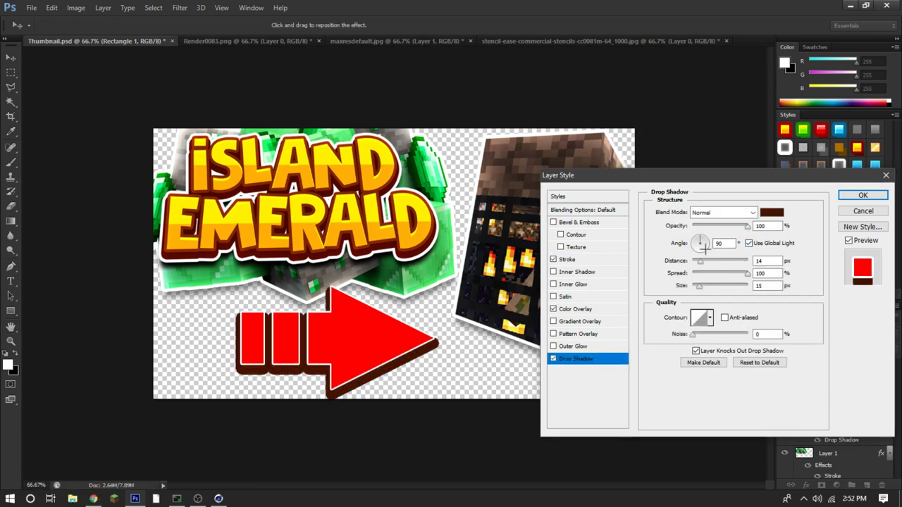
drag(747, 273, 707, 275)
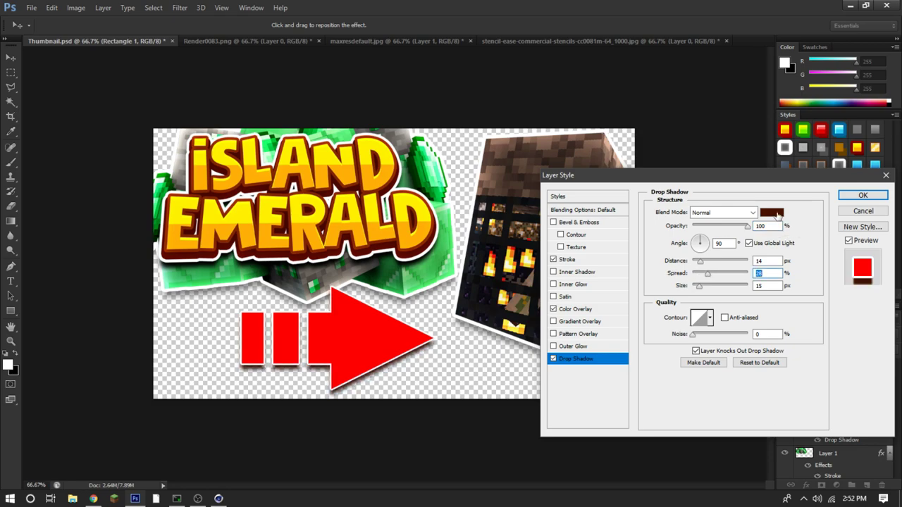
click(777, 214)
drag(626, 305, 526, 406)
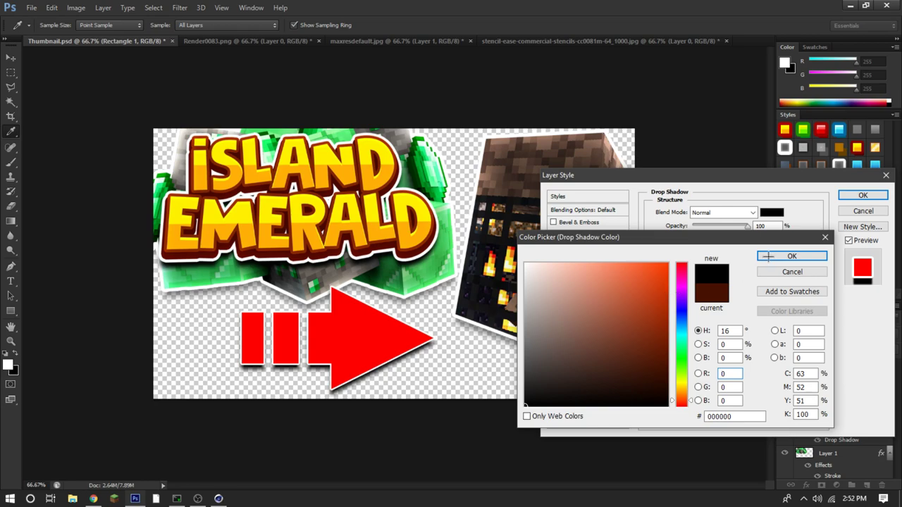
click(782, 256)
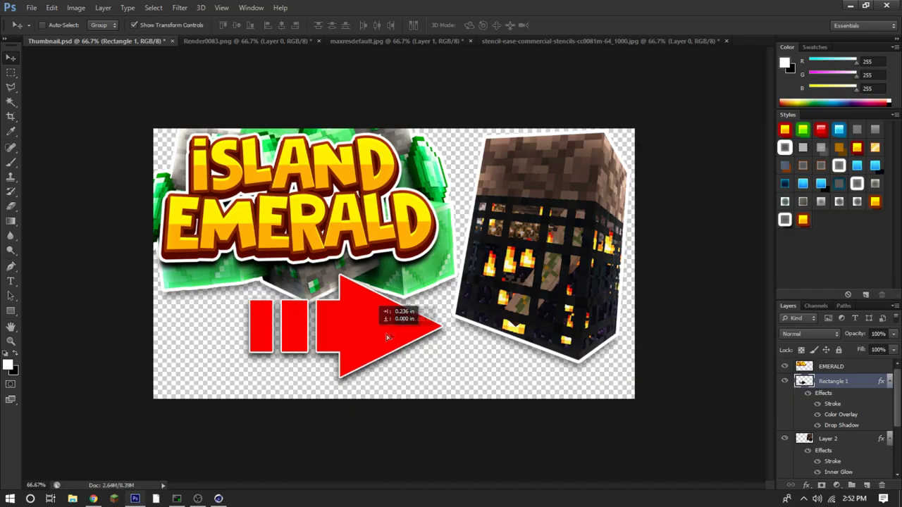
- Move the red arrow to the right, save its layer style as a new preset, and rasterize the style into the layer
drag(361, 326, 387, 326)
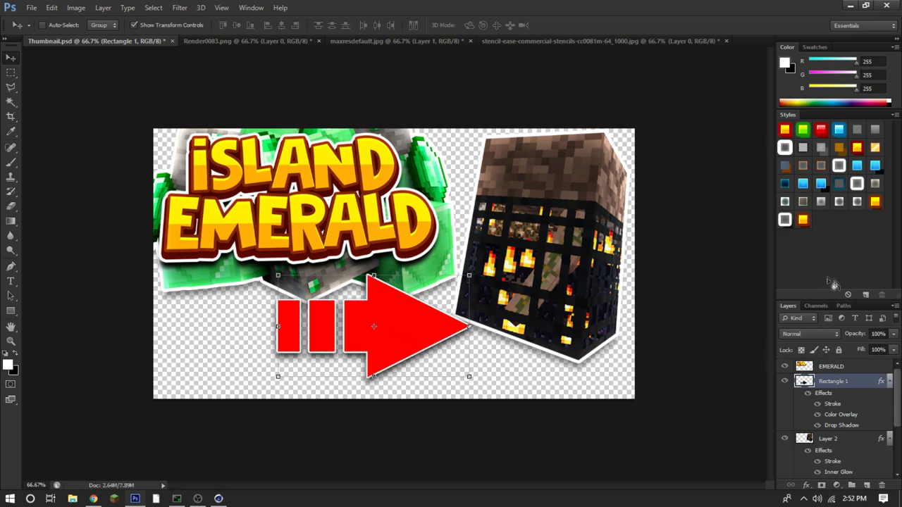
click(840, 248)
click(555, 169)
right_click(855, 381)
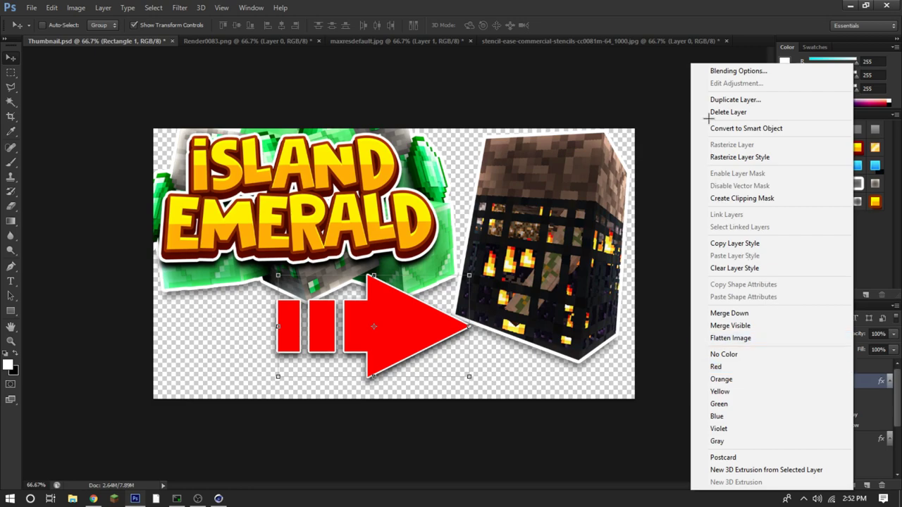
click(724, 157)
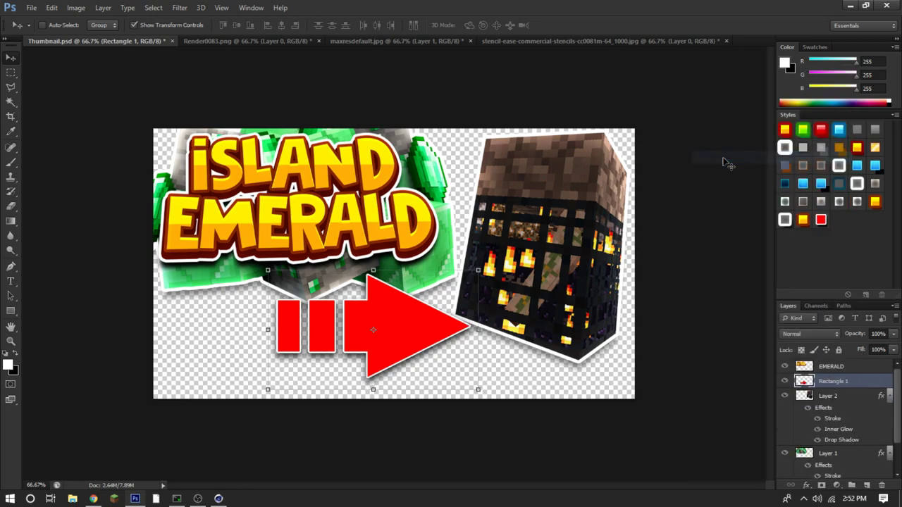
- Scale the arrow to about 79%, rotate it 12.91°, and place it beside the title pointing at the spawner
drag(455, 290, 589, 269)
key(ctrl+t)
drag(514, 277, 584, 150)
mouse_move(442, 195)
mouse_down()
mouse_move(443, 183)
mouse_move(421, 187)
mouse_move(441, 186)
mouse_up()
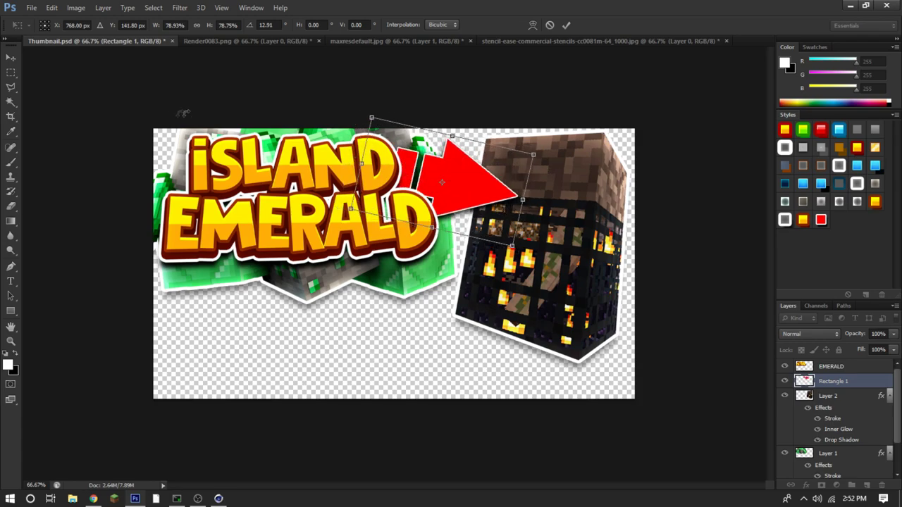
click(10, 58)
click(390, 193)
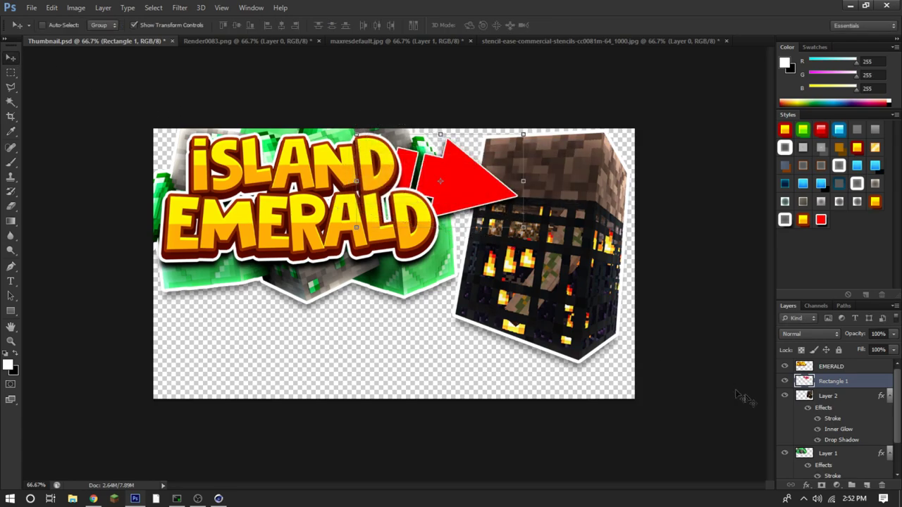
- Shift the spawner right and slightly down, and fine-tune the red arrow's angle and position so it still points at the spawner
click(824, 396)
mouse_move(570, 248)
mouse_down()
mouse_move(578, 271)
mouse_move(585, 257)
mouse_up()
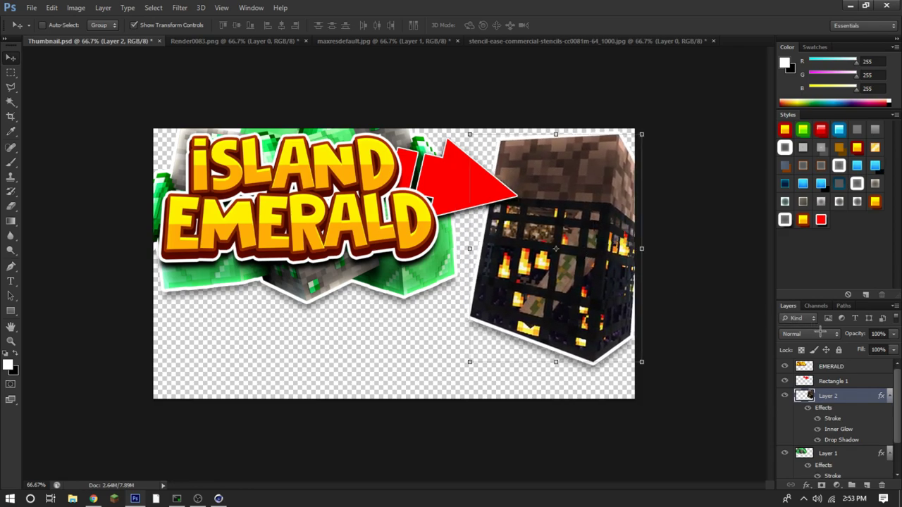
click(819, 381)
key(ctrl+t)
drag(536, 131, 547, 141)
mouse_move(445, 188)
mouse_down()
mouse_move(466, 186)
mouse_move(461, 196)
mouse_move(449, 188)
mouse_up()
drag(558, 134, 552, 122)
drag(373, 186, 370, 185)
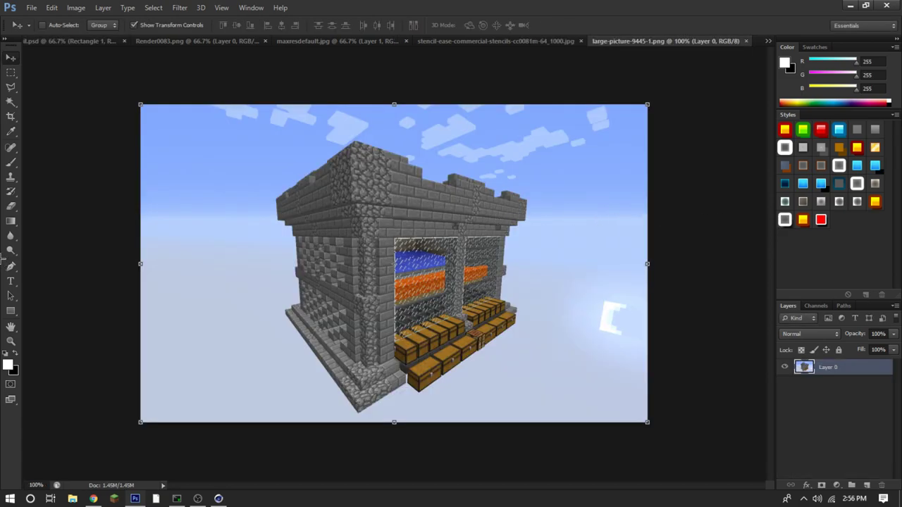
click(11, 267)
click(279, 204)
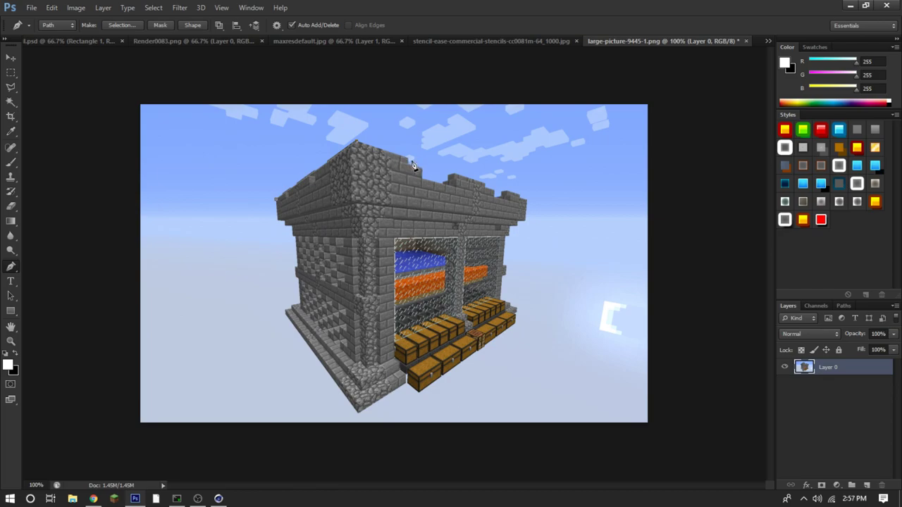
click(312, 189)
right_click(296, 206)
key(Escape)
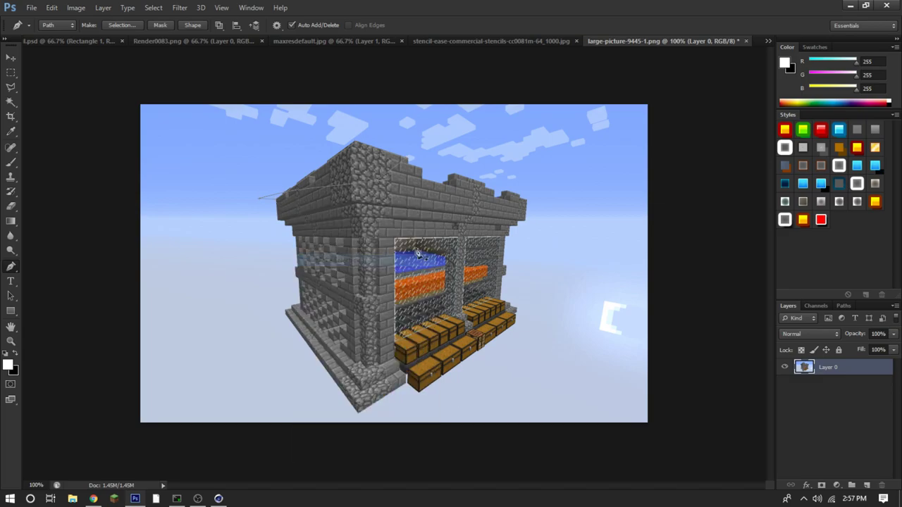
right_click(373, 207)
click(398, 229)
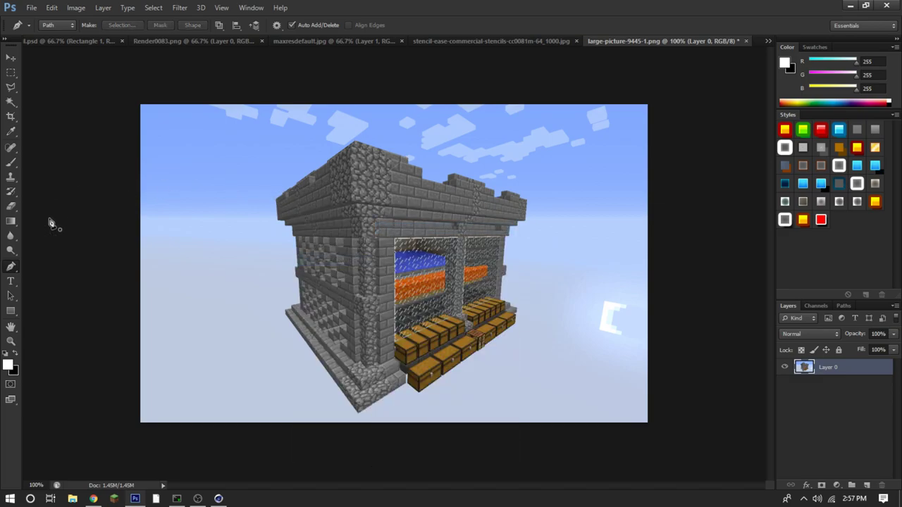
- Select the stone building by tracing its full outline with the Polygonal Lasso tool
click(10, 88)
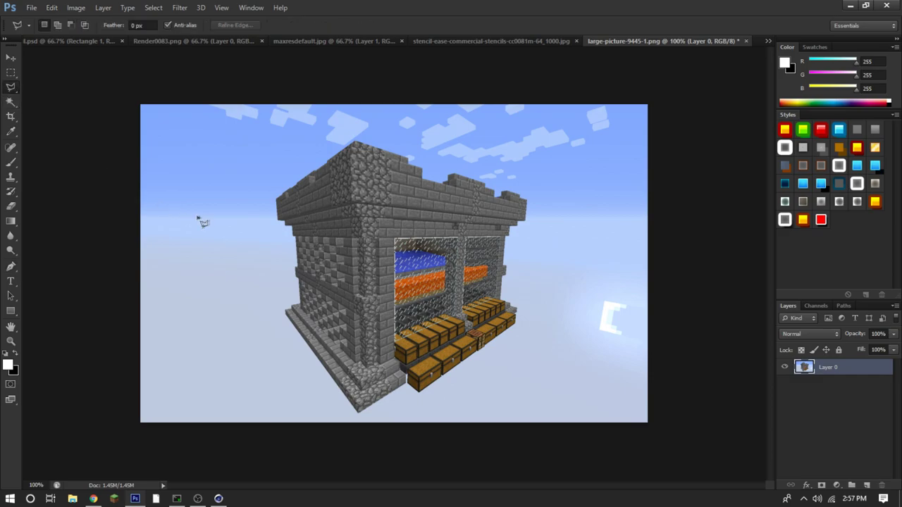
click(279, 204)
double_click(444, 189)
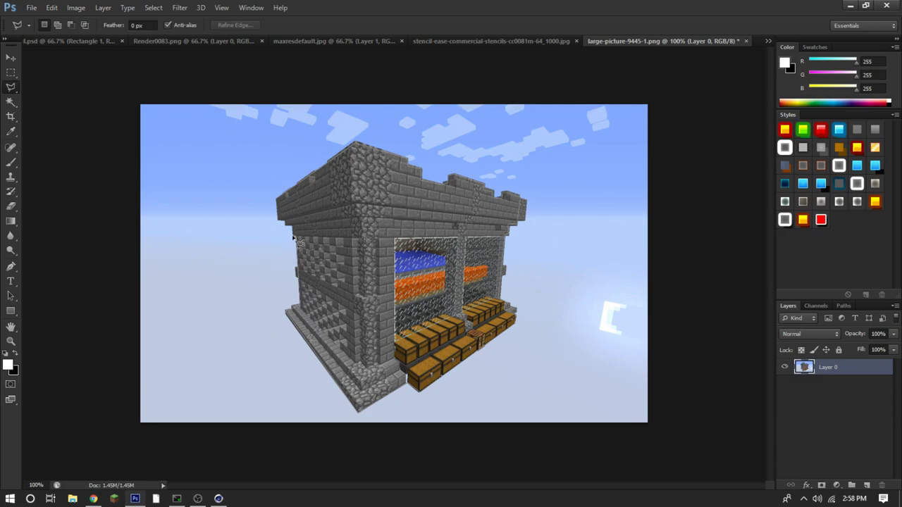
click(279, 206)
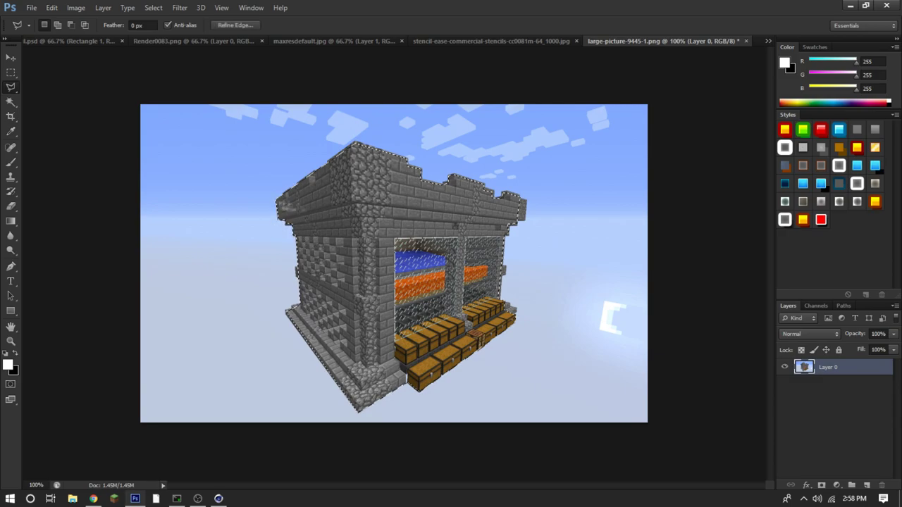
- Copy the selected building to a new layer and bring that cutout into the Thumbnail.psd document
key(ctrl+j)
key(v)
drag(429, 222, 622, 212)
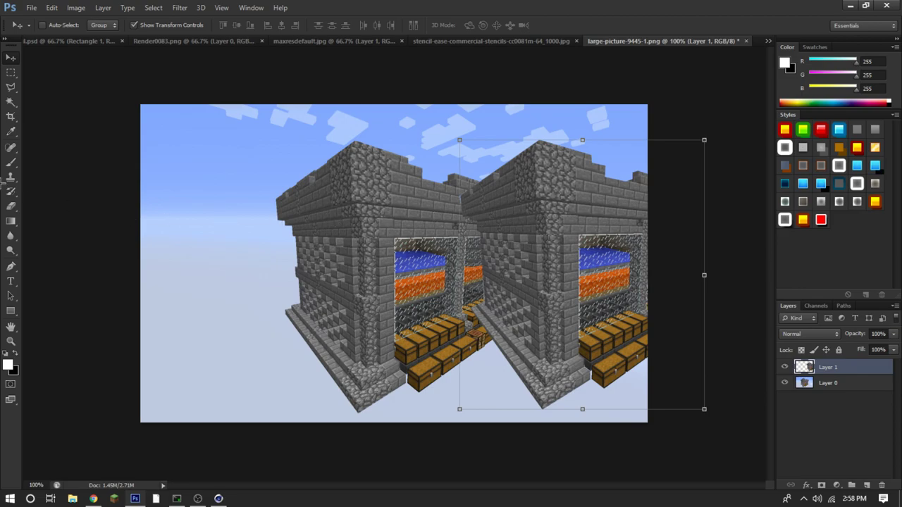
click(12, 87)
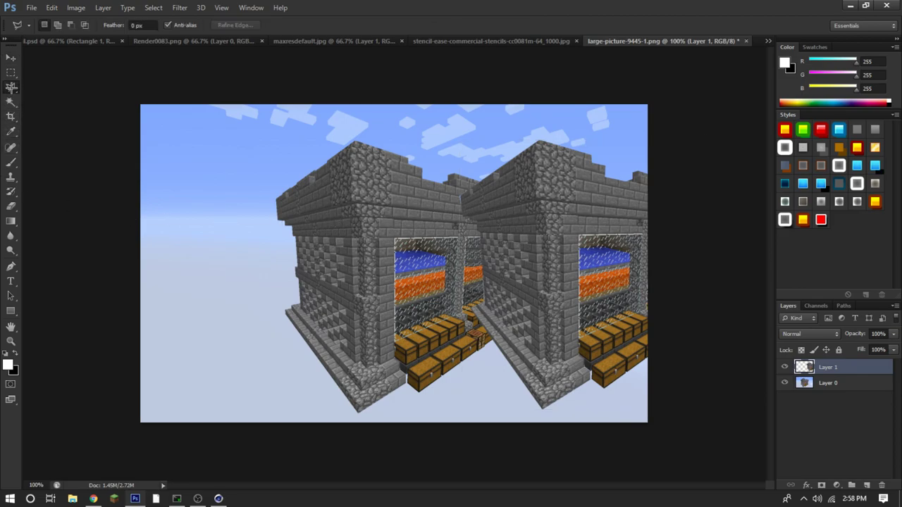
click(11, 57)
drag(493, 176, 118, 189)
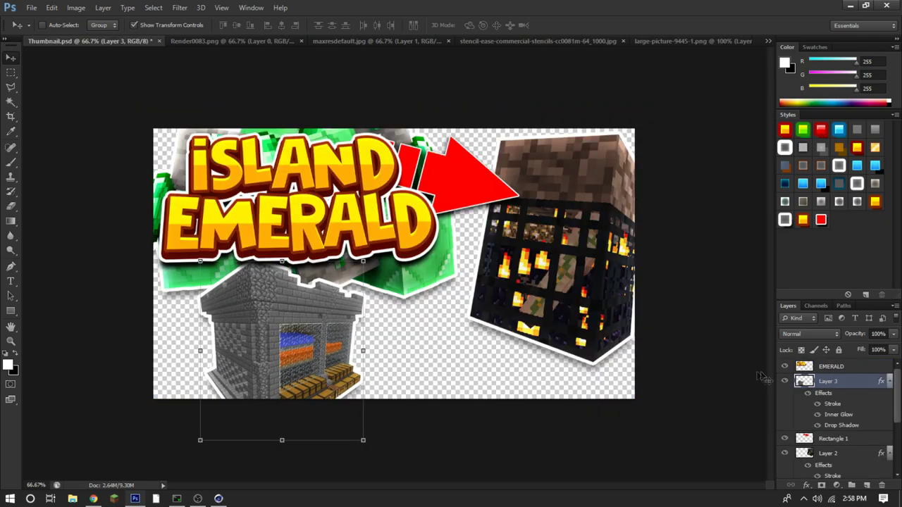
- Set the building layer's inner glow to 250 px size and about 52% opacity
double_click(849, 382)
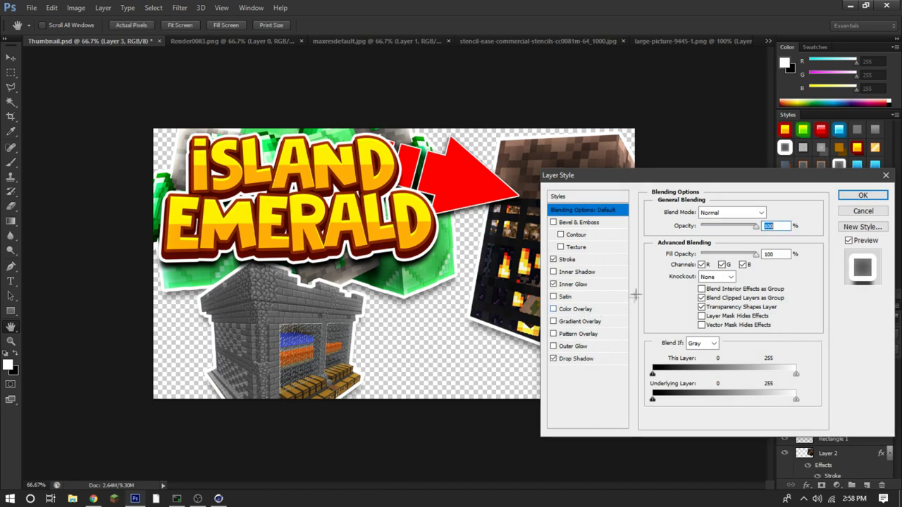
click(567, 259)
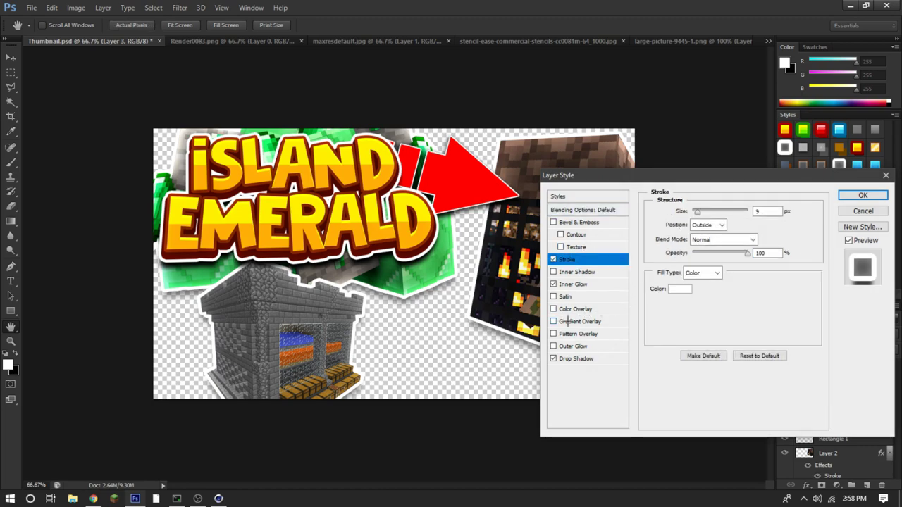
click(582, 285)
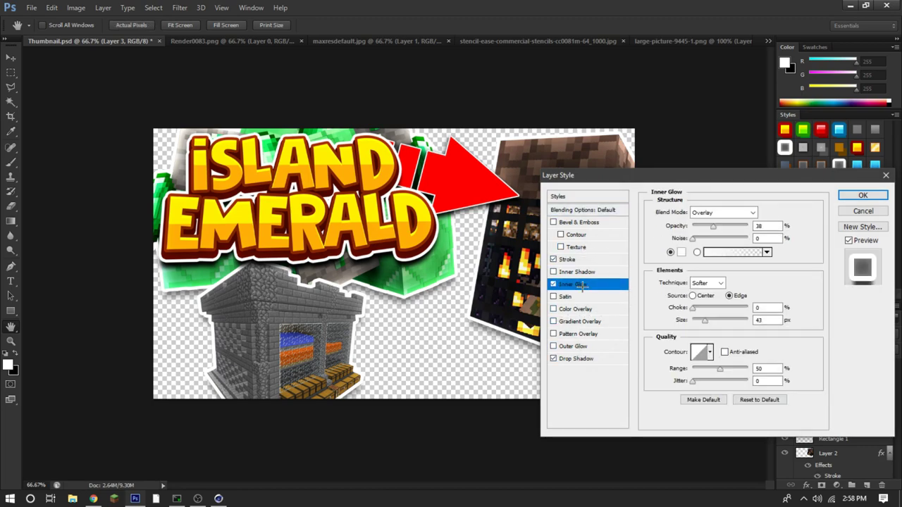
drag(710, 323, 753, 321)
mouse_move(713, 226)
mouse_down()
mouse_move(784, 224)
mouse_move(721, 228)
mouse_up()
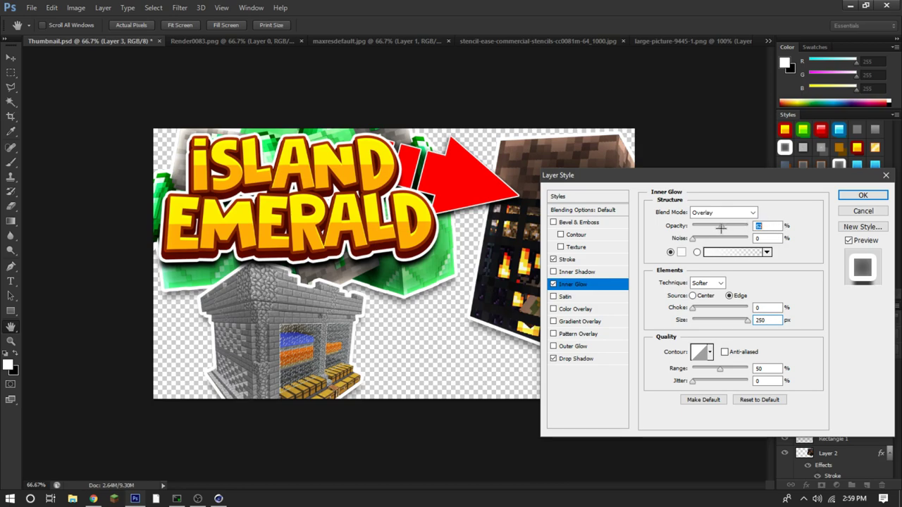
click(863, 195)
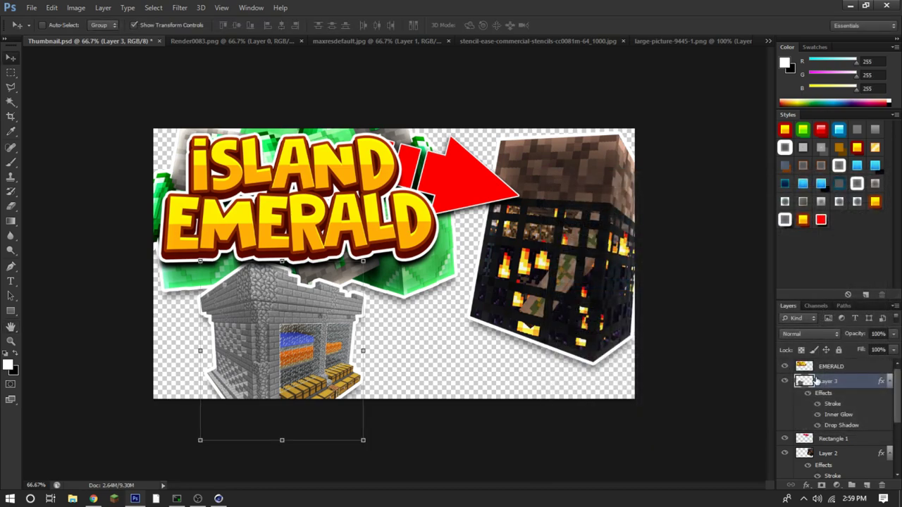
- Move the building layer below the emerald layer, and enlarge and tilt the building in the canvas's lower-left corner
drag(812, 479, 810, 471)
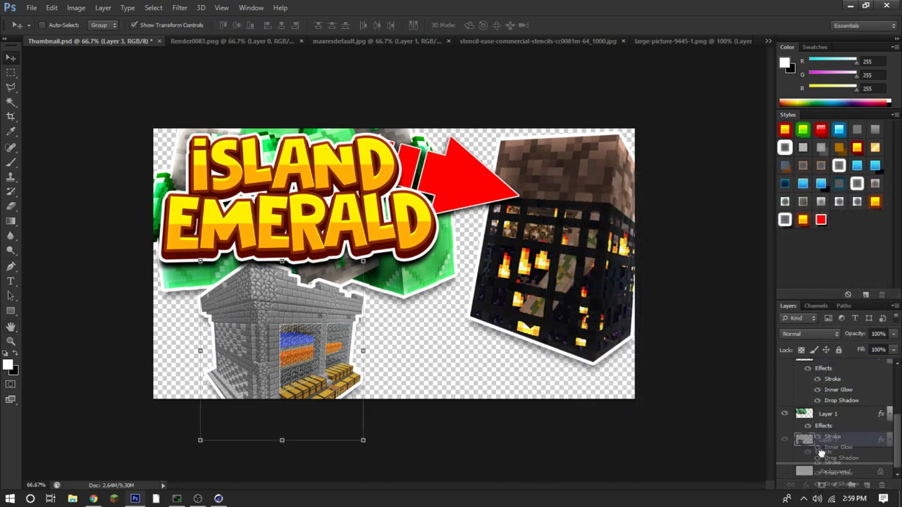
drag(285, 307, 282, 320)
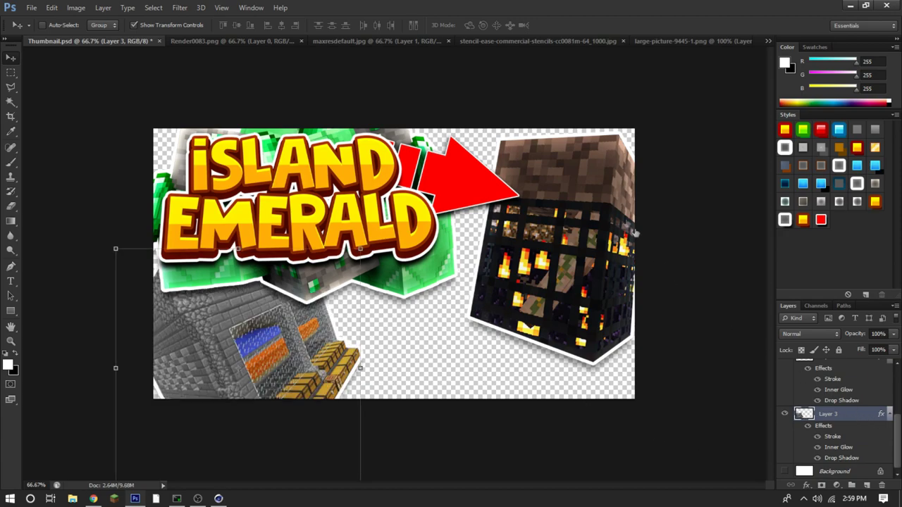
- Reduce the building layer's white outside stroke to 4 px
double_click(856, 413)
click(567, 259)
drag(696, 212, 695, 212)
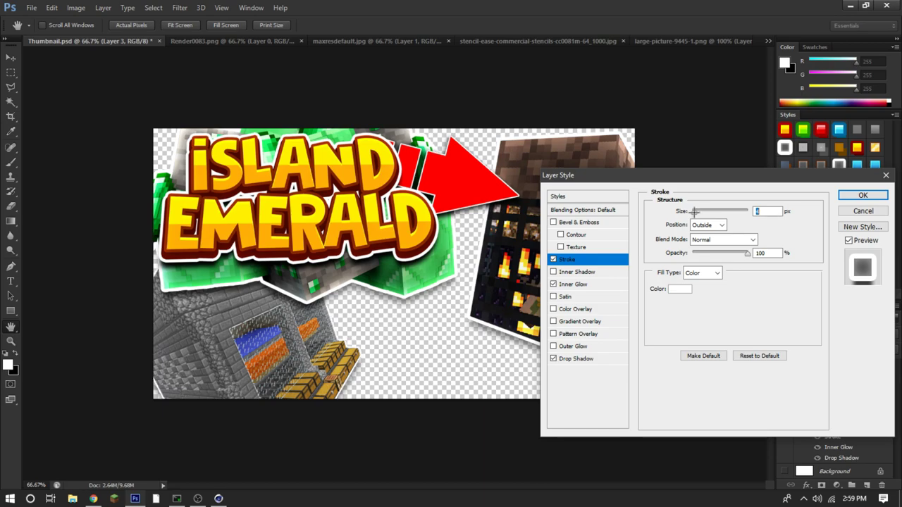
click(852, 199)
- Duplicate the red arrow, rotate the copy about 154° to point at the building, and move its layer behind the spawner
click(804, 381)
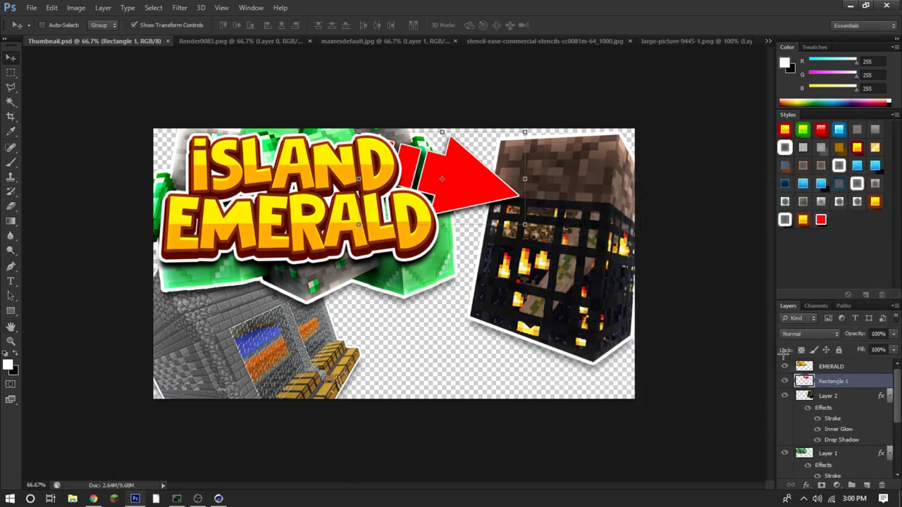
key(ctrl+j)
key(ctrl+t)
drag(547, 182, 377, 194)
drag(447, 155, 437, 294)
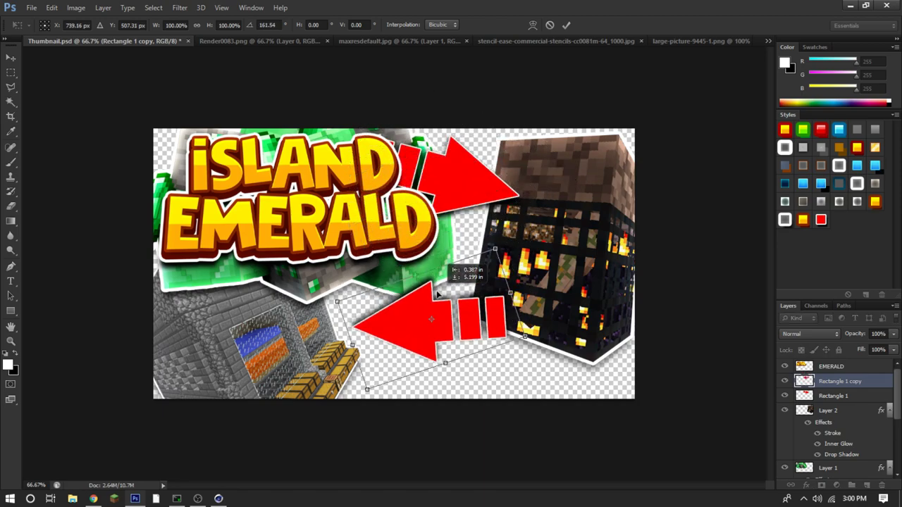
drag(522, 234, 516, 216)
drag(469, 284, 460, 287)
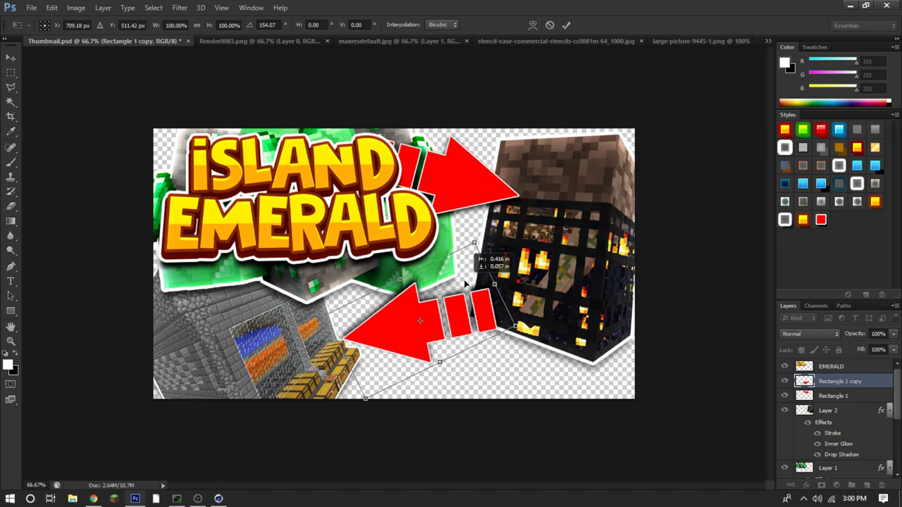
click(10, 57)
click(409, 193)
drag(803, 381, 818, 459)
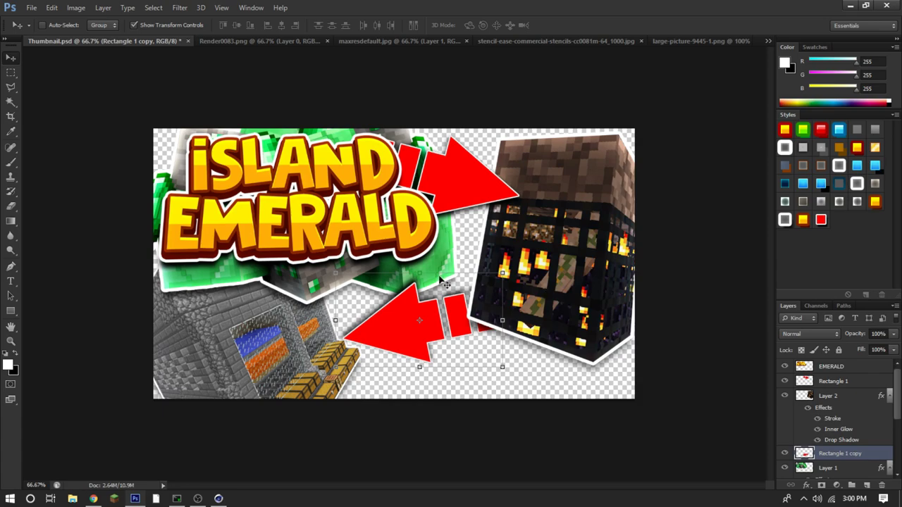
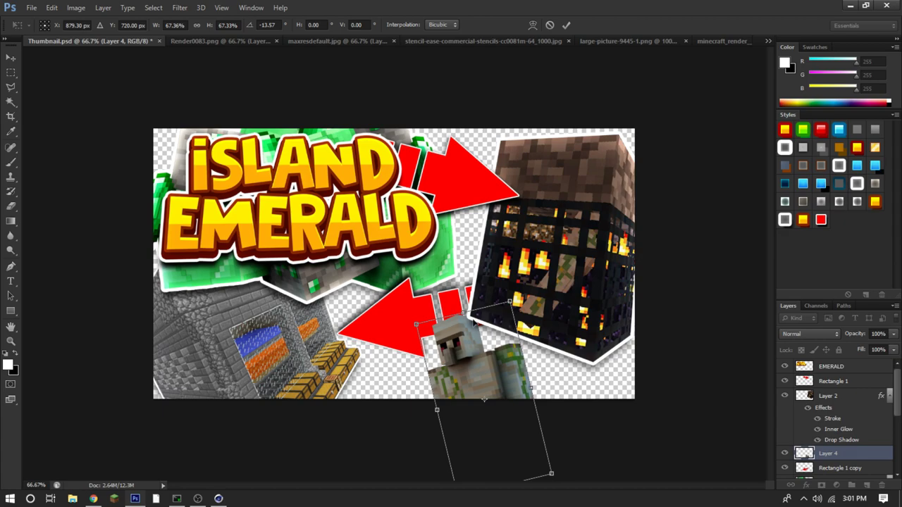
- Move the tilted iron golem up beside the spawner, and rasterize its layer style with the effects hidden
drag(484, 400, 465, 331)
click(9, 57)
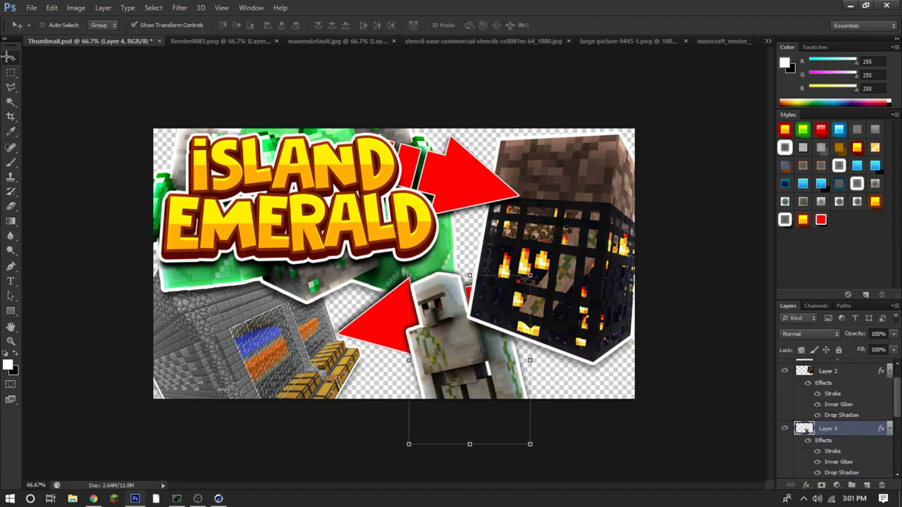
click(811, 441)
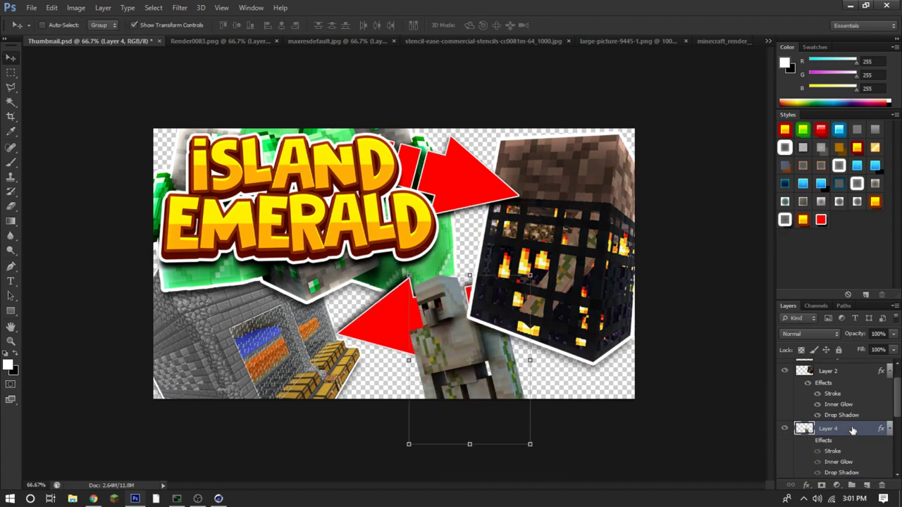
right_click(856, 428)
click(751, 160)
- Move the golem left beneath the title and duplicate it into a group of three, with smaller golems on either side
drag(439, 319, 375, 283)
key(ctrl+j)
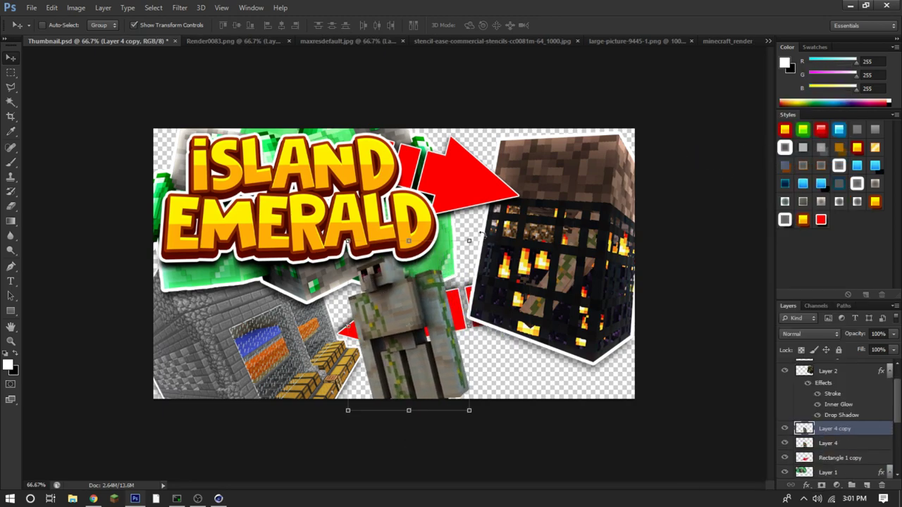
key(ctrl+t)
drag(469, 410, 453, 420)
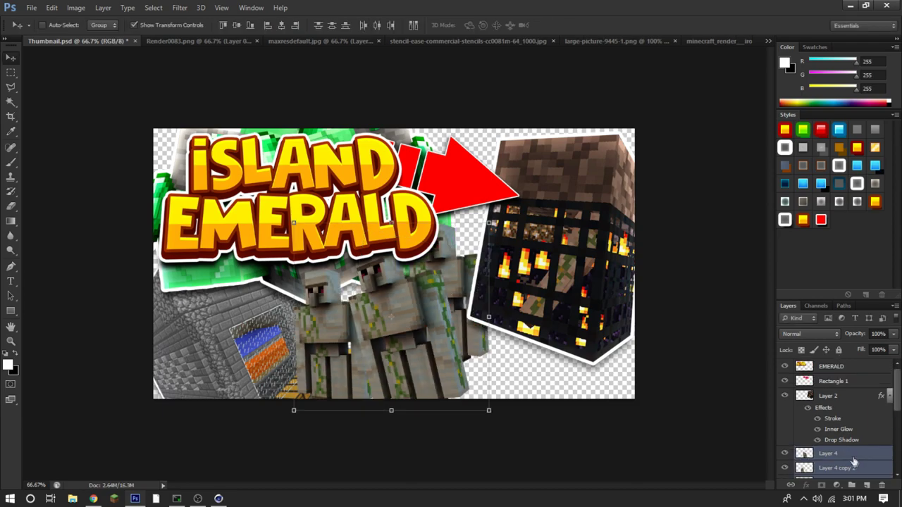
- Merge the three golem layers into one and move the merged group down and slightly left
scroll(854, 462, down, 3)
right_click(836, 414)
click(854, 409)
click(851, 425)
shift+click(844, 396)
right_click(847, 409)
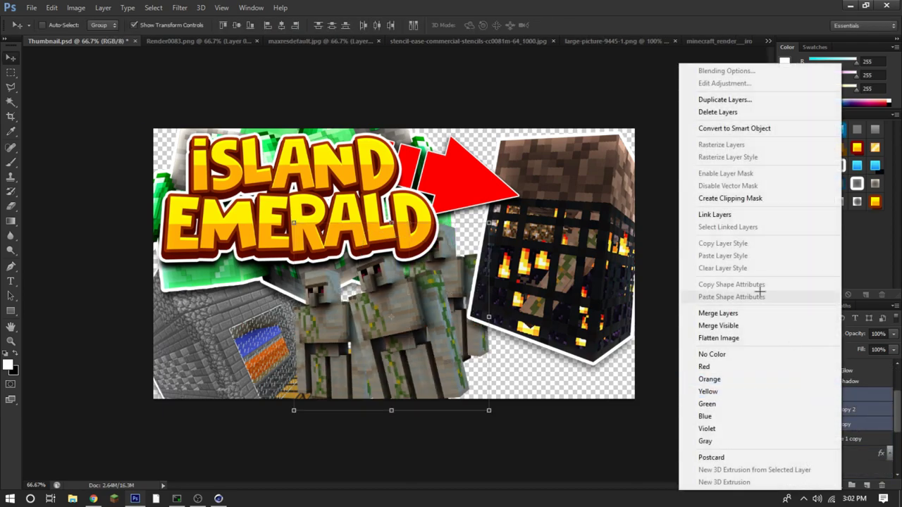
click(736, 313)
drag(457, 291, 437, 337)
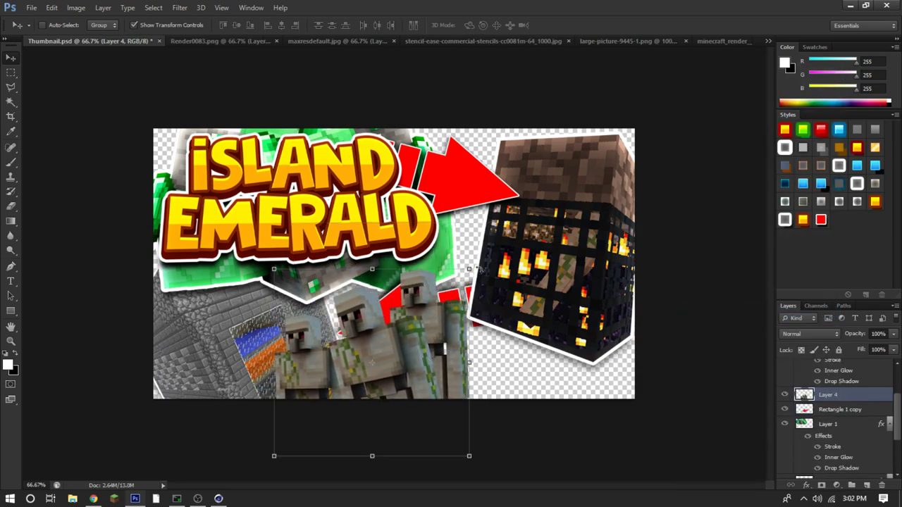
- Move the merged golem group right so it stands between the building and the spawner, keeping it unrotated
drag(482, 272, 465, 331)
drag(482, 374, 521, 374)
drag(564, 306, 593, 267)
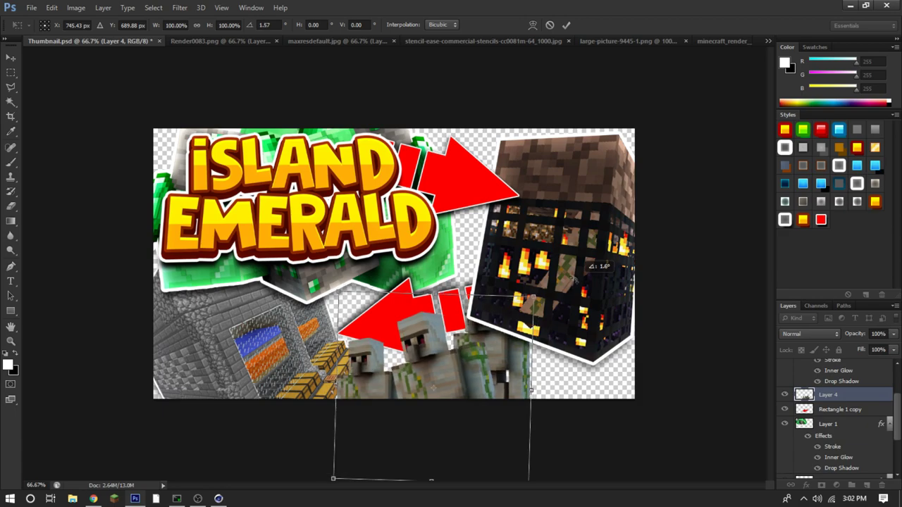
click(12, 58)
click(525, 192)
drag(392, 338, 426, 339)
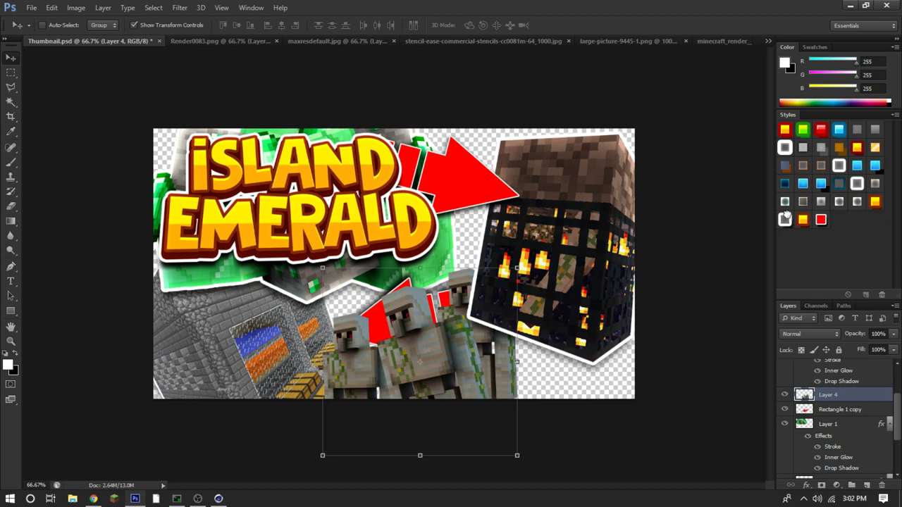
- Apply the white-outline style preset to the golem group and set its Overlay inner glow to 92% opacity and 250 px size
click(784, 220)
double_click(865, 397)
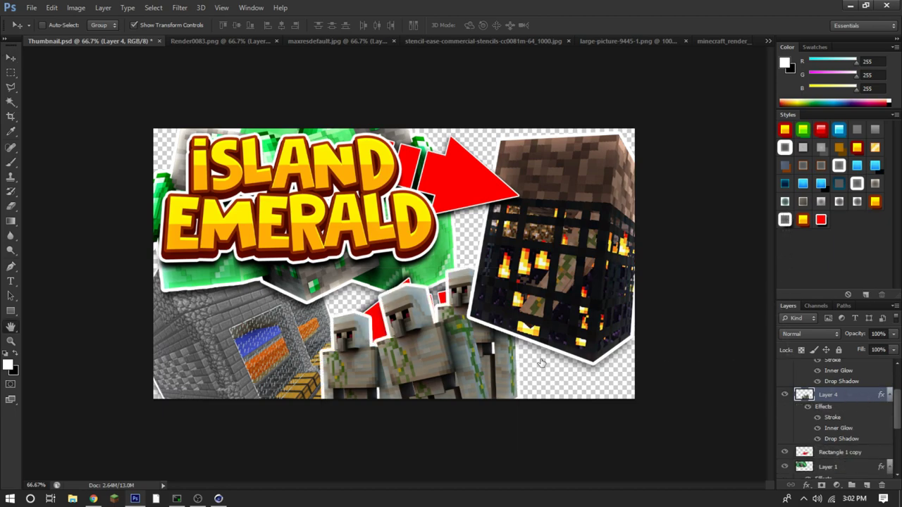
click(582, 284)
drag(705, 323, 748, 319)
drag(713, 226, 744, 227)
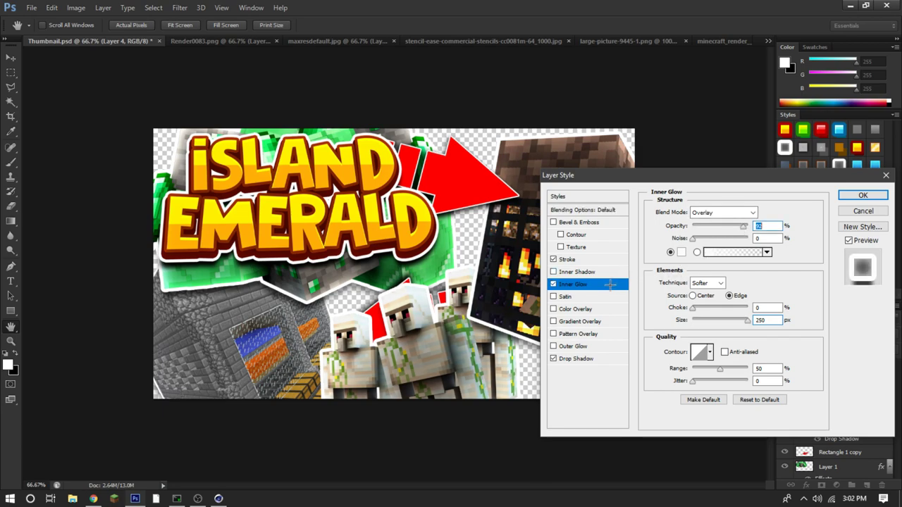
- Reduce the golem group's stroke to 1 px, turn the stroke off, and apply the layer style
click(587, 261)
drag(698, 212, 693, 212)
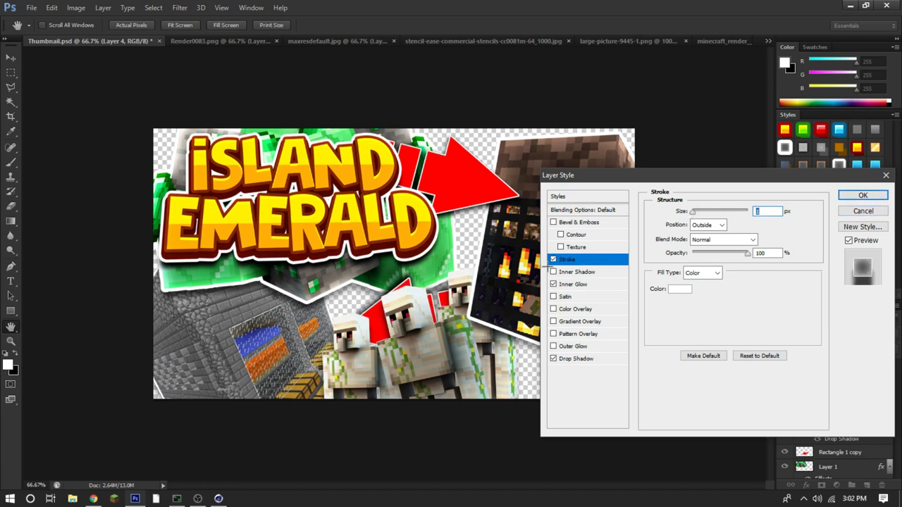
click(554, 259)
click(553, 259)
click(553, 259)
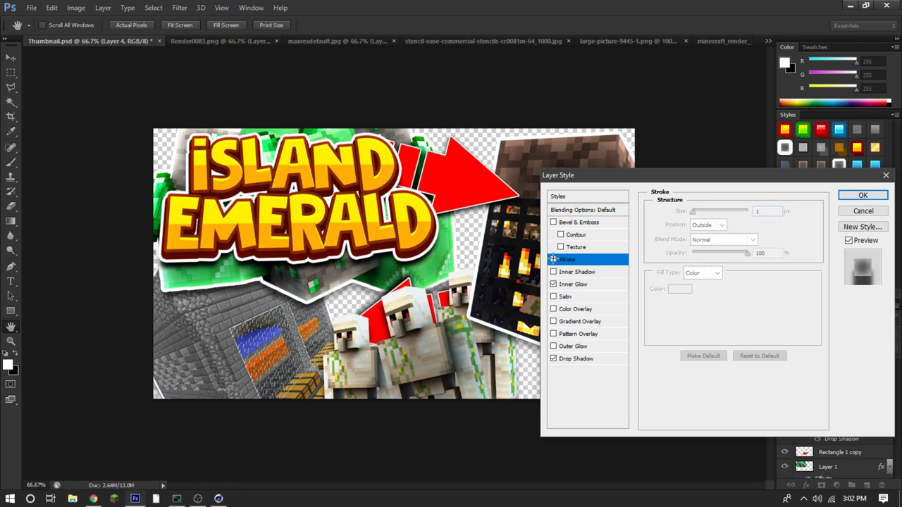
click(862, 195)
- Move the golem layer behind the lower red arrow and emerald render, and reposition the group lower down beside the spawner
key(v)
drag(454, 376, 496, 373)
drag(828, 410, 837, 452)
drag(420, 364, 420, 389)
drag(551, 316, 511, 355)
- Place golem group copies behind the spawner and over the building, and move Layer 4 copy 2 beneath the building's layer
click(11, 57)
click(407, 188)
drag(425, 224, 248, 328)
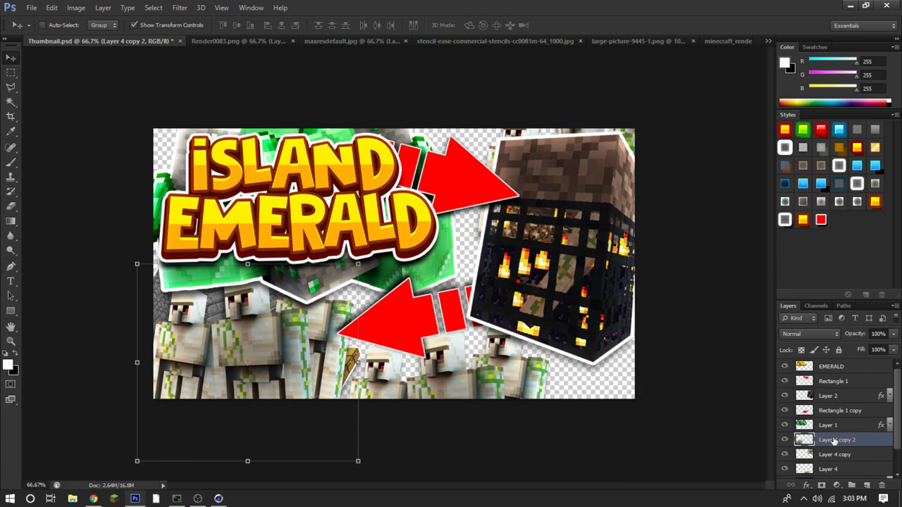
scroll(834, 441, down, 2)
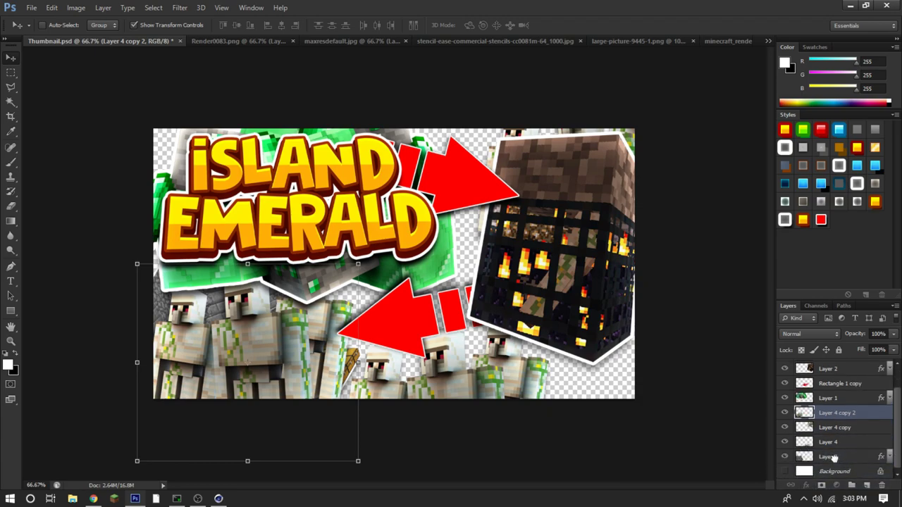
drag(833, 458, 833, 462)
- In large-picture-9445-1.png, hide the building cut-out and bring the full picture into the thumbnail beneath the artwork, scaled to about 152%
click(580, 41)
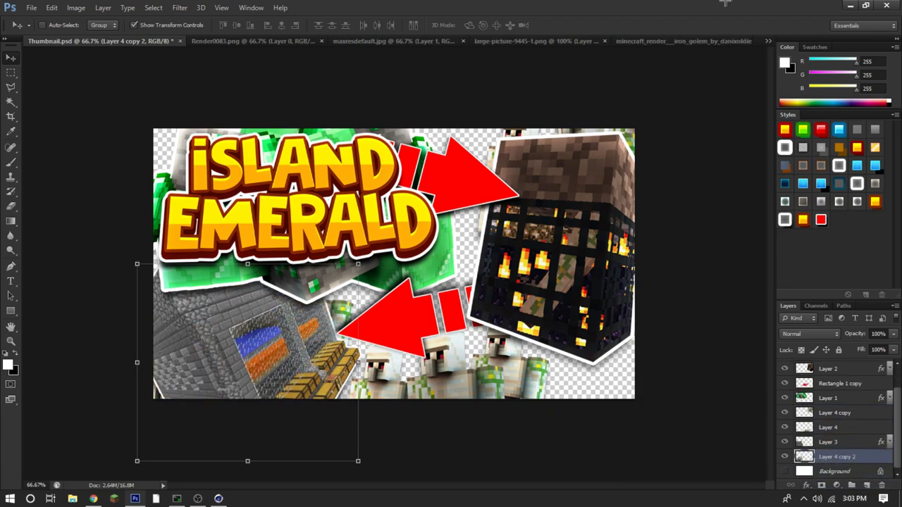
click(675, 40)
click(427, 40)
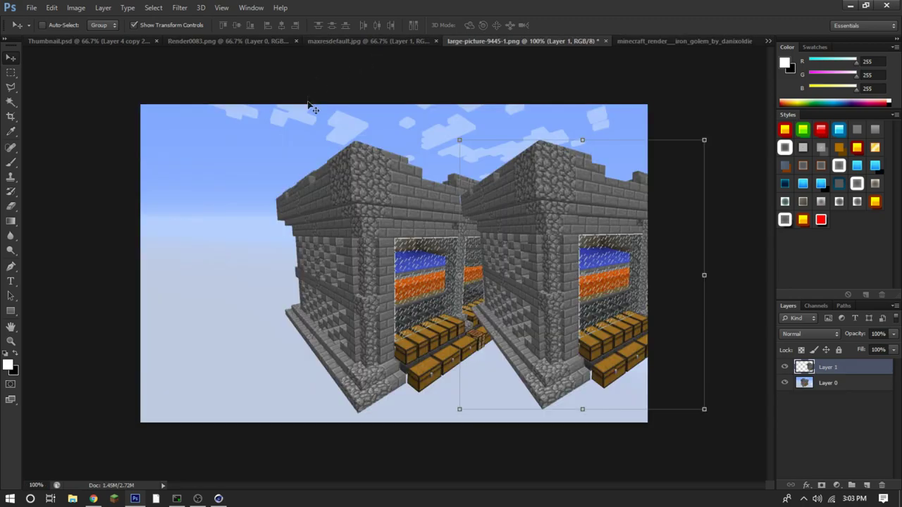
click(784, 367)
click(828, 382)
drag(443, 240, 458, 217)
drag(416, 195, 675, 218)
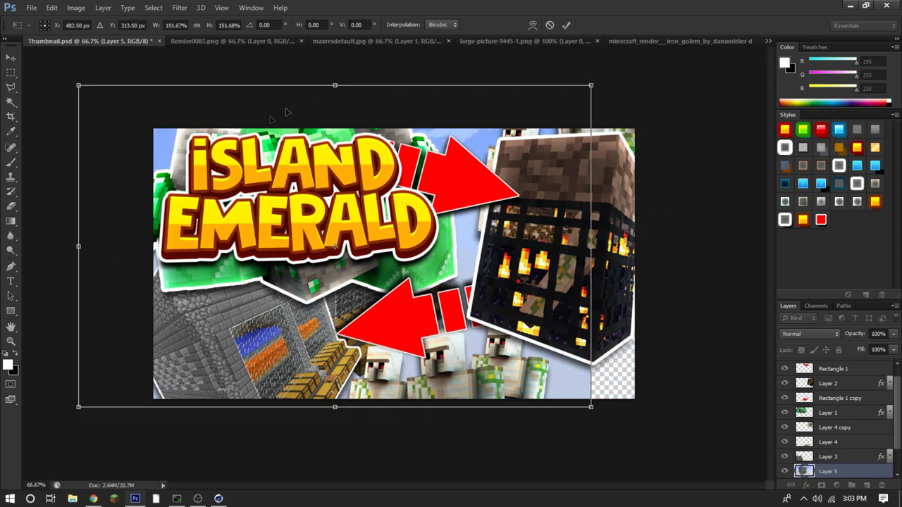
- Stretch the imported building picture so its four edges match the canvas, and commit the transform
drag(336, 85, 335, 129)
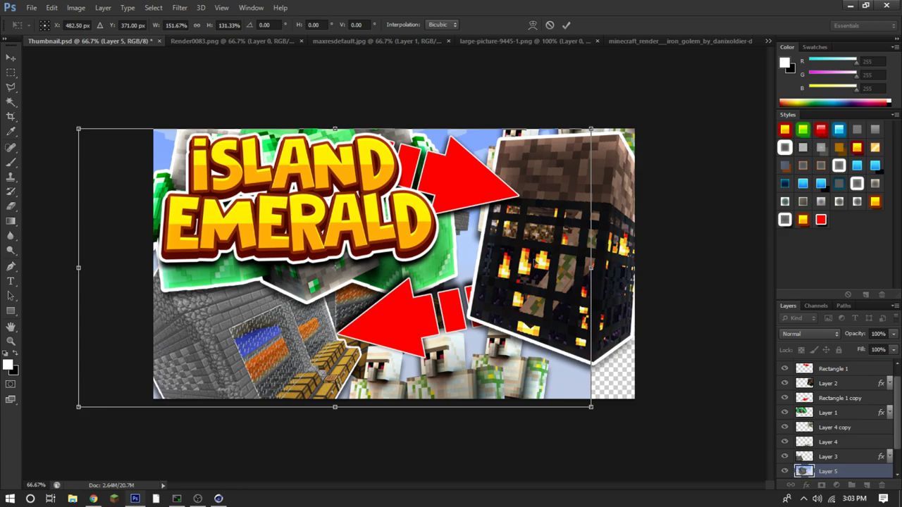
drag(589, 275, 634, 268)
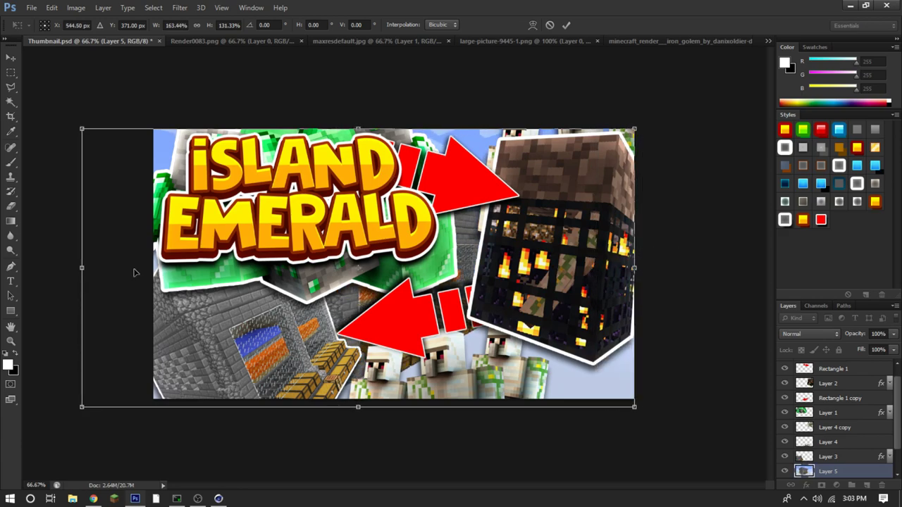
drag(85, 270, 154, 269)
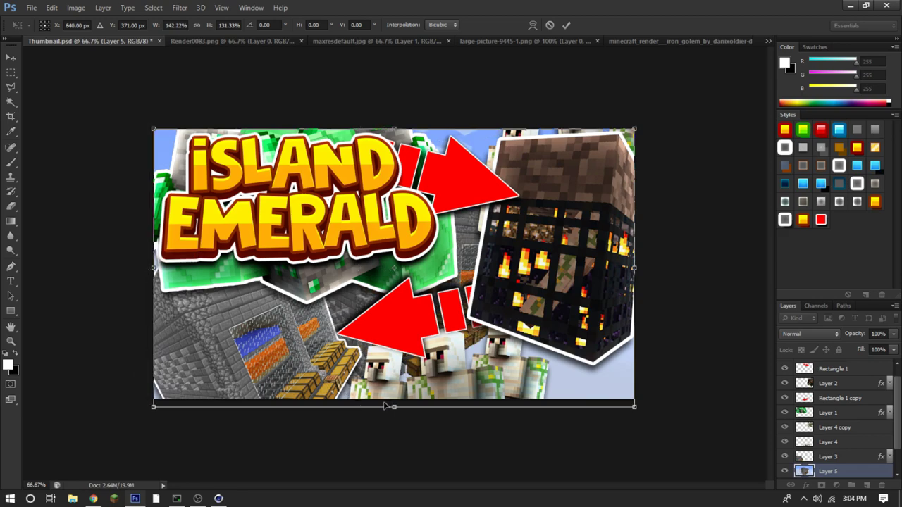
drag(389, 405, 389, 399)
key(Return)
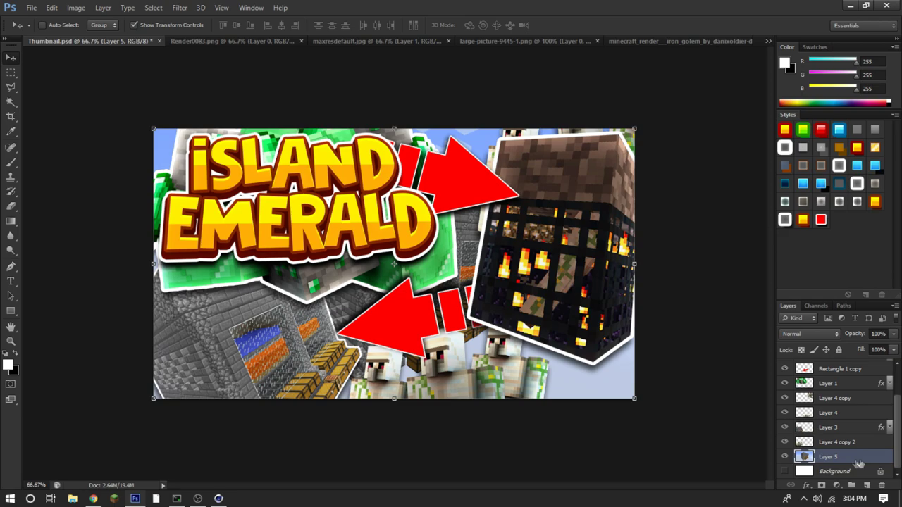
- Unlock the Background as Layer 0 and give it a Soft Light inner glow of 27 px at 100% opacity
double_click(887, 470)
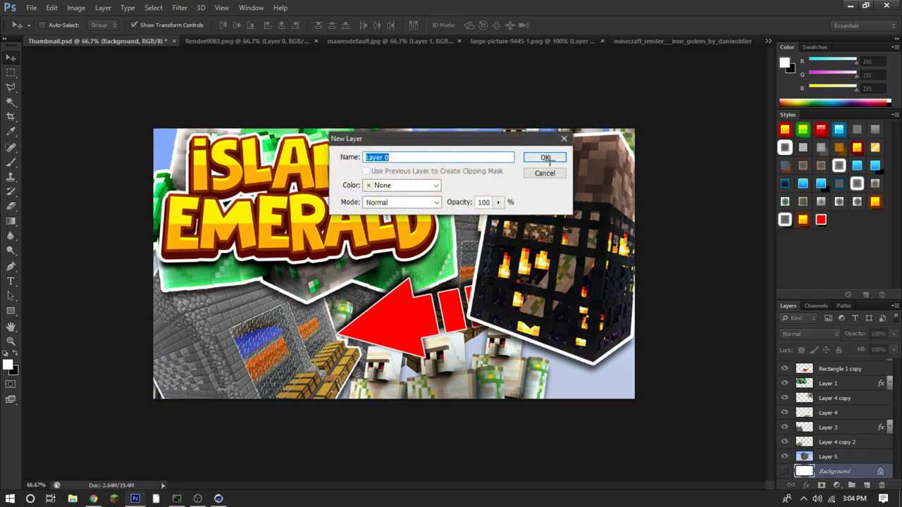
click(540, 155)
double_click(861, 471)
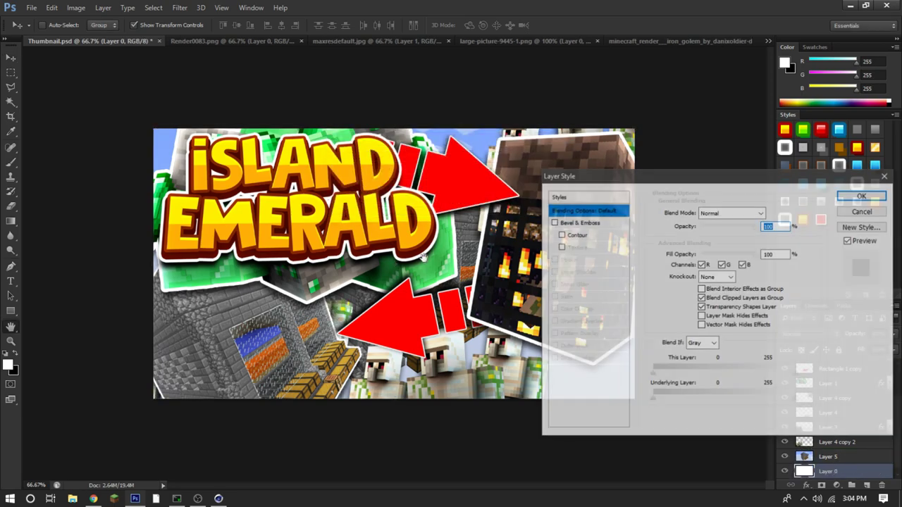
click(582, 284)
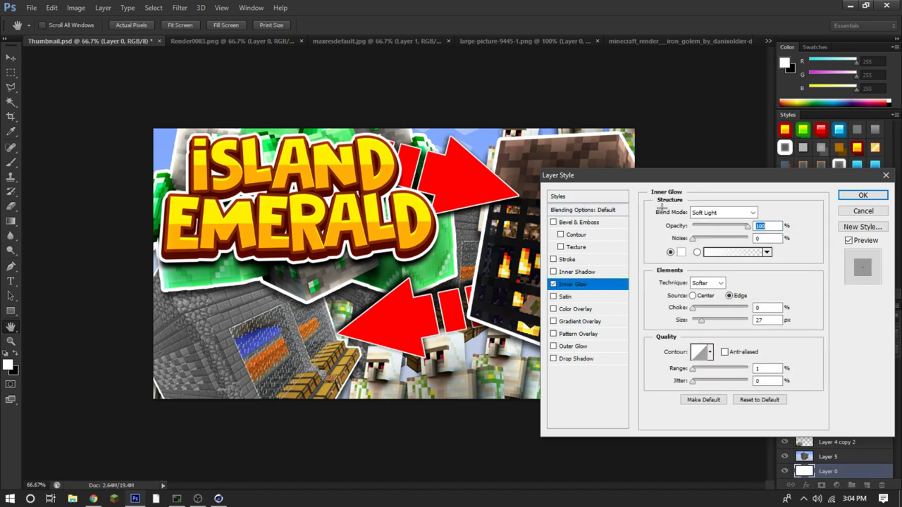
- Add a bright blue color overlay to Layer 0 in Normal mode at 100% opacity and apply the layer style
drag(678, 174, 521, 155)
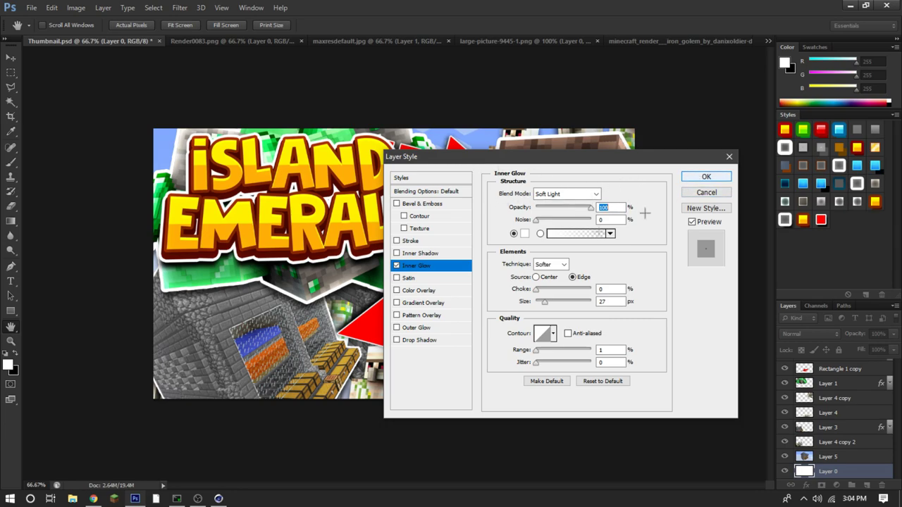
click(437, 291)
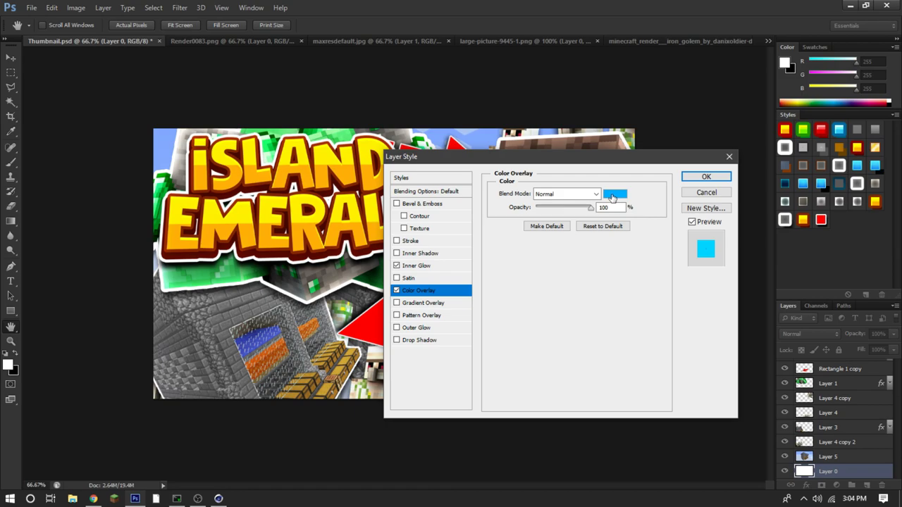
click(611, 195)
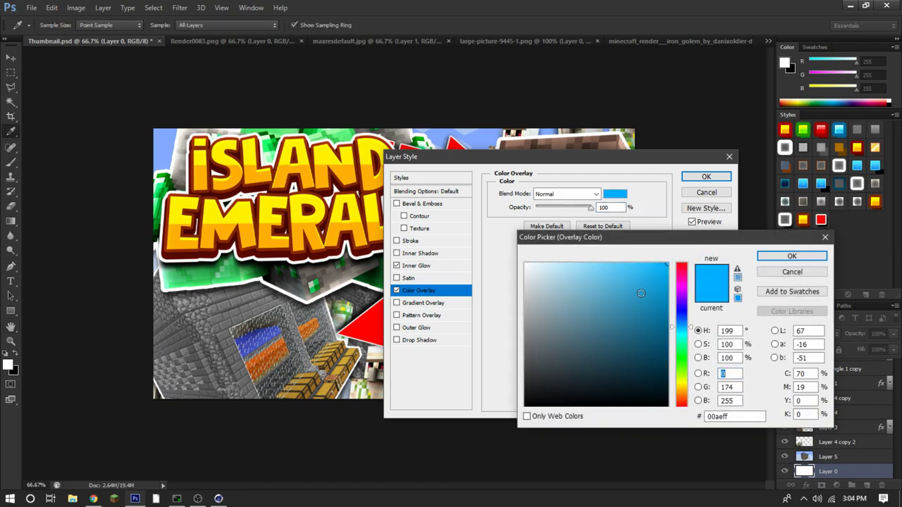
drag(681, 374, 687, 326)
click(791, 255)
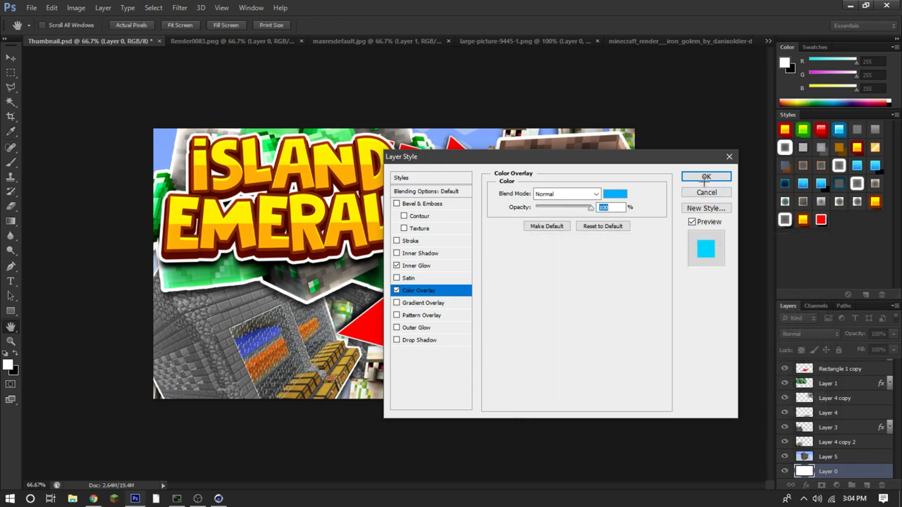
click(705, 178)
- Set the blend mode of the stretched building picture on Layer 5 to Overlay
click(824, 427)
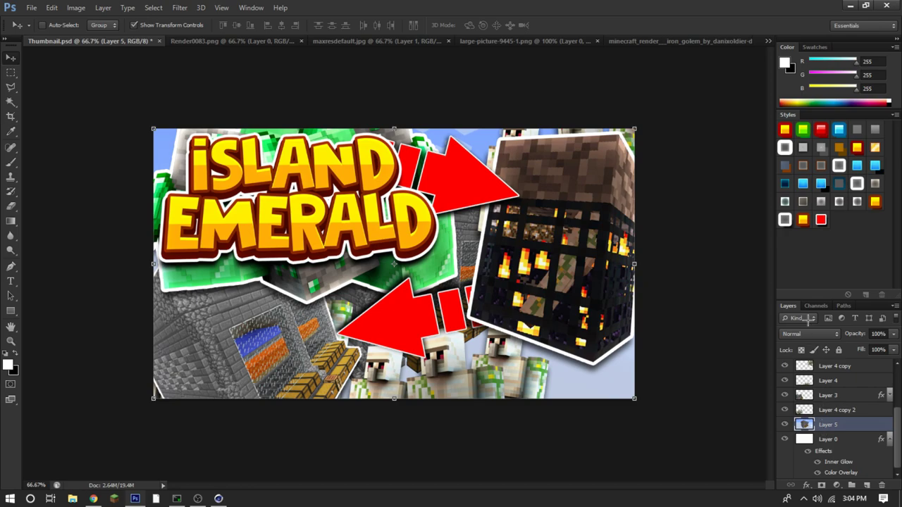
click(806, 334)
click(804, 180)
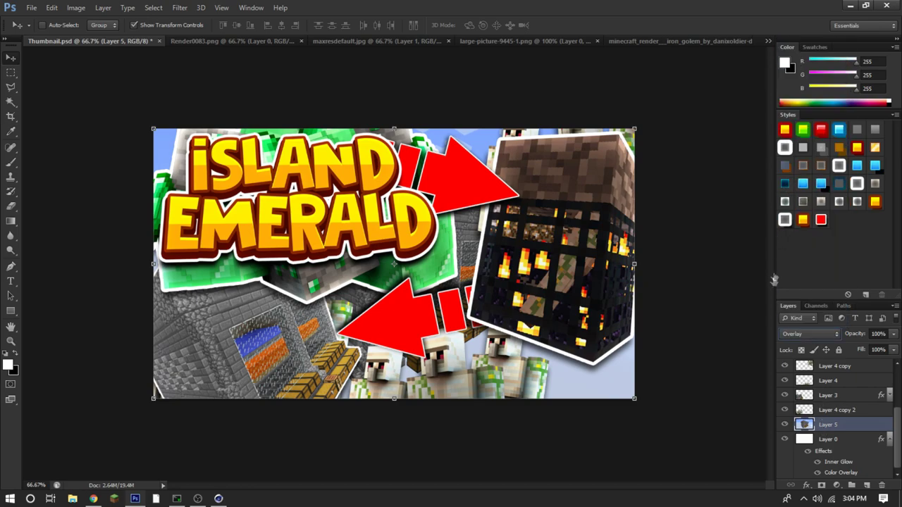
- Rasterize the layer styles of Layer 5 and Layer 0 and merge the two into one background layer
right_click(834, 443)
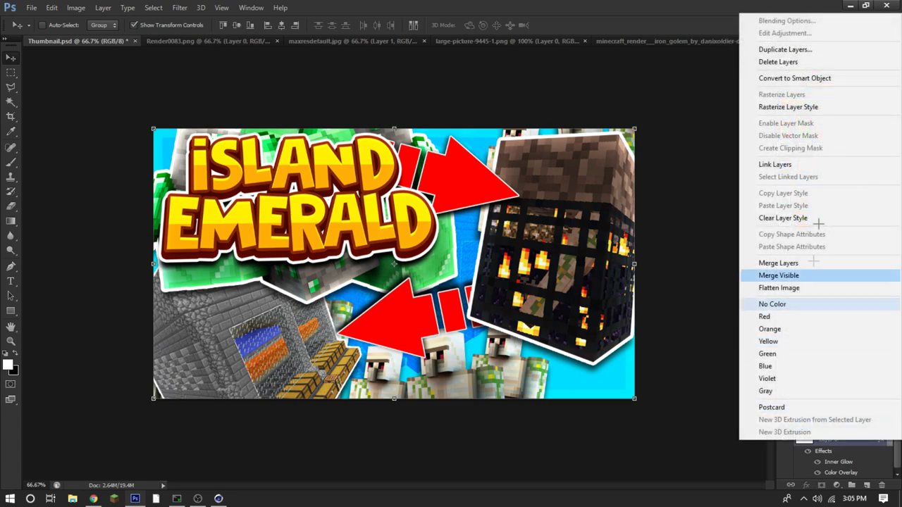
click(775, 106)
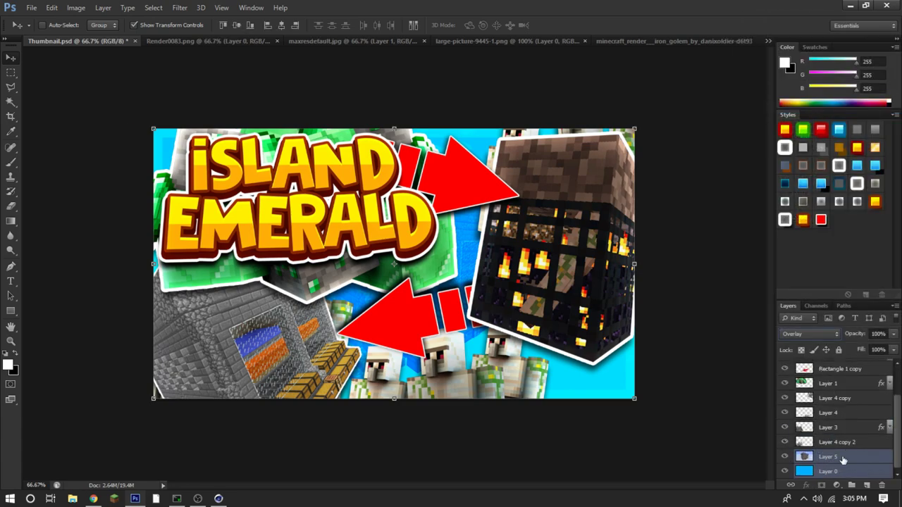
right_click(844, 459)
click(771, 280)
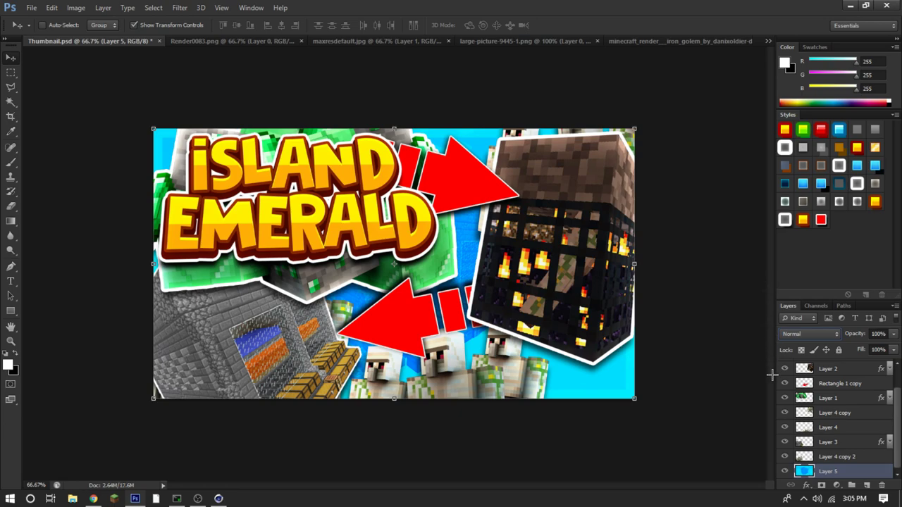
- Hide all layers above the merged blue background to examine it alone, and show them again
click(786, 470)
click(787, 470)
scroll(785, 408, up, 2)
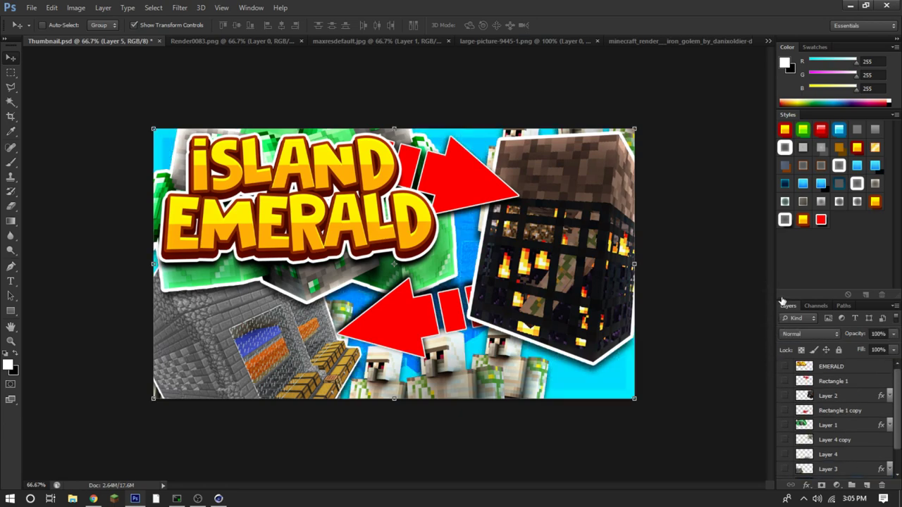
scroll(795, 447, down, 2)
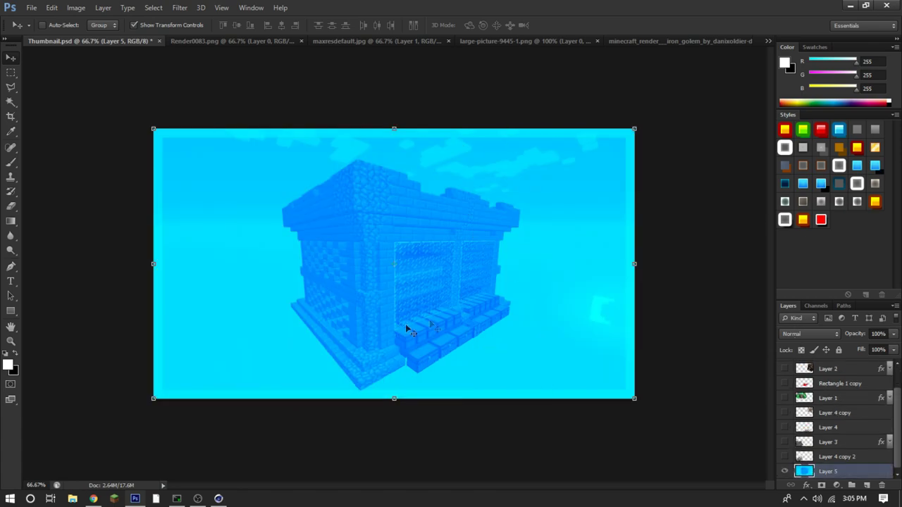
drag(785, 455, 766, 349)
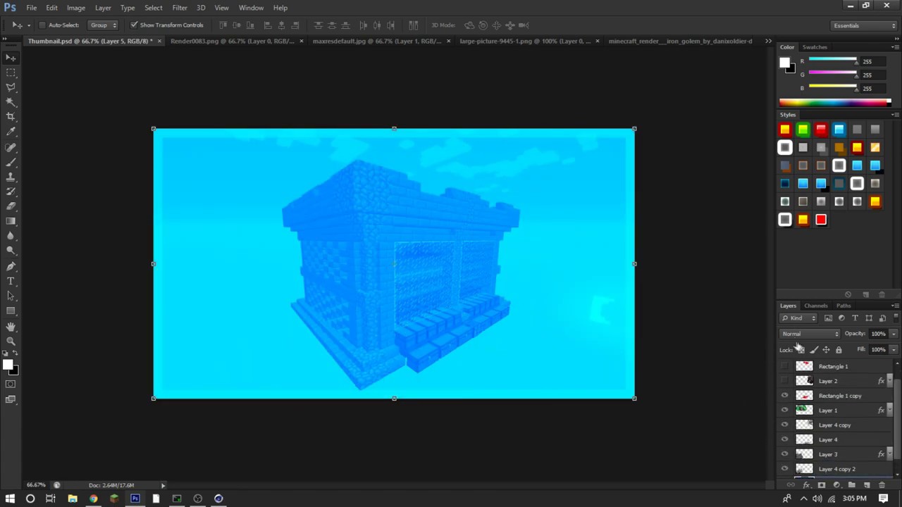
click(785, 396)
scroll(787, 395, down, 2)
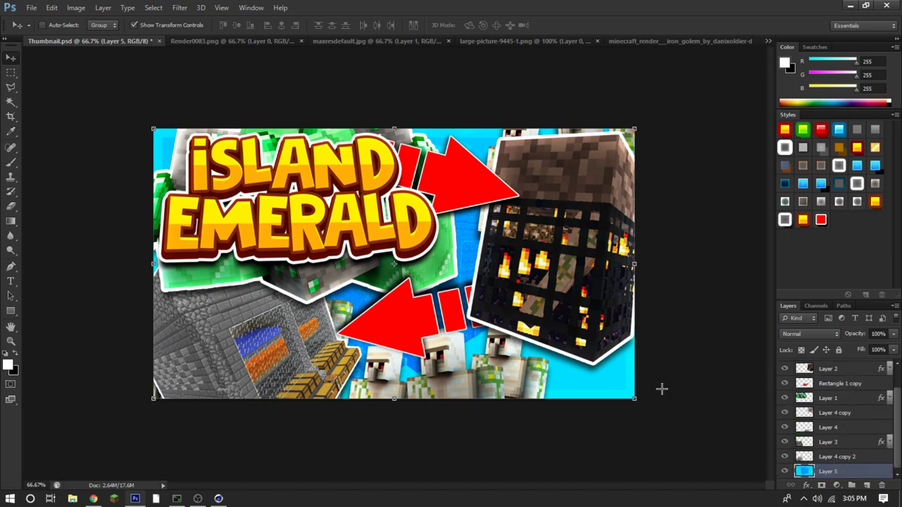
- Save the document as Thumbnail in Photoshop format in Downloads, replacing the existing file
key(ctrl+shift+s)
click(872, 315)
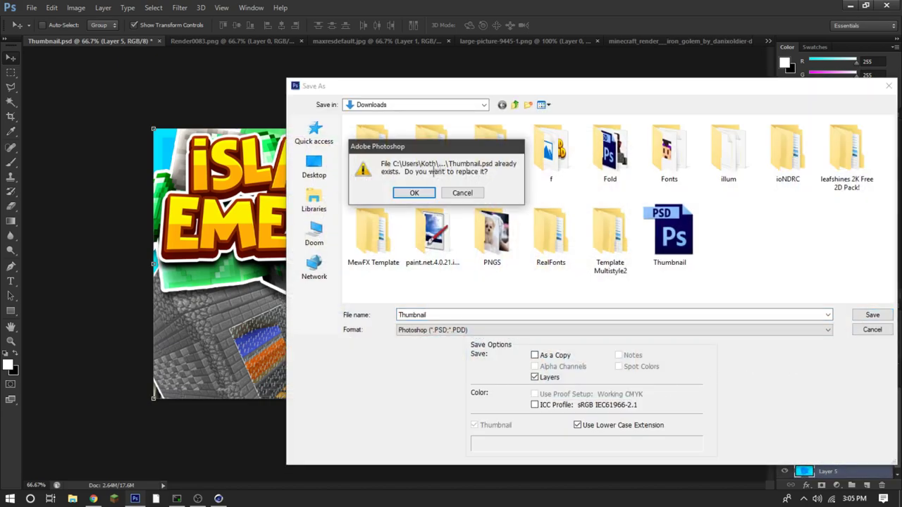
click(415, 195)
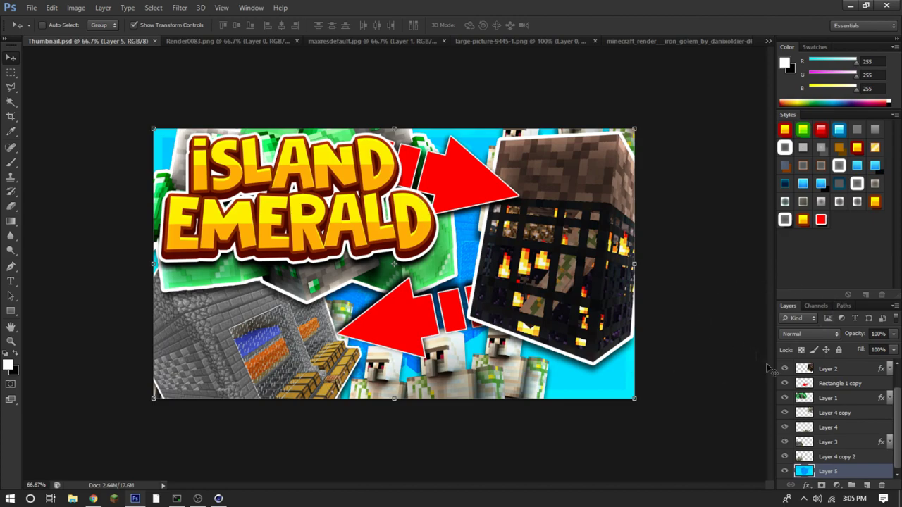
- Hide all layers above the blue background on Layer 5 so only the background shows
drag(786, 456, 785, 349)
scroll(848, 395, down, 1)
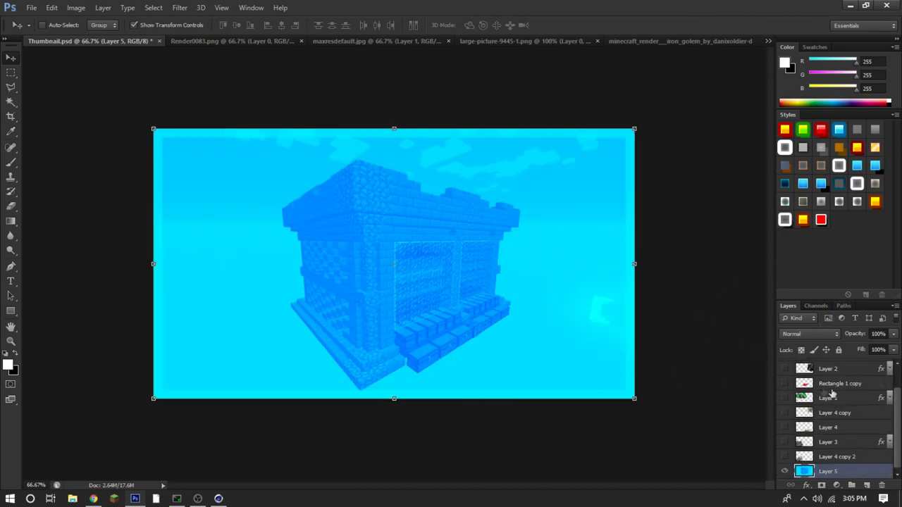
click(786, 444)
click(786, 444)
click(786, 444)
click(785, 444)
- Draw a white rectangle over the background and align its upper-left corner with the inner edge of the faint border
click(11, 310)
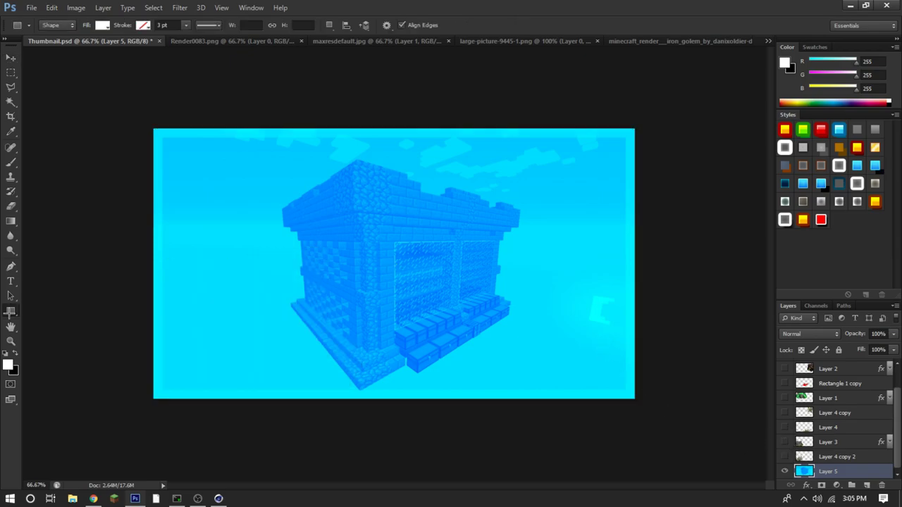
click(19, 309)
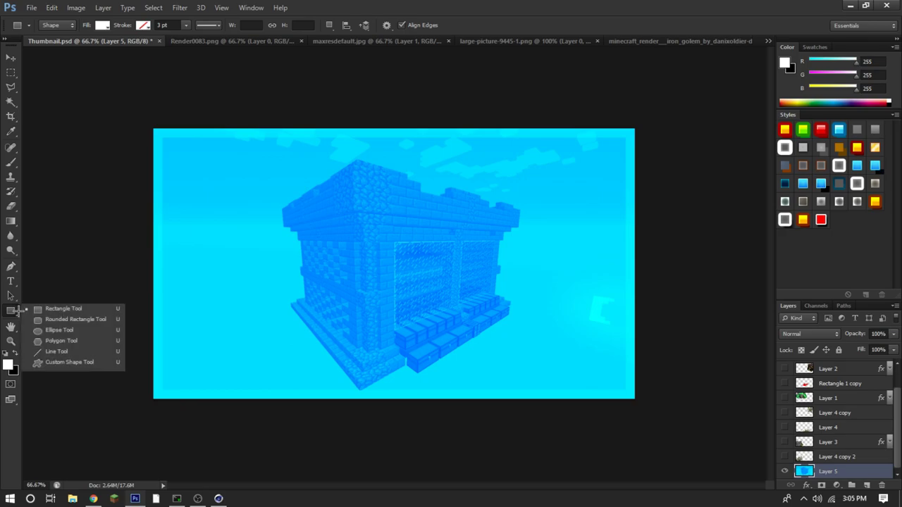
click(7, 312)
drag(191, 138, 430, 297)
click(11, 57)
drag(280, 177, 250, 173)
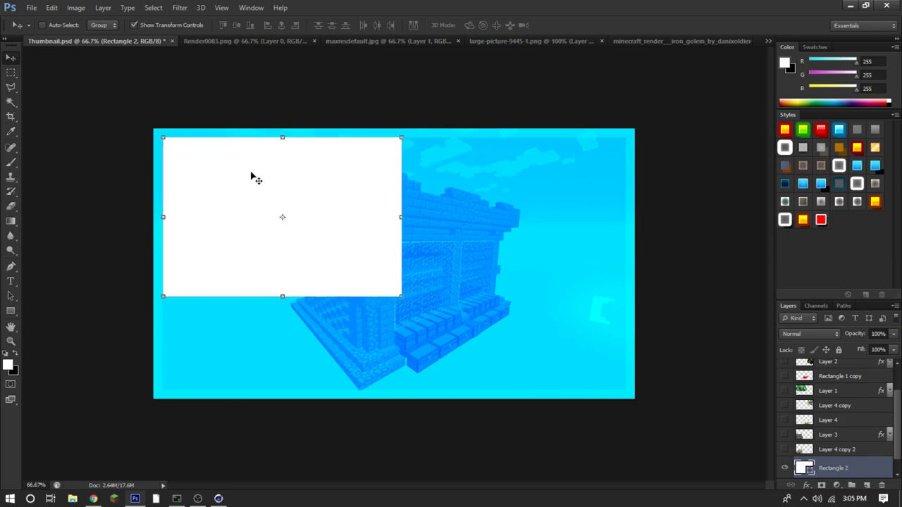
- Stretch the white rectangle to about 194% width and 157% height, leaving an even cyan border on all sides, and apply the transformation
drag(402, 297, 626, 387)
click(11, 58)
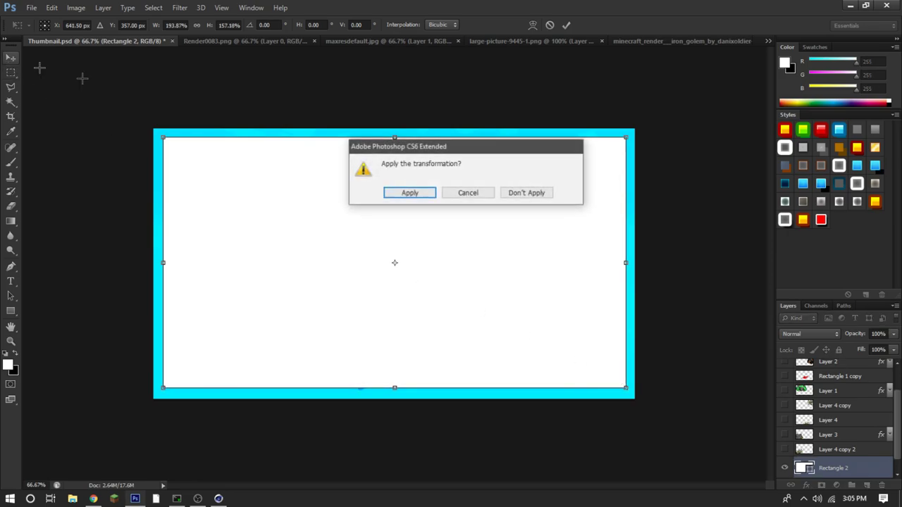
click(403, 191)
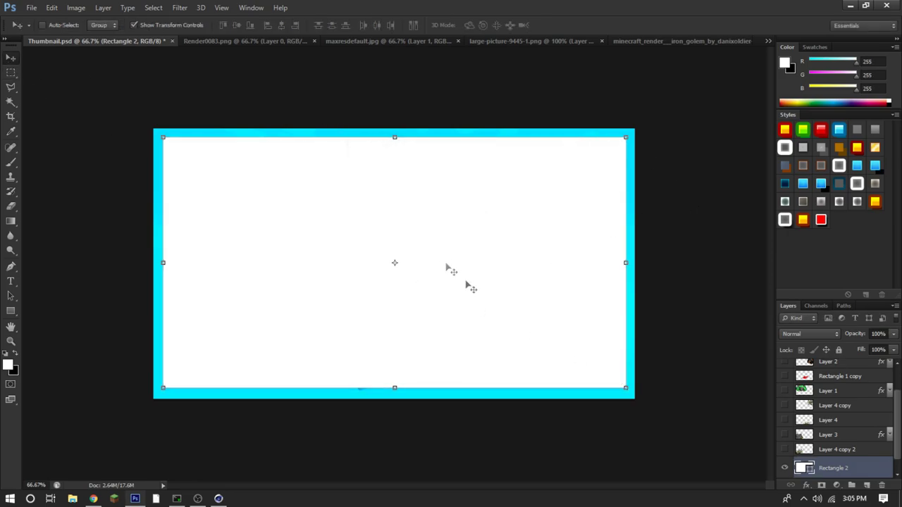
- Rasterize the white Rectangle 2 shape layer so its area can be selected with the Magic Wand
click(10, 101)
click(291, 234)
click(440, 193)
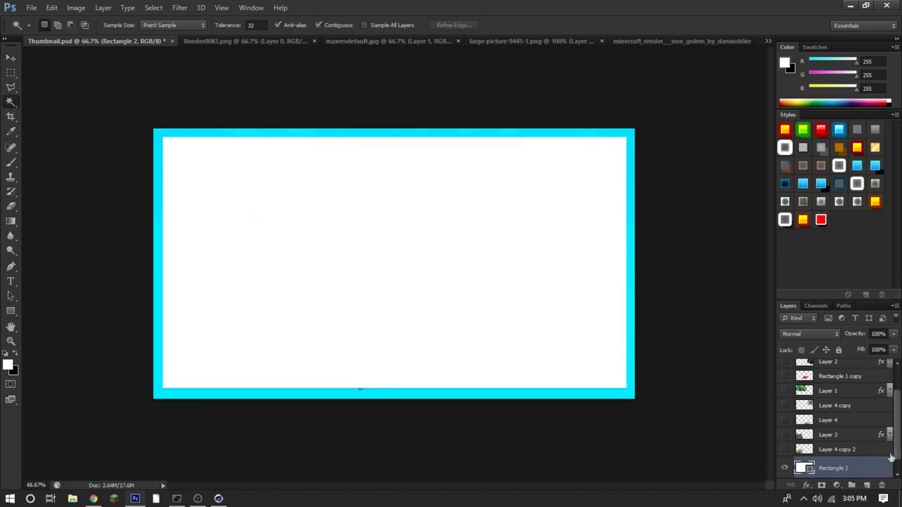
scroll(872, 447, down, 1)
right_click(872, 451)
click(782, 96)
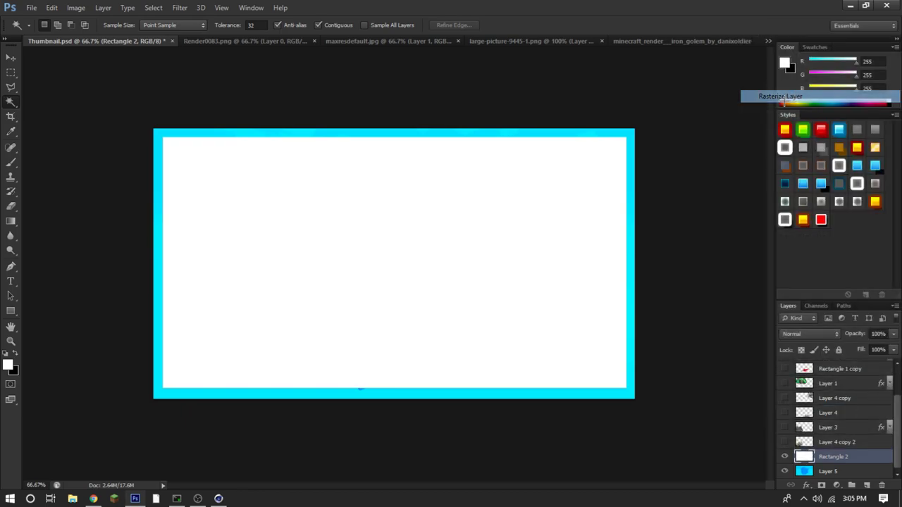
- Select the entire white rectangle area with the Magic Wand tool
click(505, 252)
key(ctrl+d)
click(11, 113)
click(10, 102)
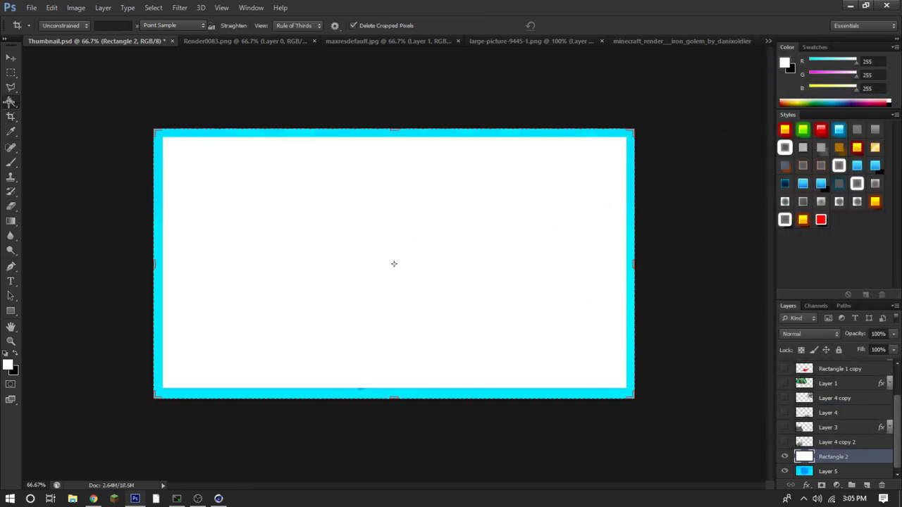
right_click(11, 103)
click(52, 113)
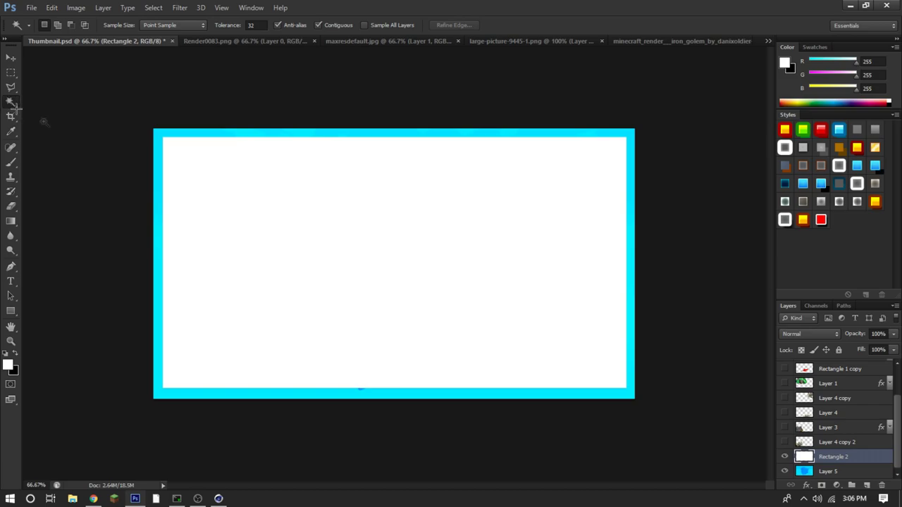
click(395, 247)
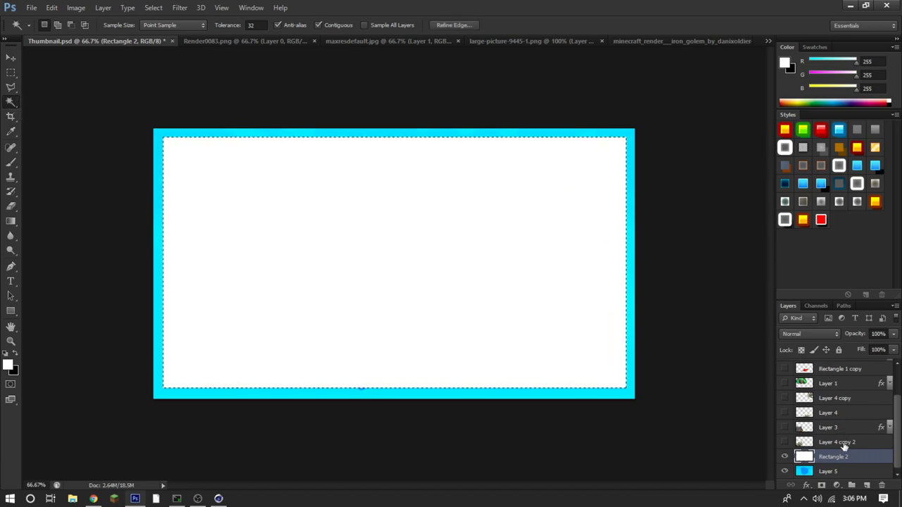
- Copy the selected area of Layer 5 to a new layer, and hide Layer 5 and the white rectangle
click(838, 473)
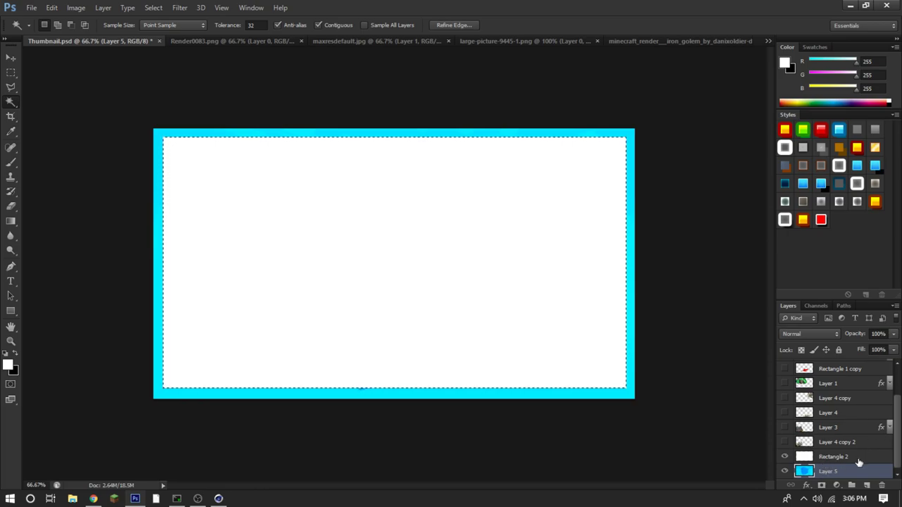
key(ctrl+j)
click(785, 471)
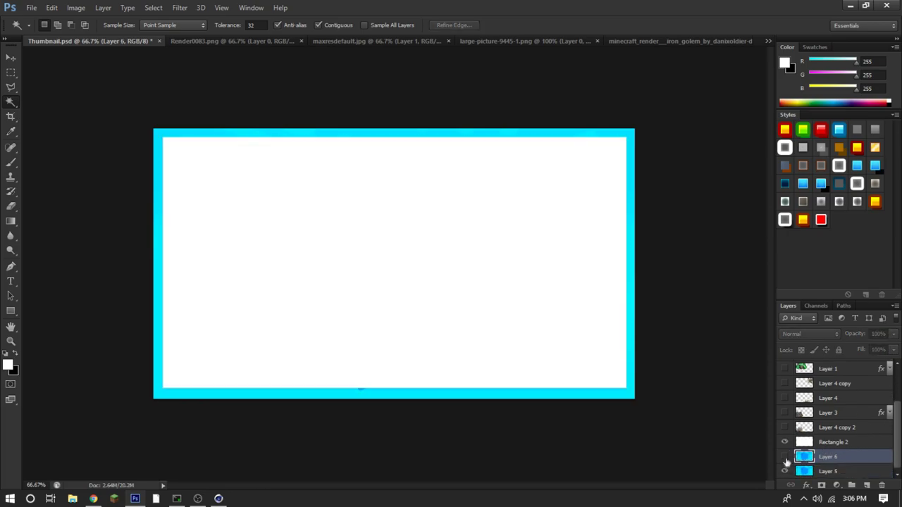
click(786, 456)
click(785, 471)
click(785, 442)
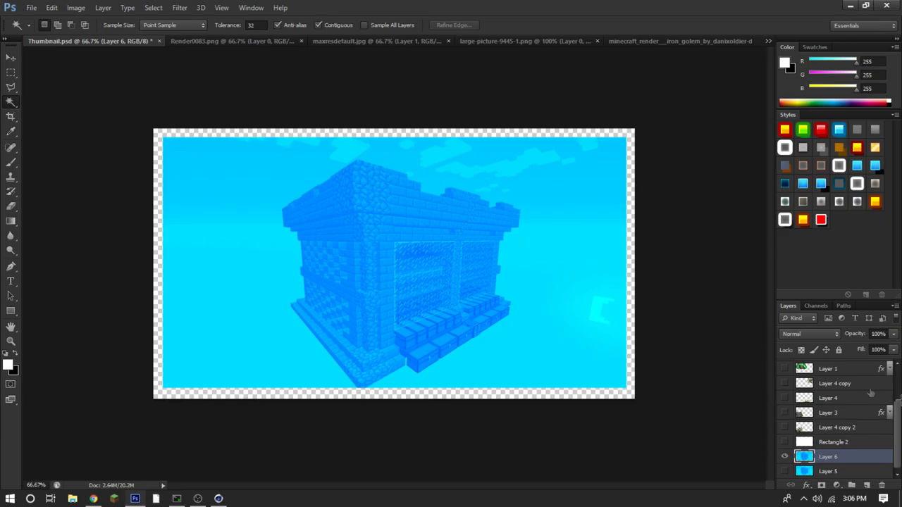
- Select the transparent border around the inner picture, show Layer 5, and copy its border area to a new layer
click(155, 165)
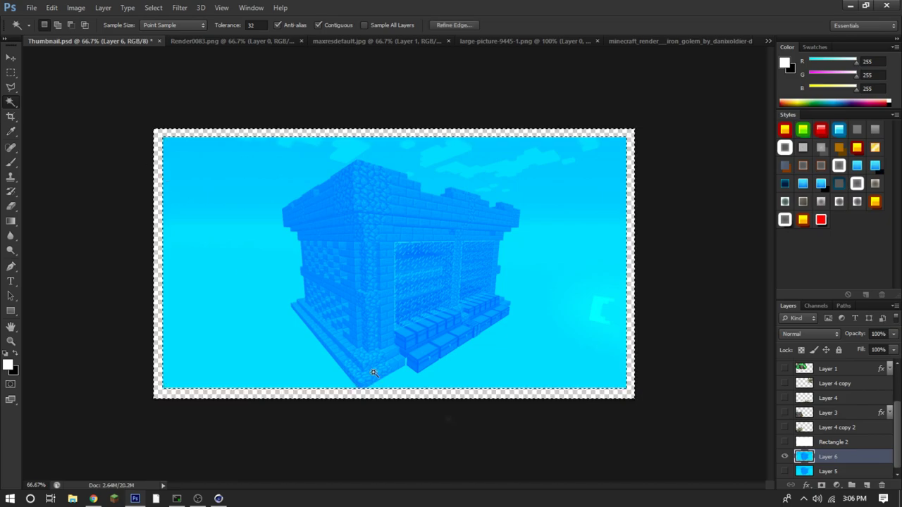
click(795, 473)
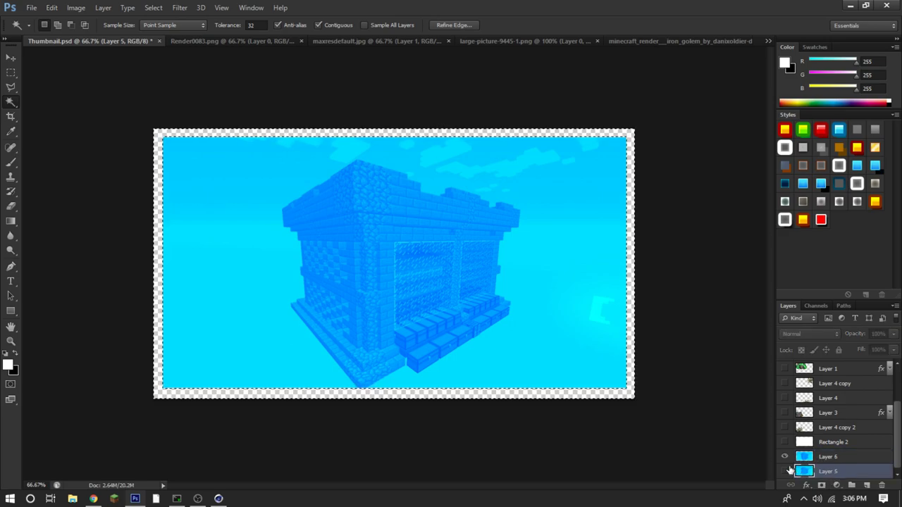
click(785, 471)
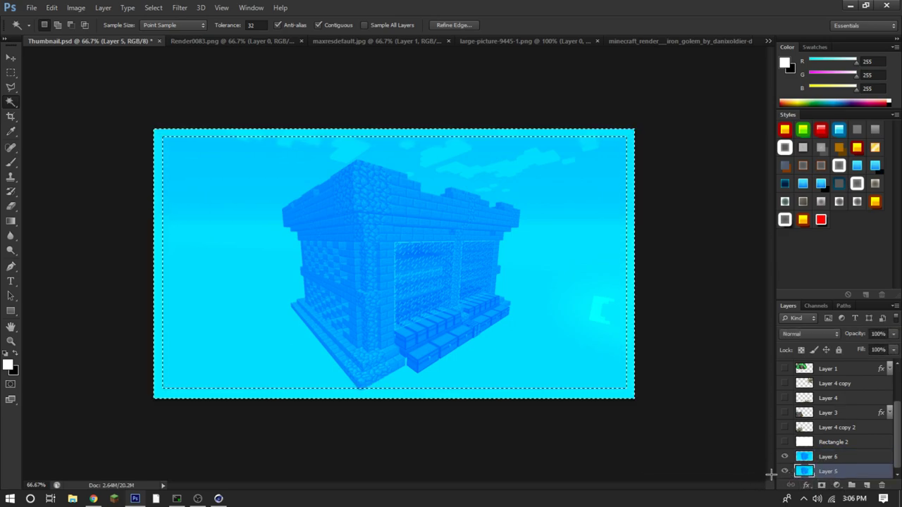
key(ctrl+j)
scroll(782, 468, down, 1)
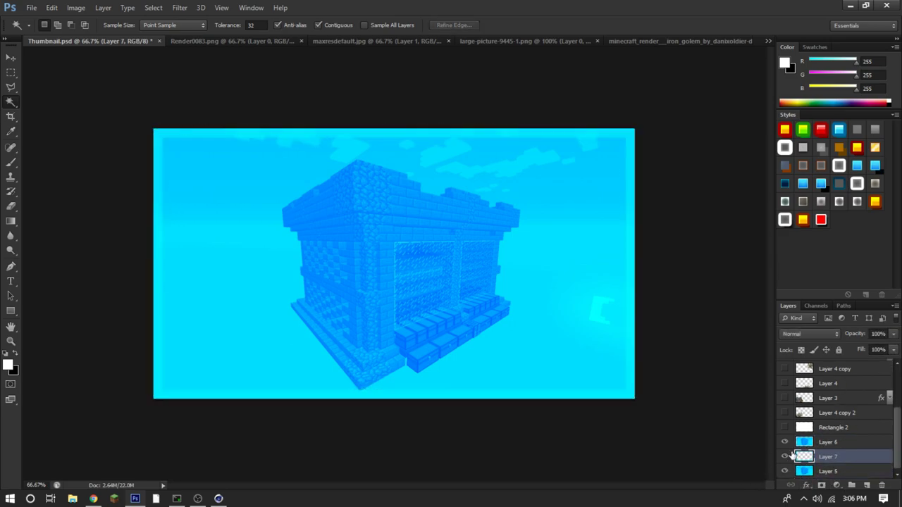
- Move the border layer above Layer 6, hide Layer 5, and give the border a drop shadow with 0 px distance
drag(830, 462, 831, 436)
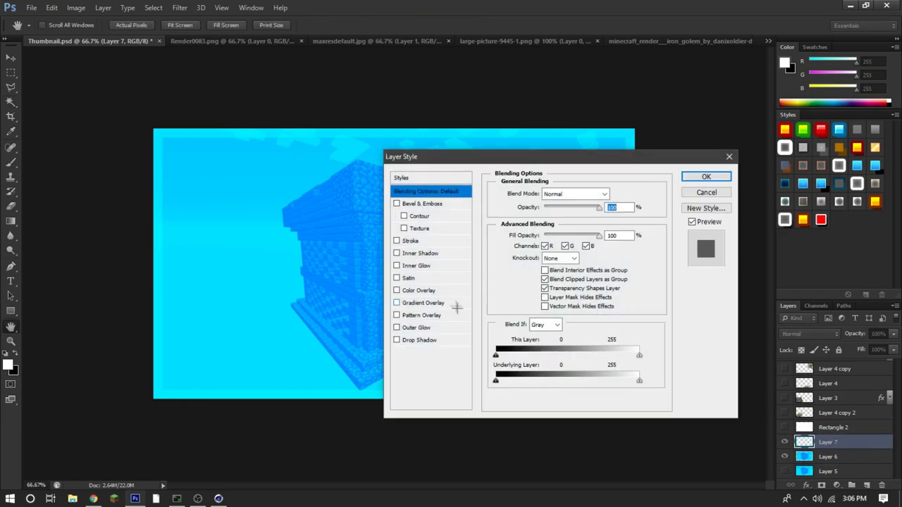
click(421, 340)
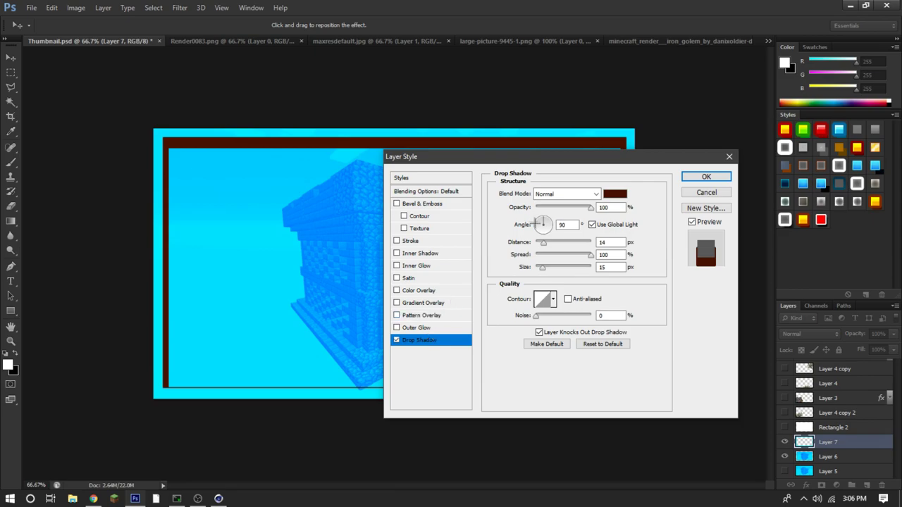
drag(544, 242, 510, 247)
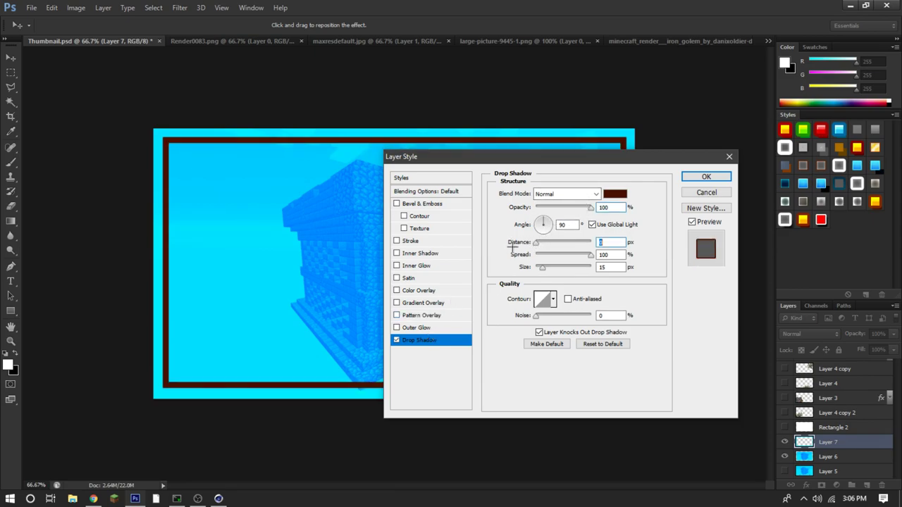
- Set the border's drop shadow colour to black (000000), its spread to 10% and its size to 40 px
mouse_move(587, 257)
mouse_down()
mouse_move(504, 254)
mouse_move(598, 255)
mouse_up()
click(616, 195)
drag(499, 378, 493, 408)
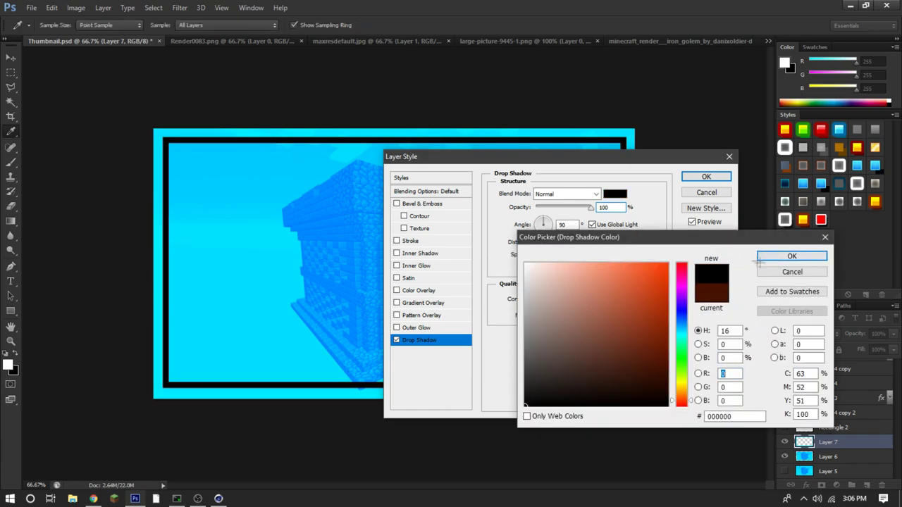
click(764, 257)
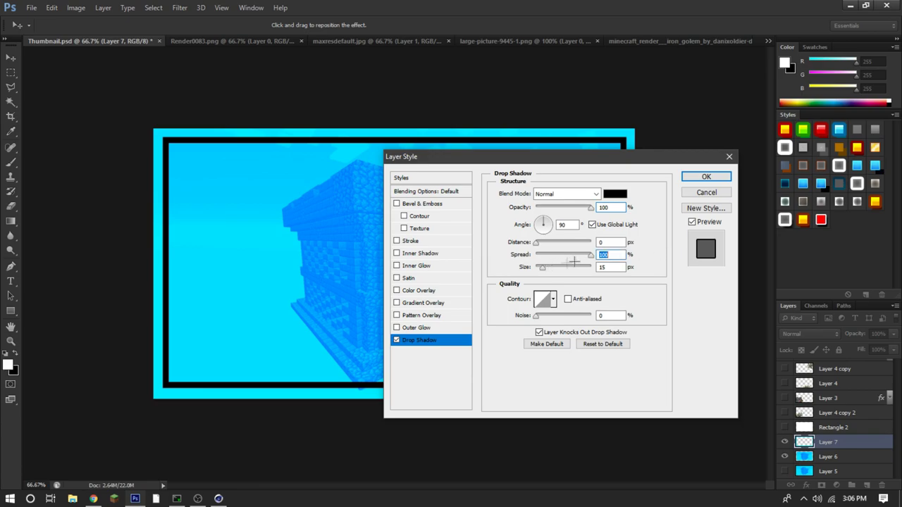
drag(591, 255, 548, 267)
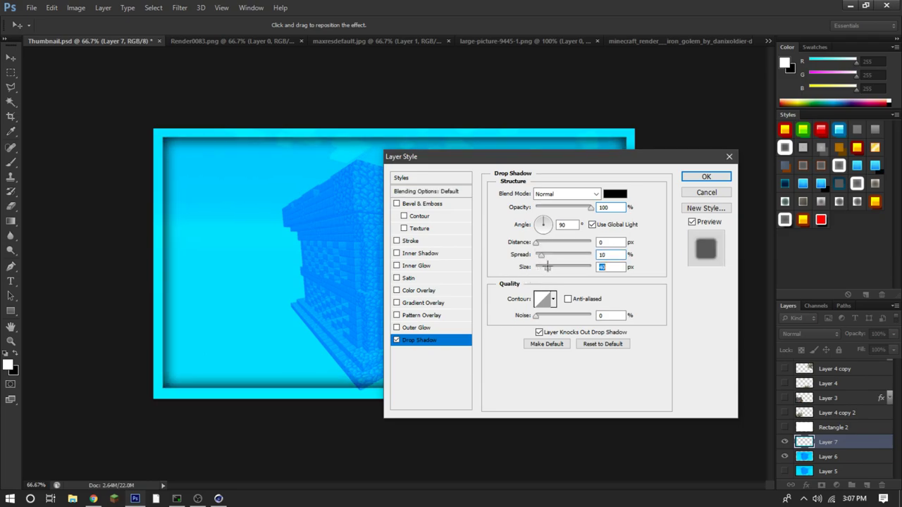
click(706, 176)
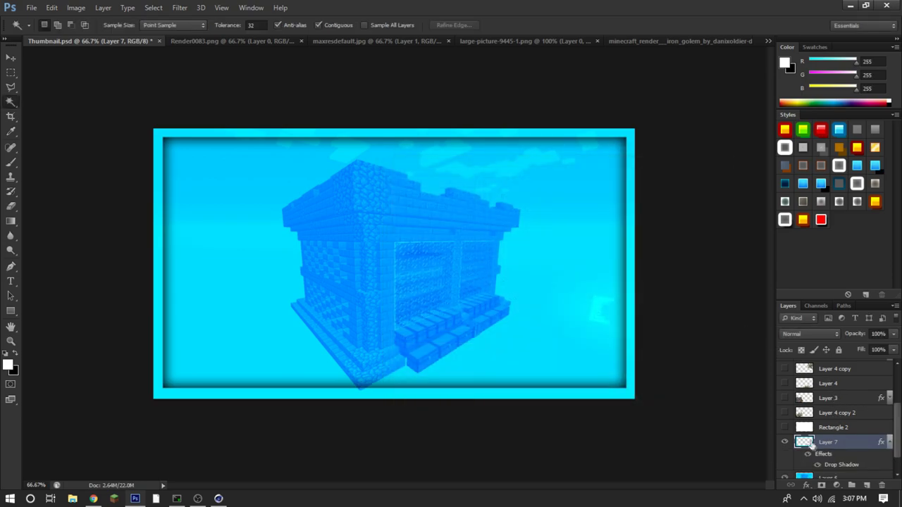
- Show the title, arrow, spawner, emerald, golem and building layers again, keeping the white rectangle hidden
click(785, 428)
click(785, 427)
scroll(786, 363, up, 2)
scroll(785, 360, up, 2)
click(785, 358)
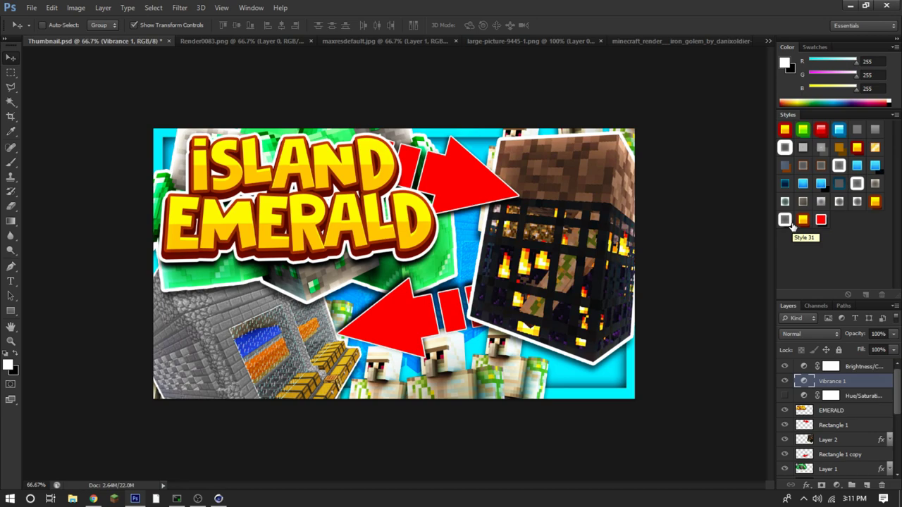
scroll(843, 437, down, 5)
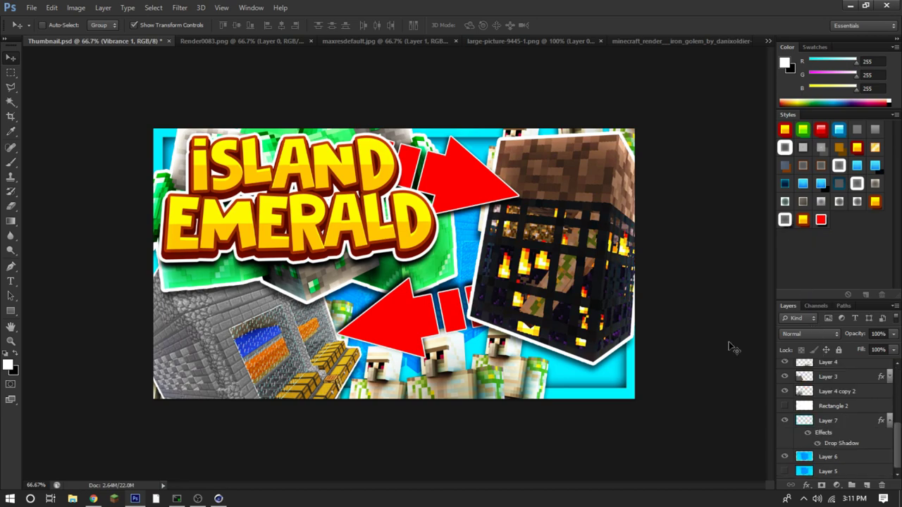